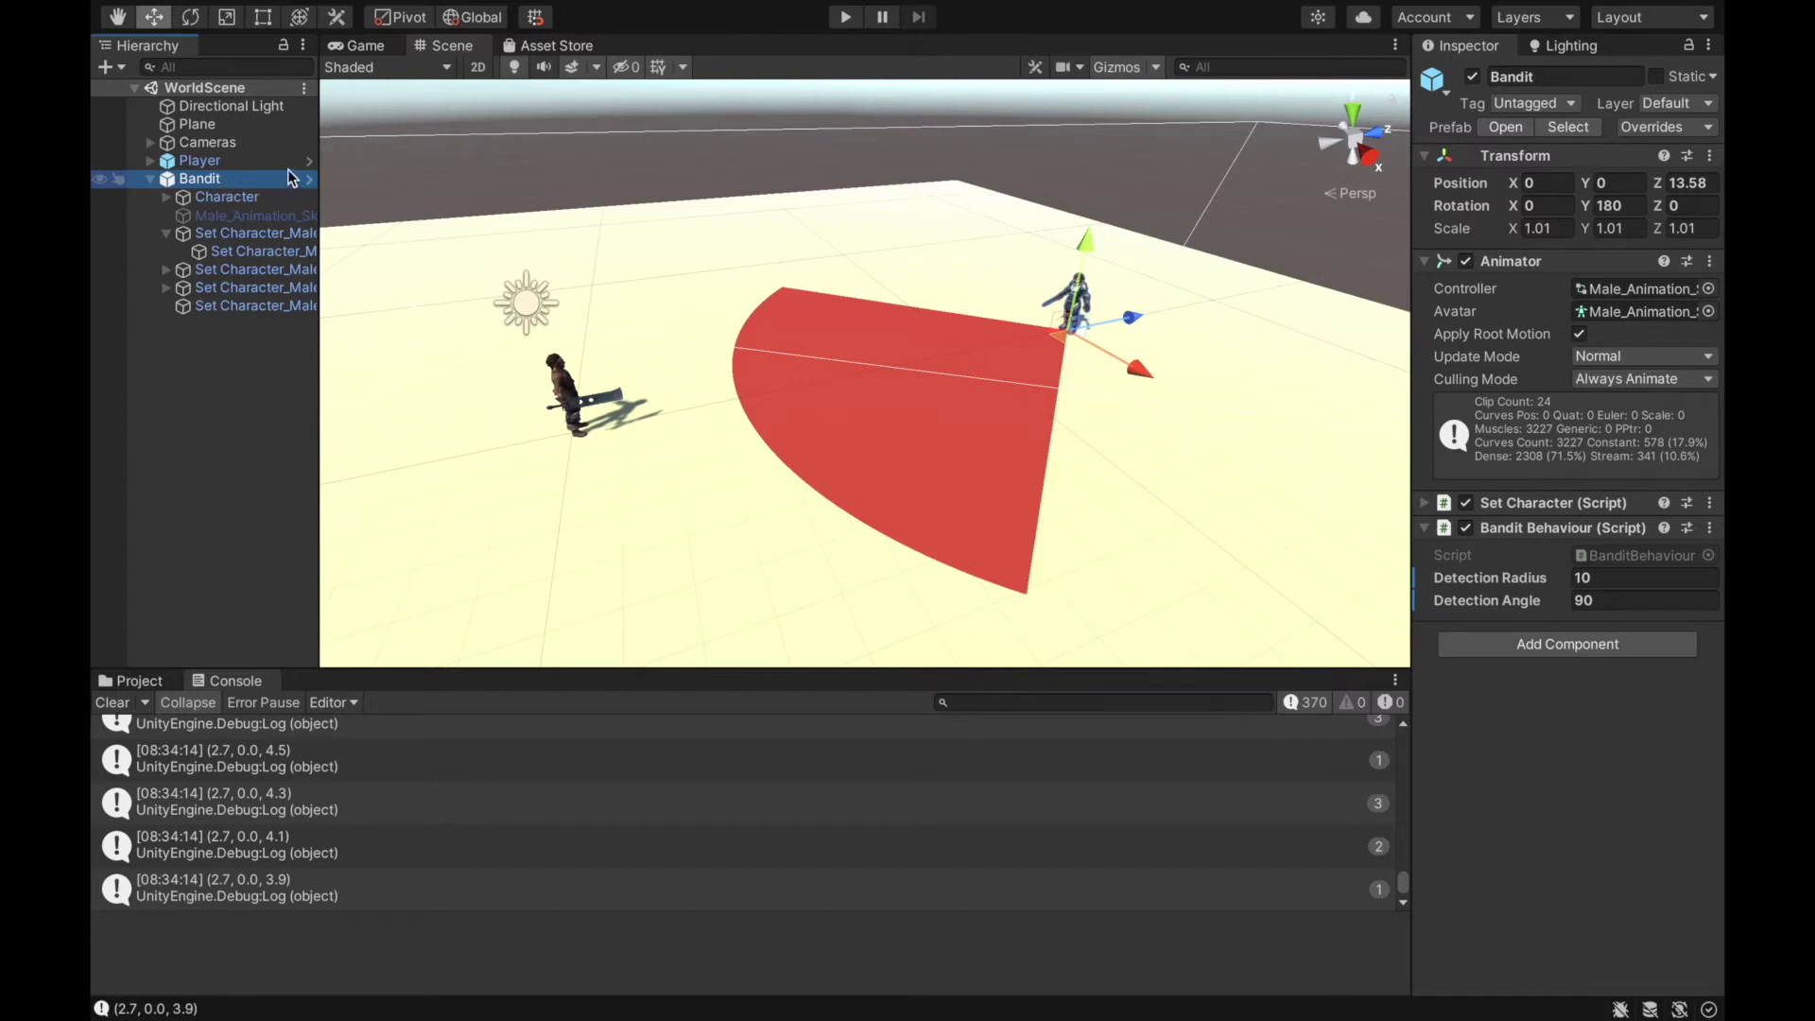
# Collapse the Bandit object's child list in the Hierarchy.
pyautogui.click(149, 178)
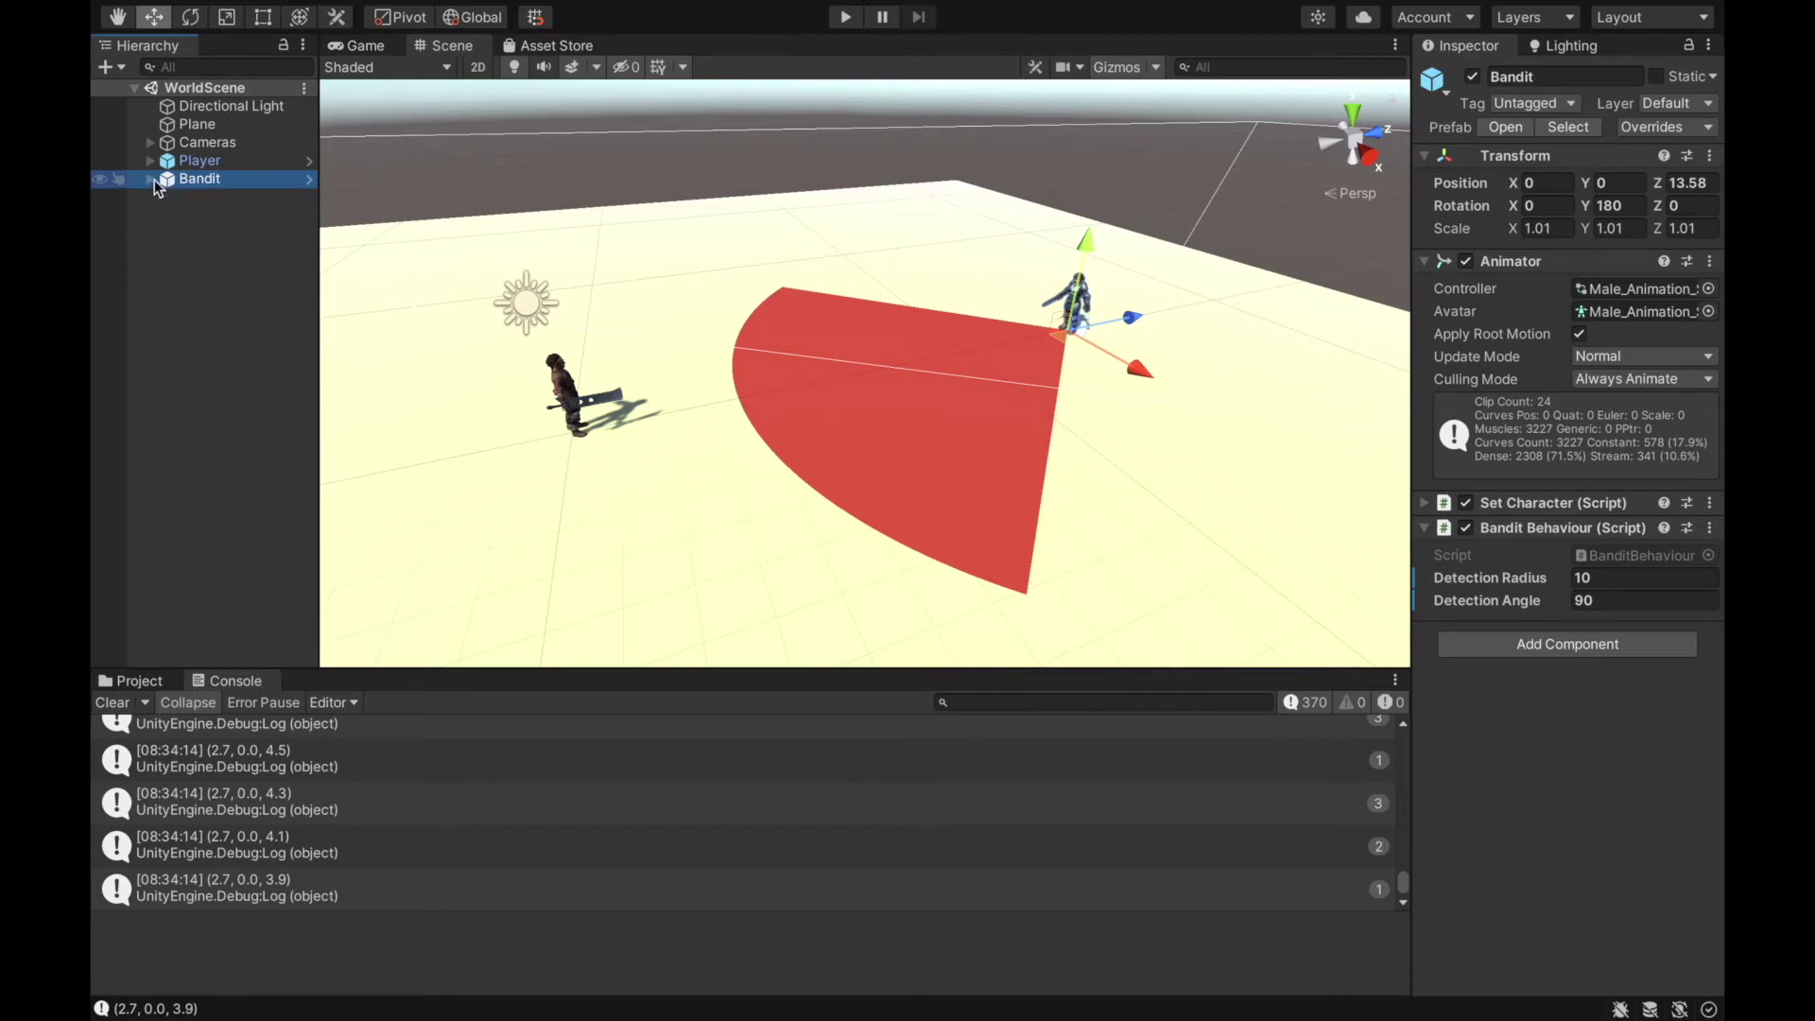
# Attach a Nav Mesh Agent (Humanoid, speed 3.5) to Bandit by searching 'nav' in Add Component.
pyautogui.click(1550, 646)
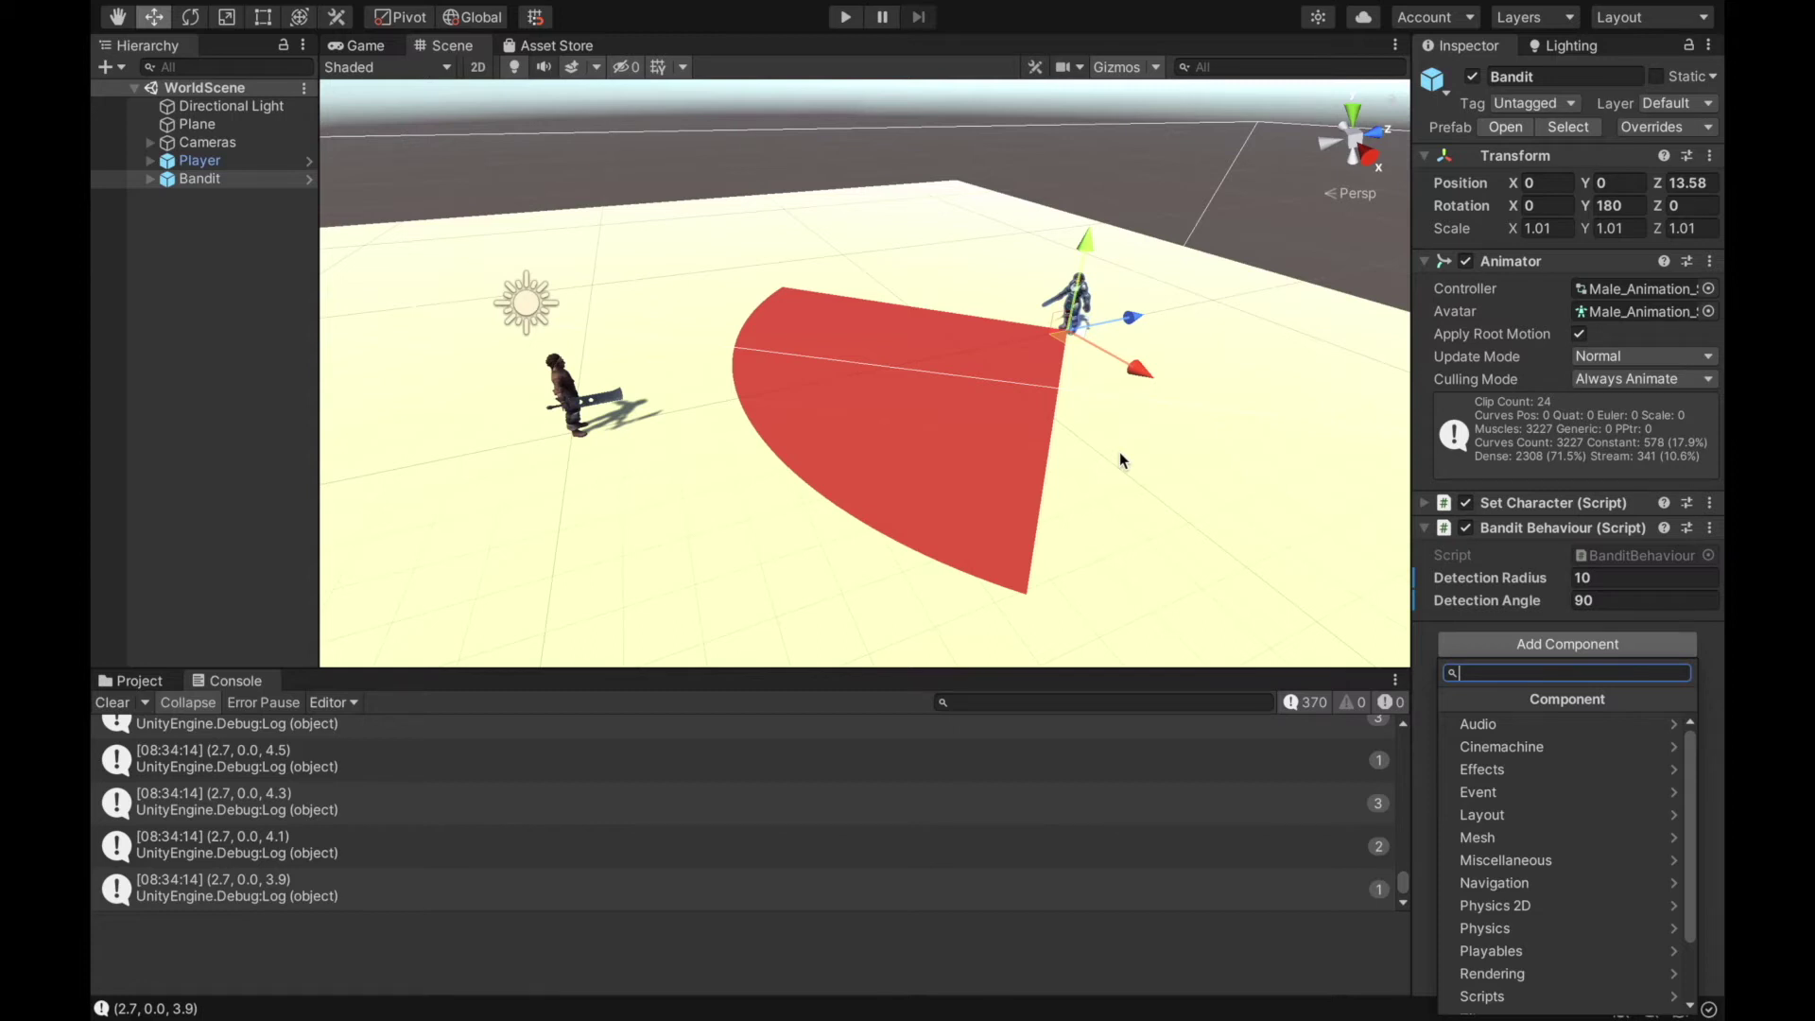
pyautogui.write('nav')
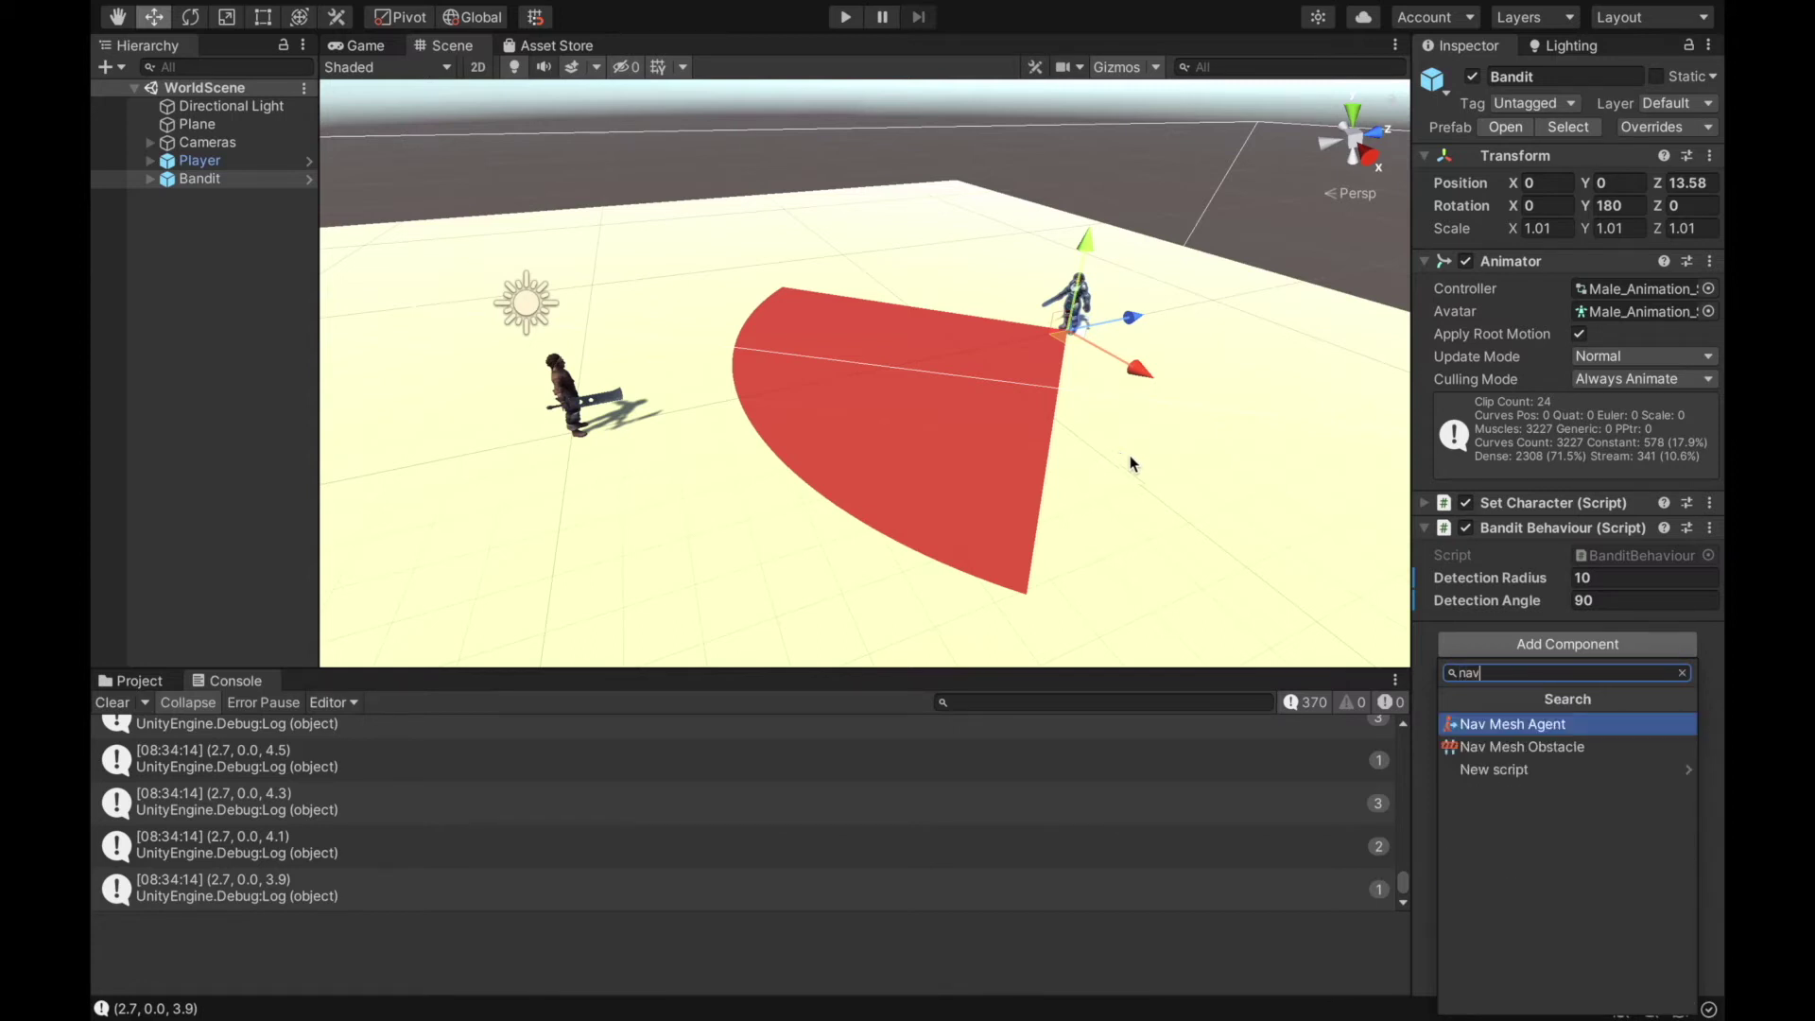
pyautogui.click(1500, 725)
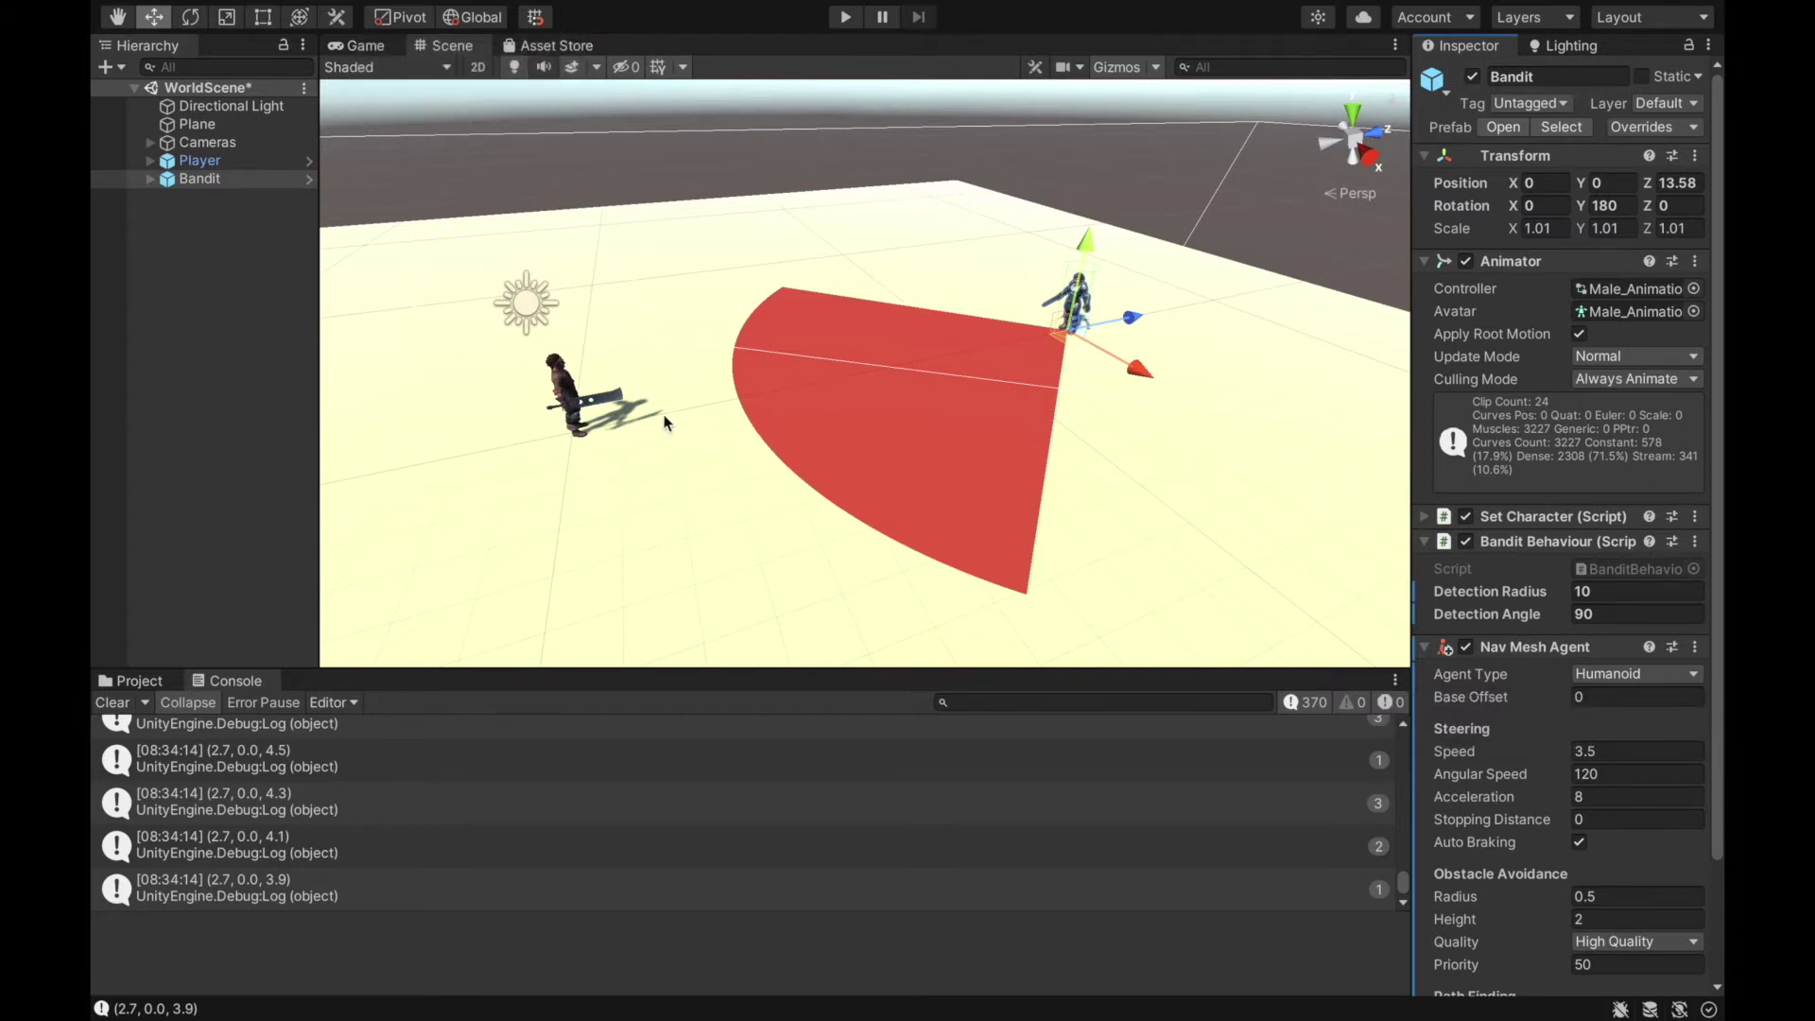
pyautogui.moveTo(664, 423); pyautogui.dragTo(961, 150, button='right')
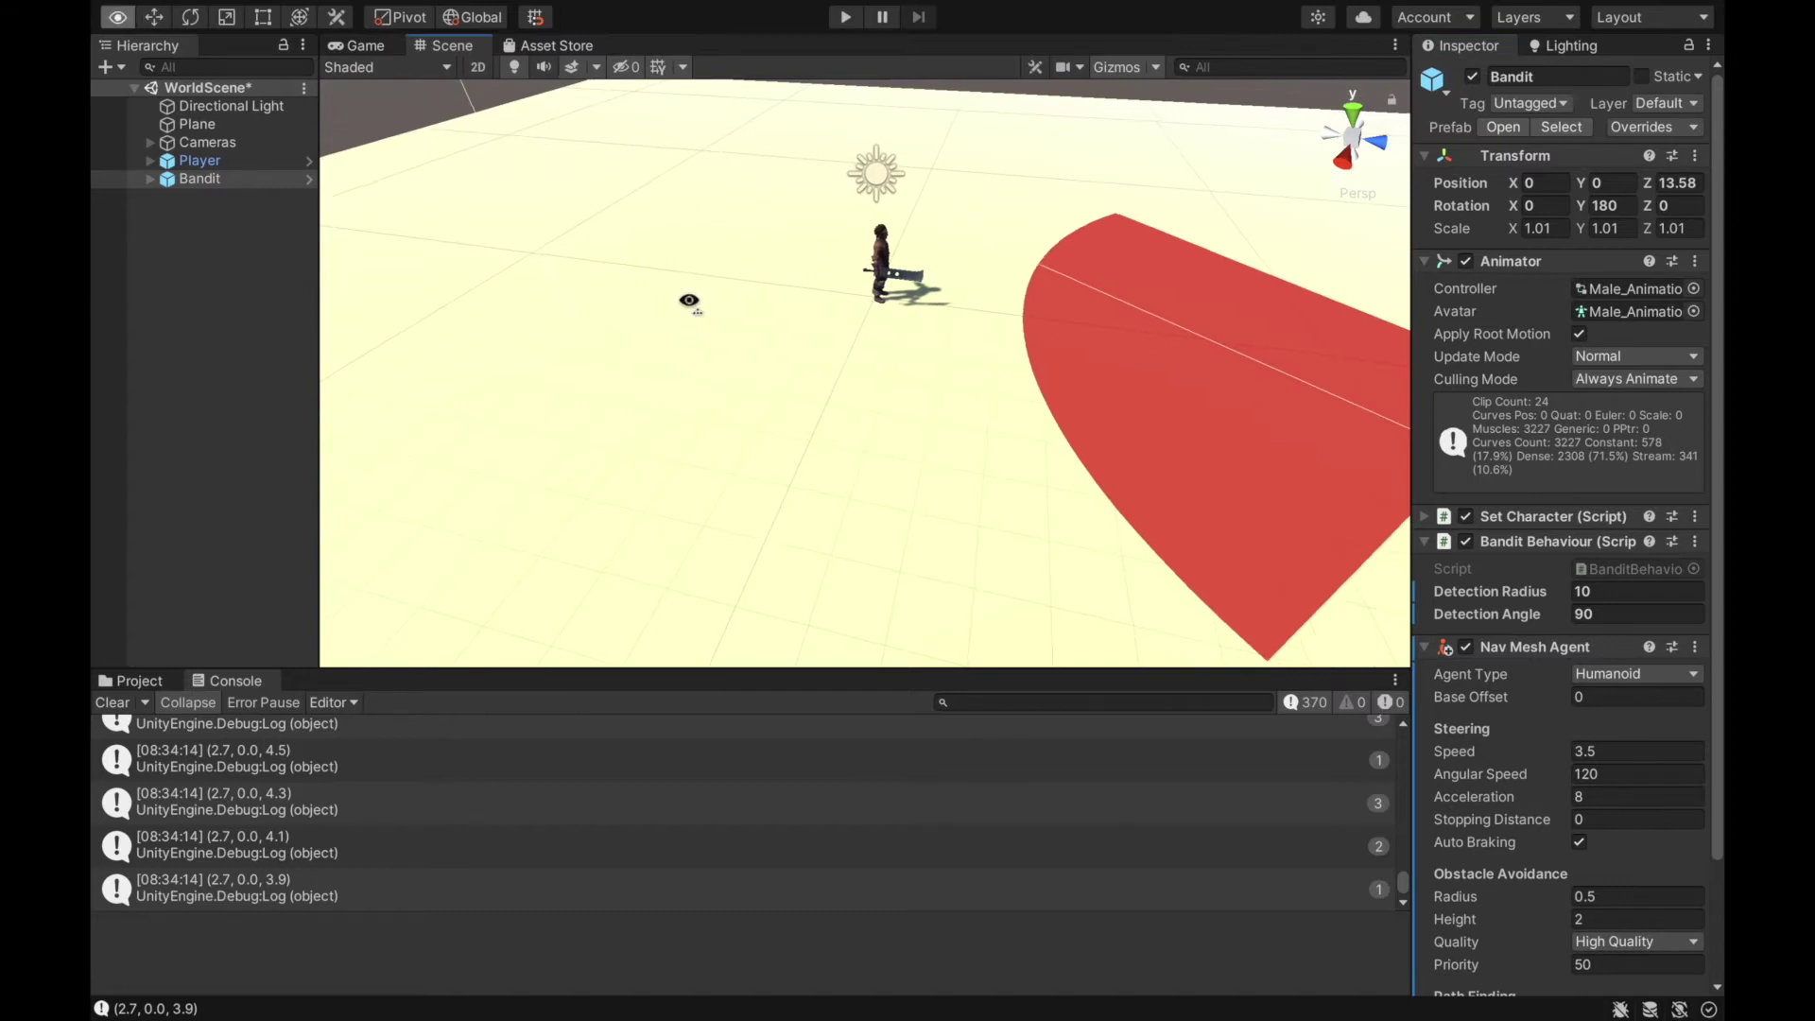
# Orbit the Scene view behind the bandit and scroll the Inspector to review the Nav Mesh Agent.
pyautogui.moveTo(689, 301); pyautogui.dragTo(923, 546, button='right')
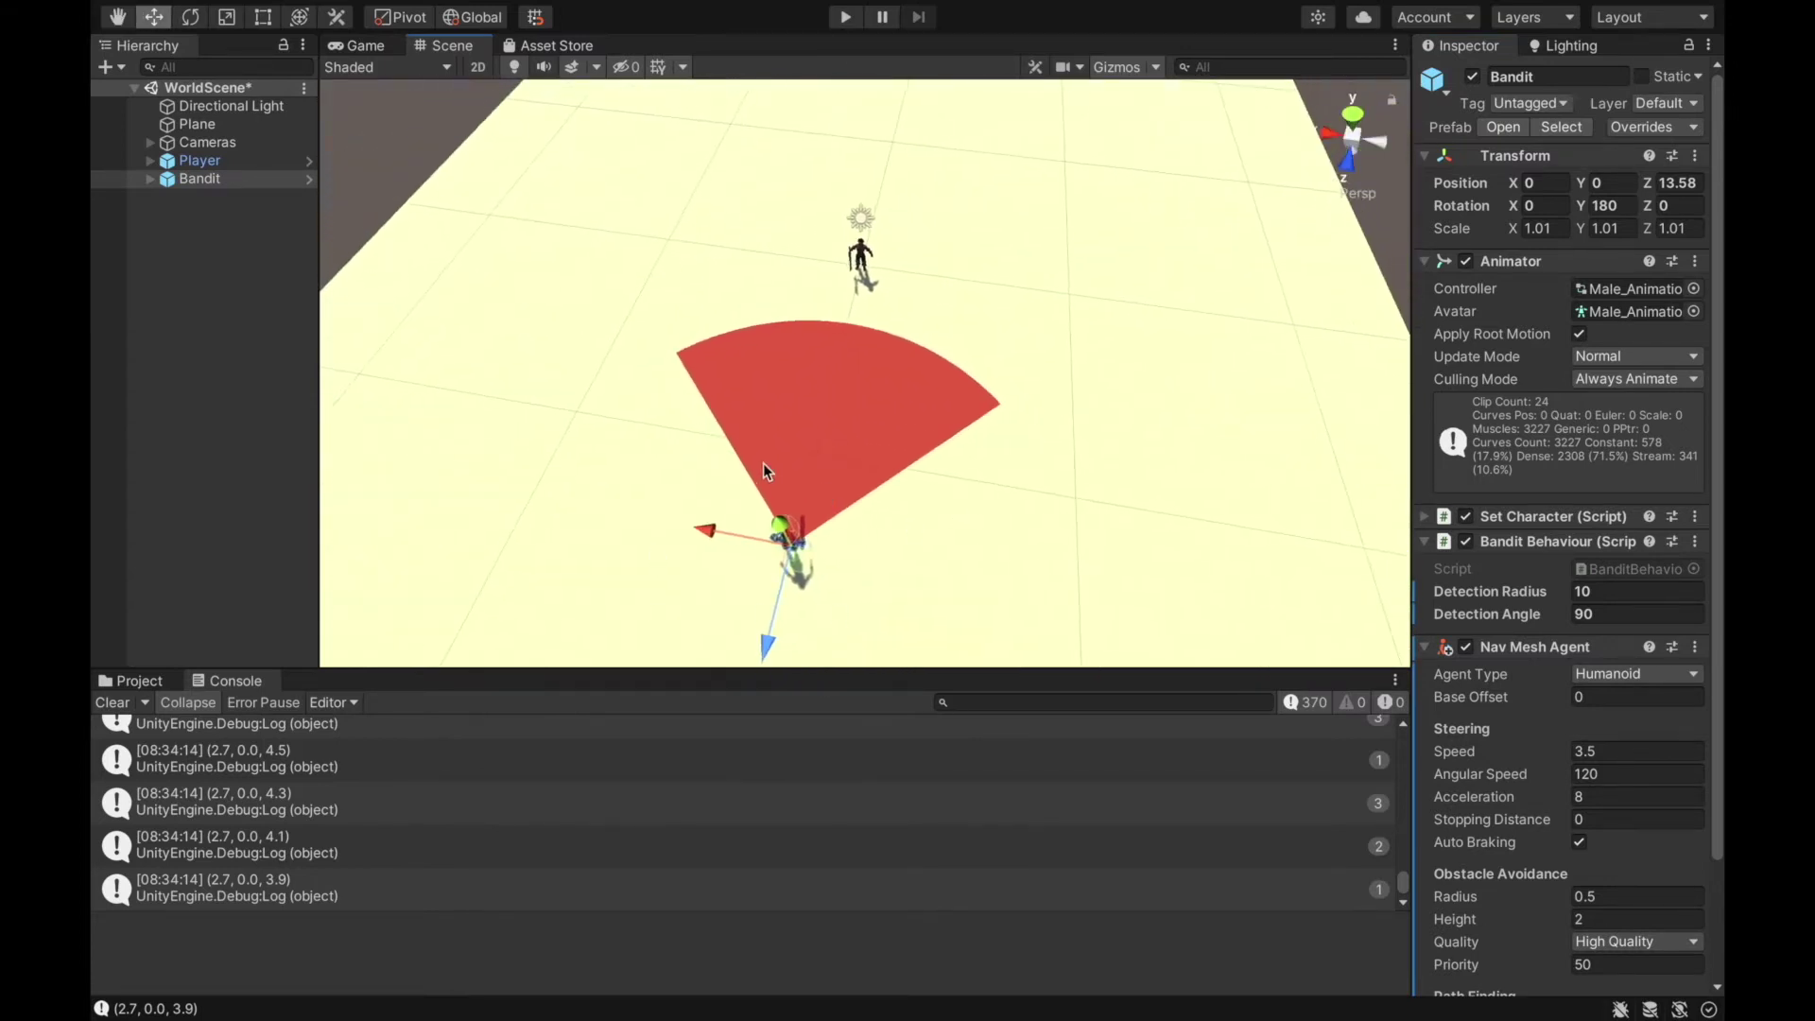
pyautogui.moveTo(763, 463); pyautogui.dragTo(1544, 417, button='right')
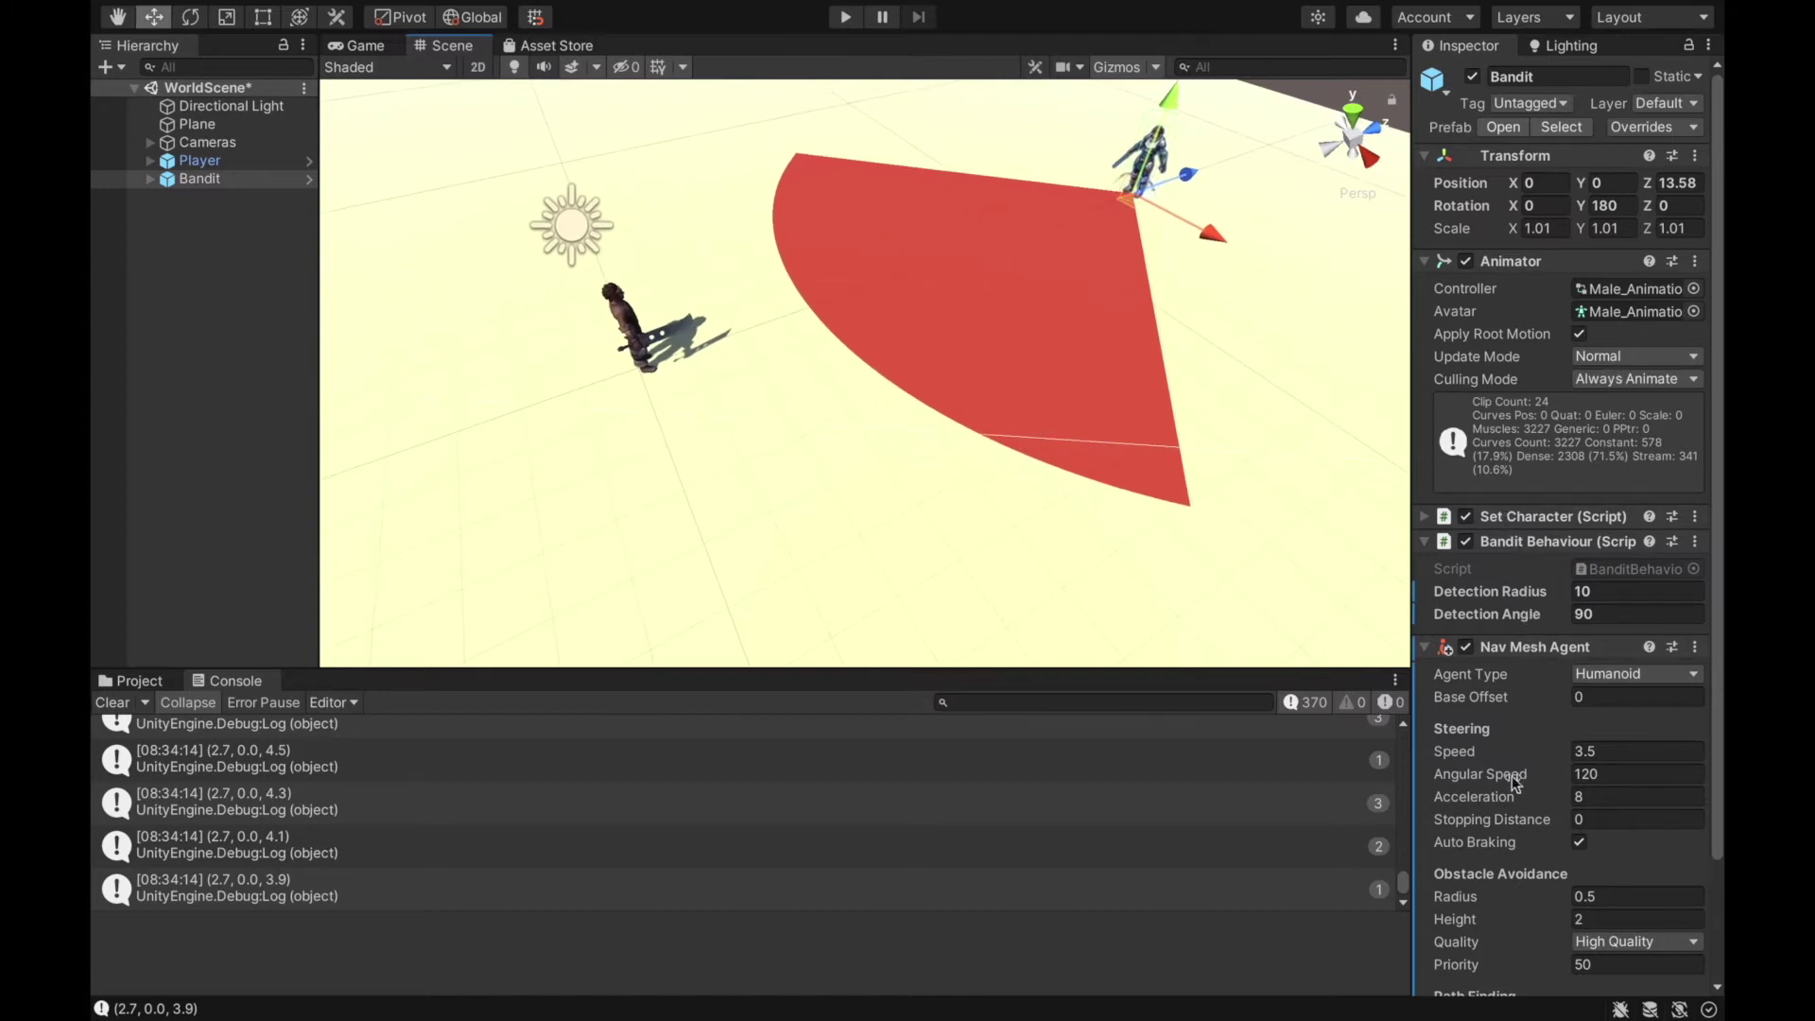
pyautogui.moveTo(1715, 710); pyautogui.dragTo(1718, 844)
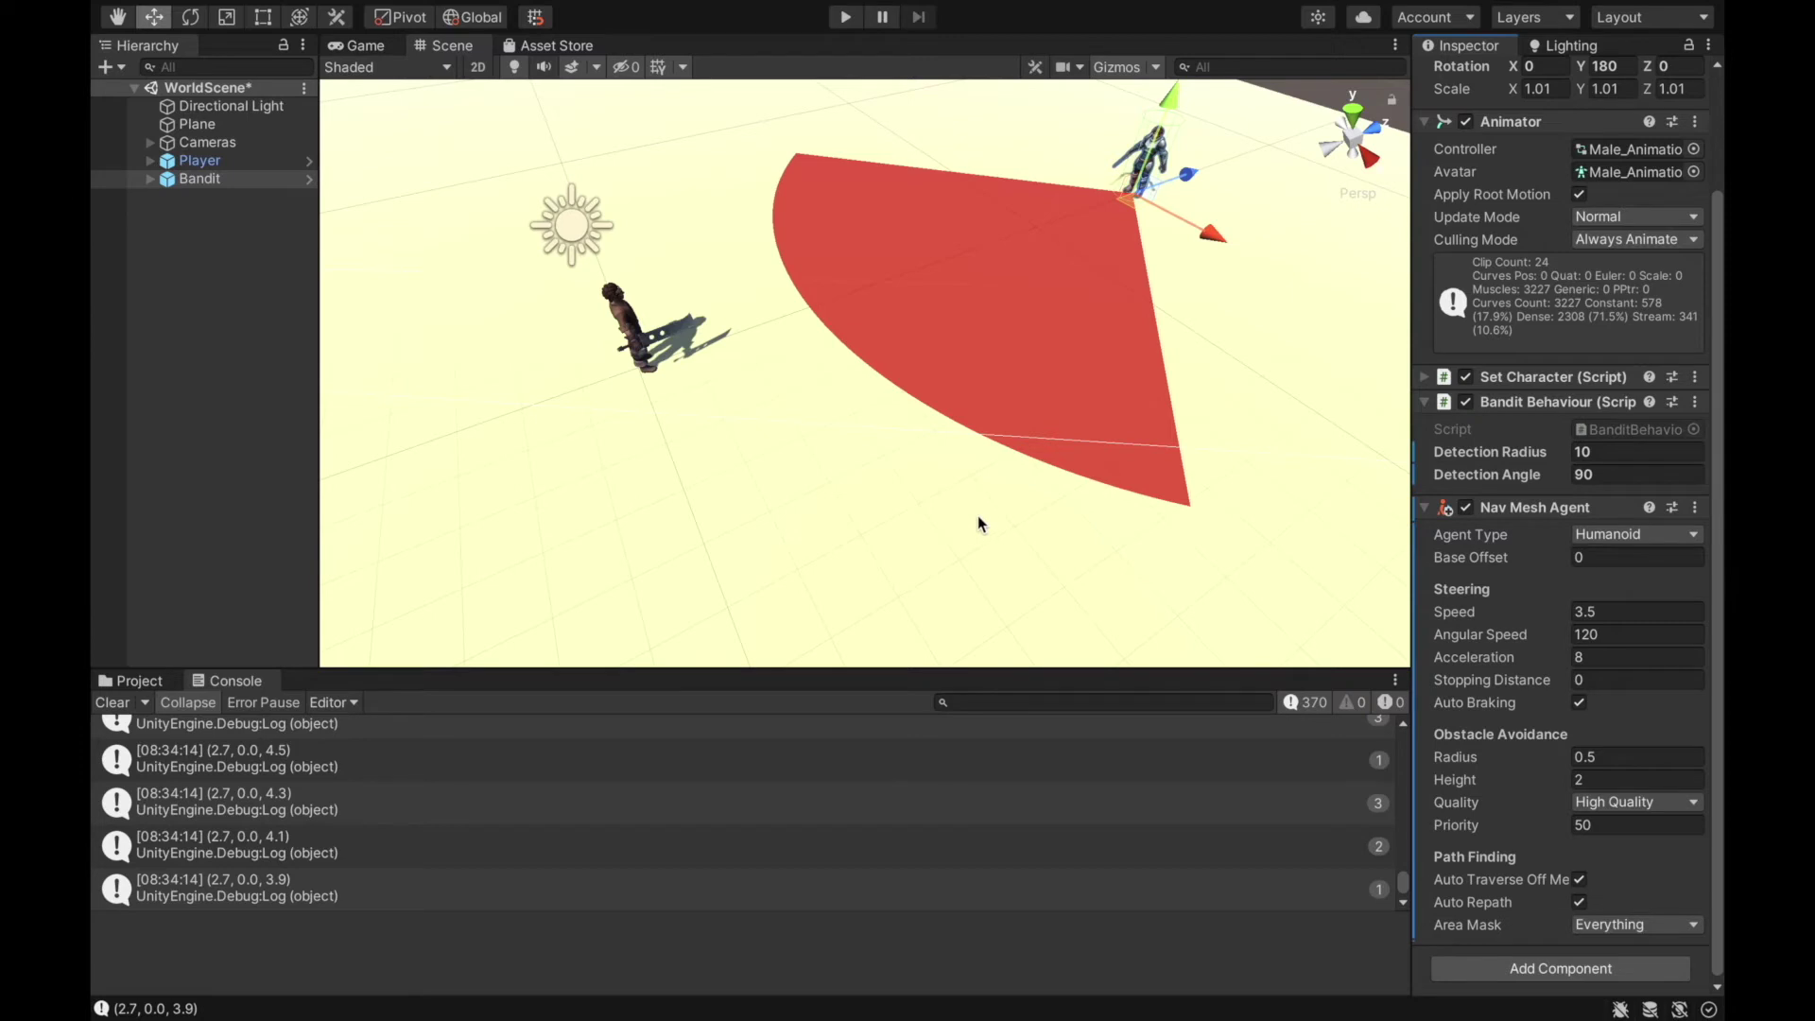
# Save WorldScene with Ctrl+S and bring up BanditBehaviour.cs in Visual Studio.
pyautogui.hotkey('ctrl', 's')
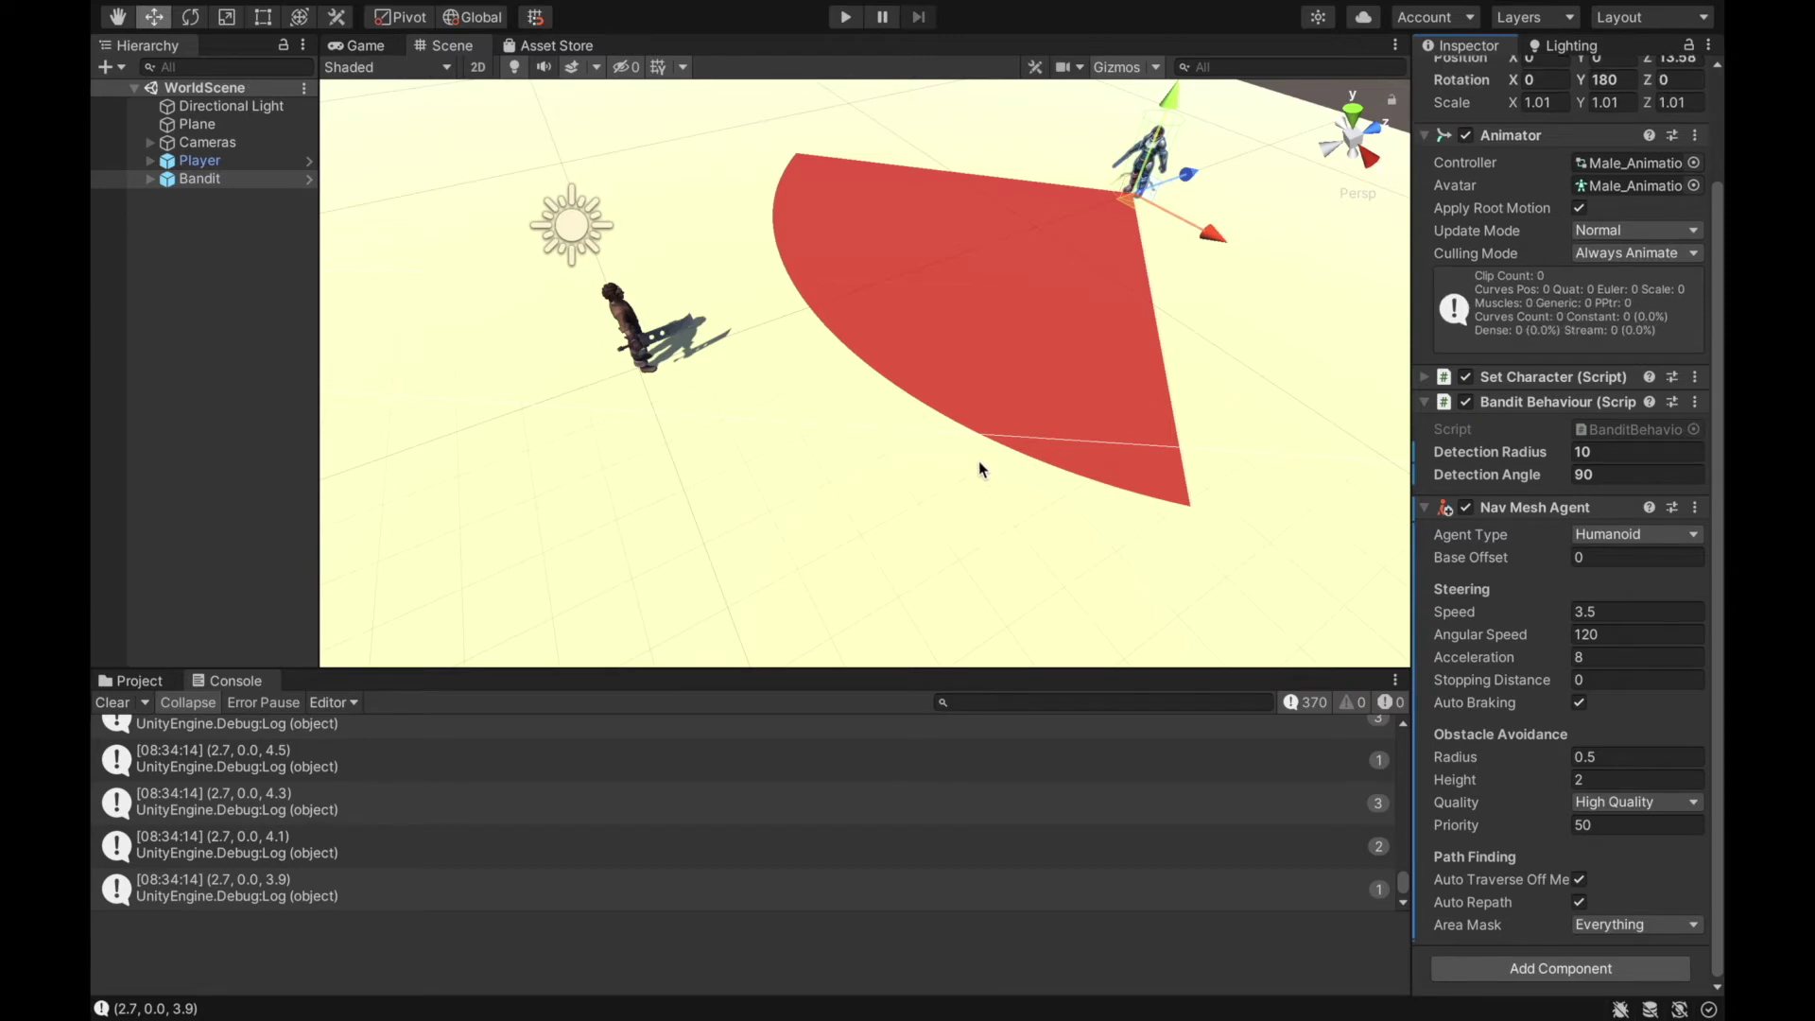
pyautogui.moveTo(1219, 1016)
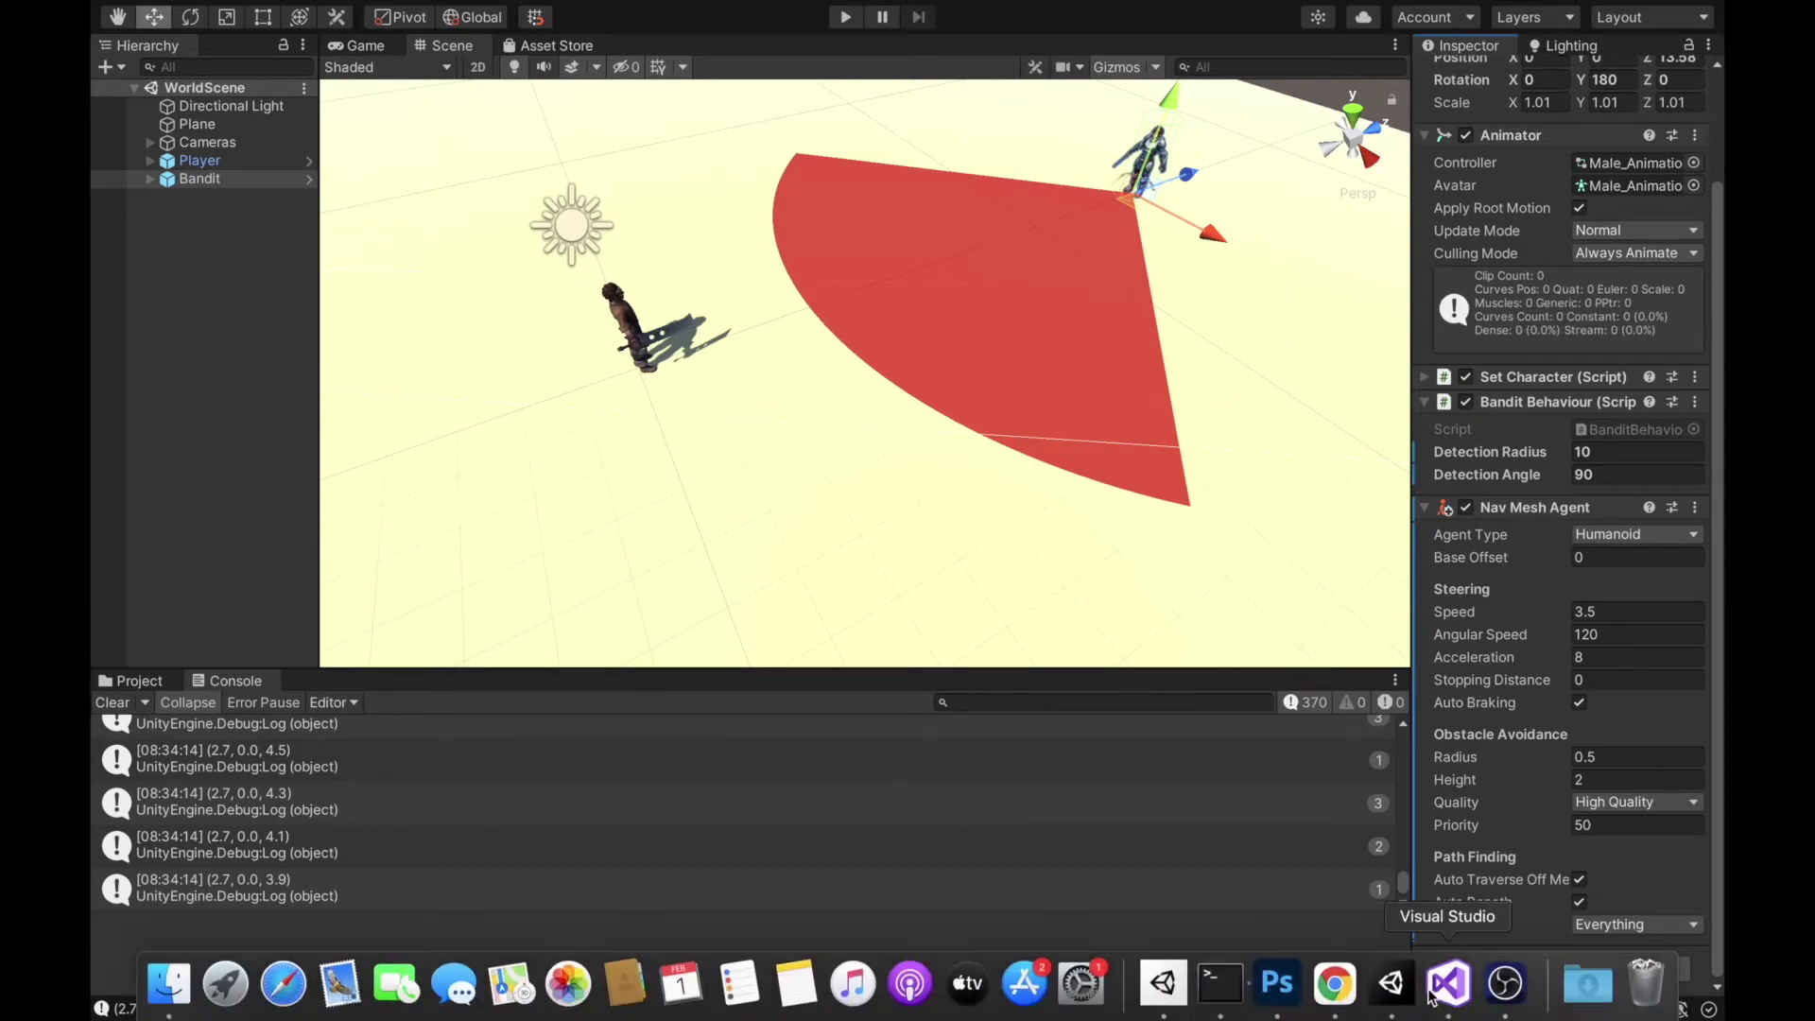
pyautogui.click(1448, 983)
# Start a new line below m_Target declaring 'private NavMeshAgent'.
pyautogui.scroll(2, 884, 473)
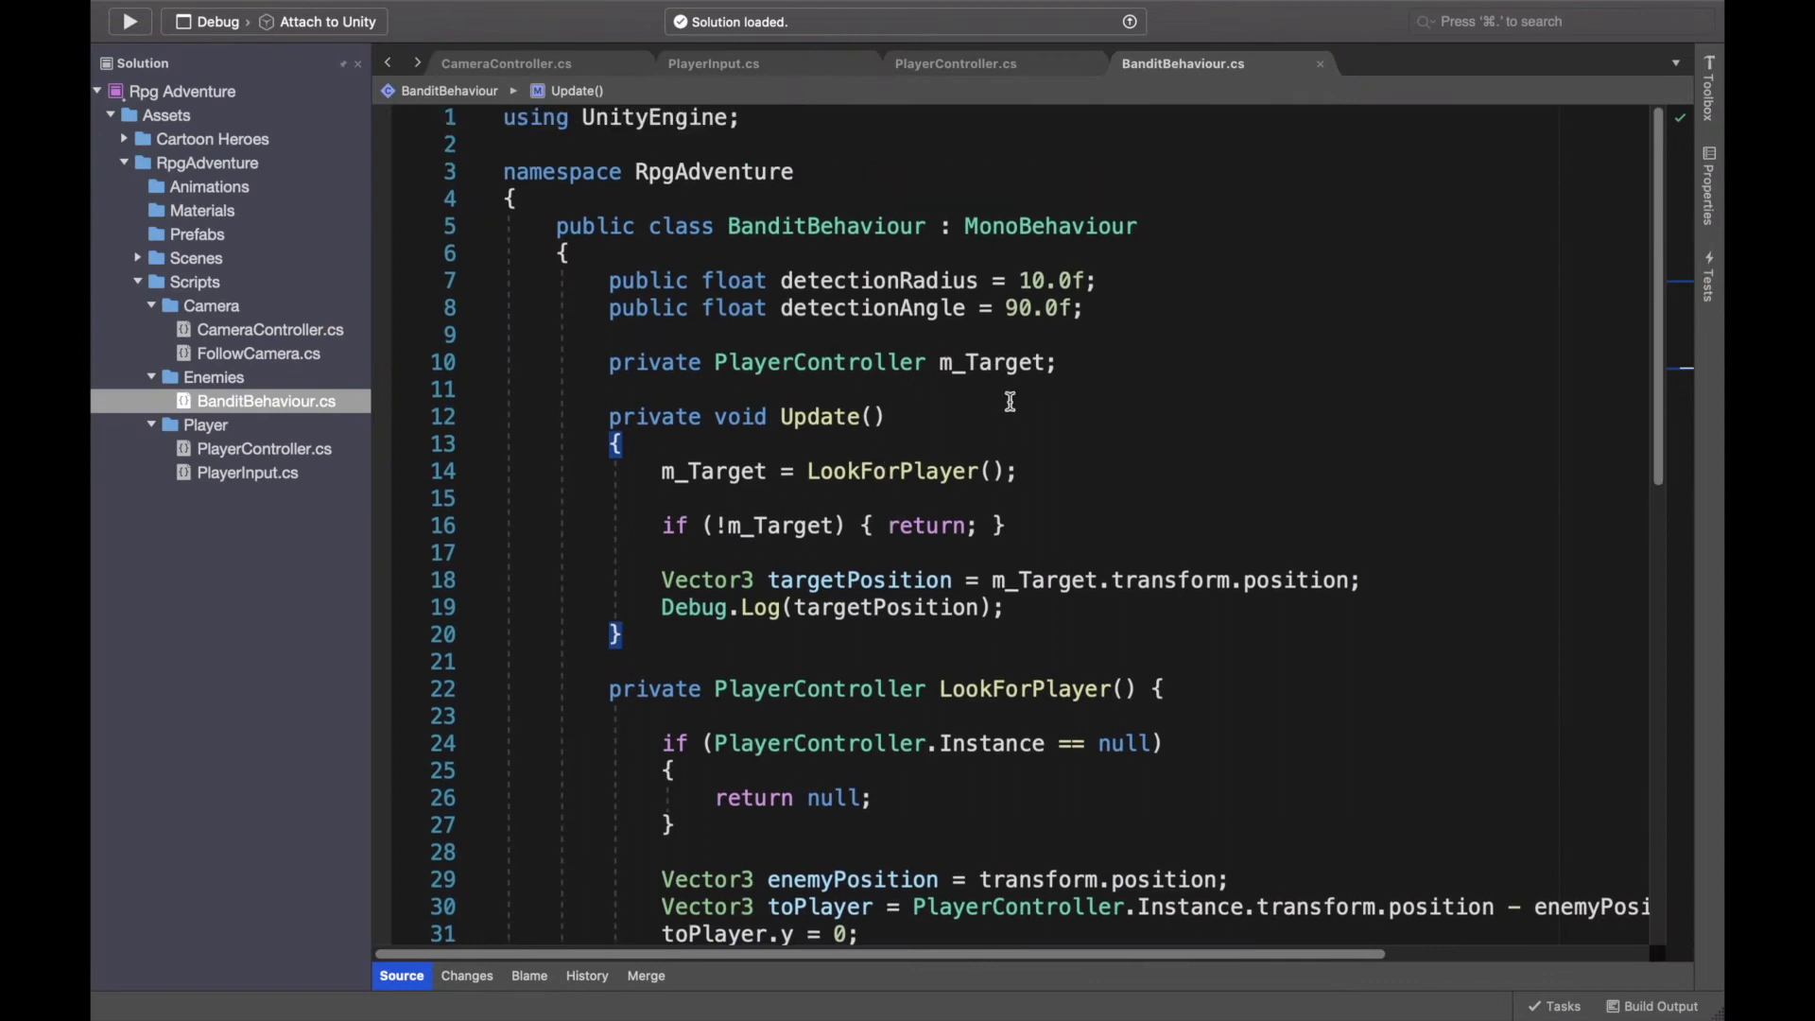
pyautogui.click(1131, 364)
pyautogui.press('Return')
pyautogui.write('pri')
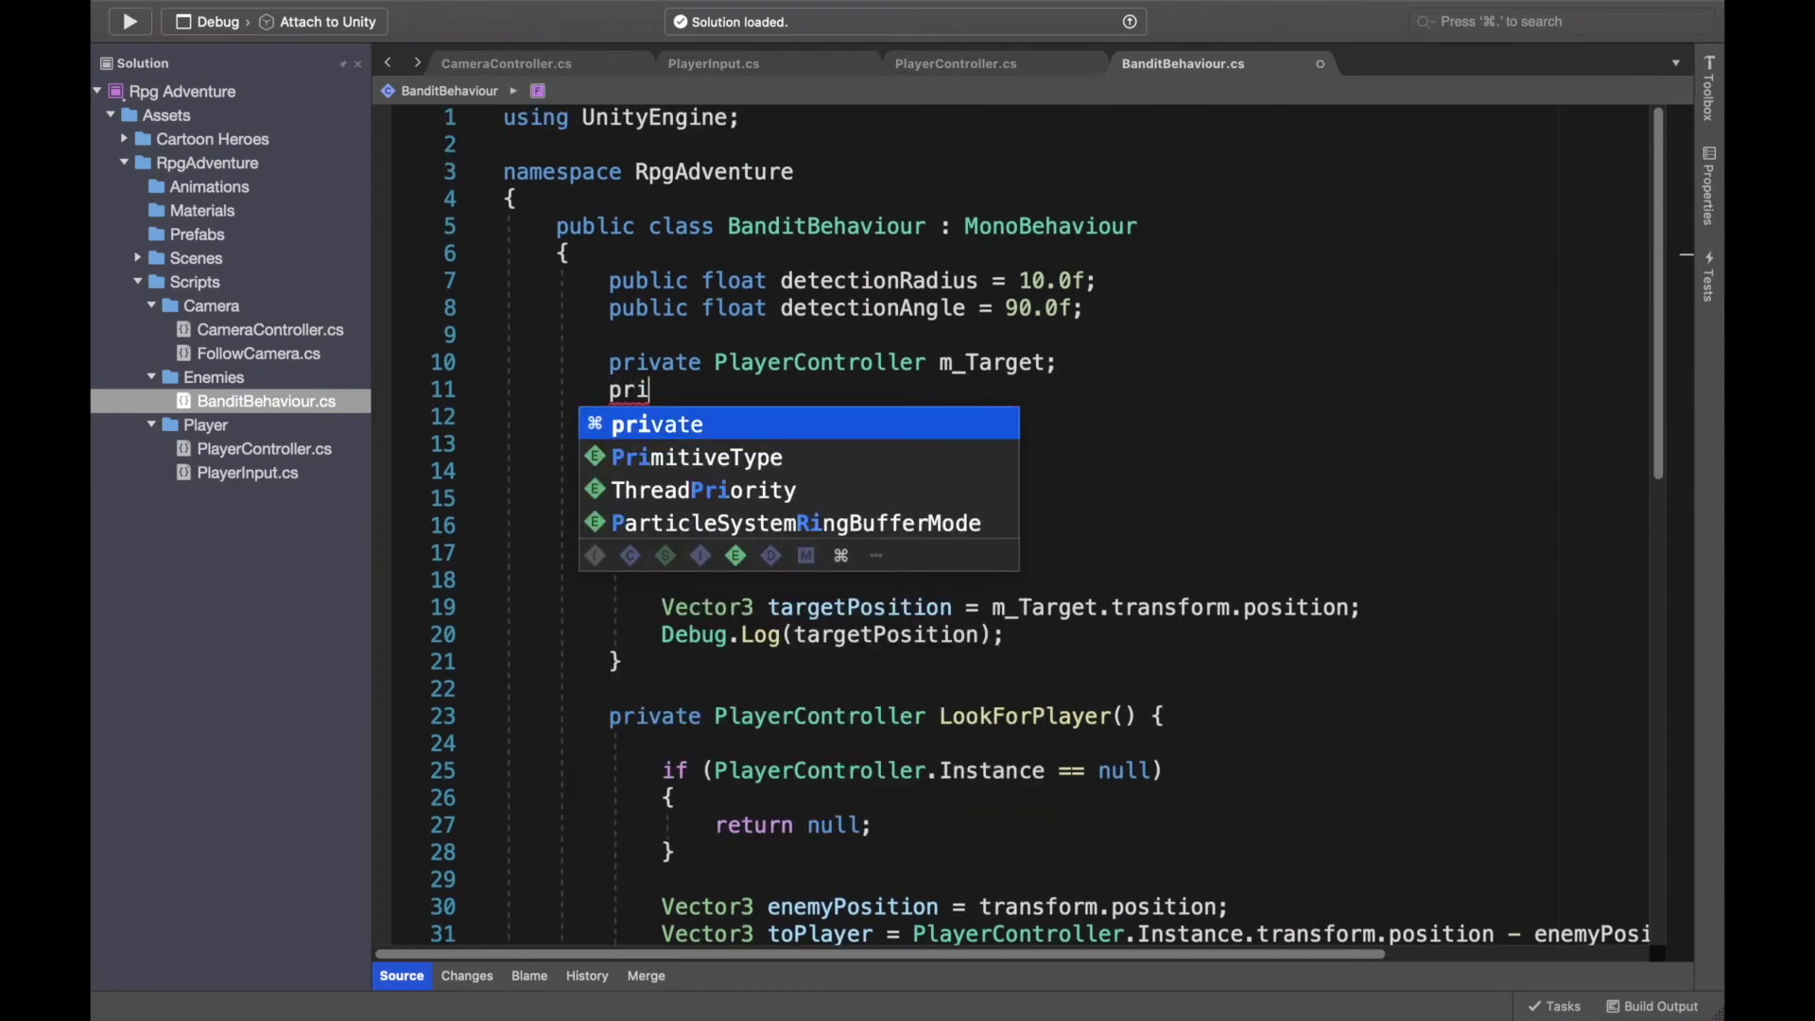
pyautogui.press('BackSpace')
pyautogui.write('iv')
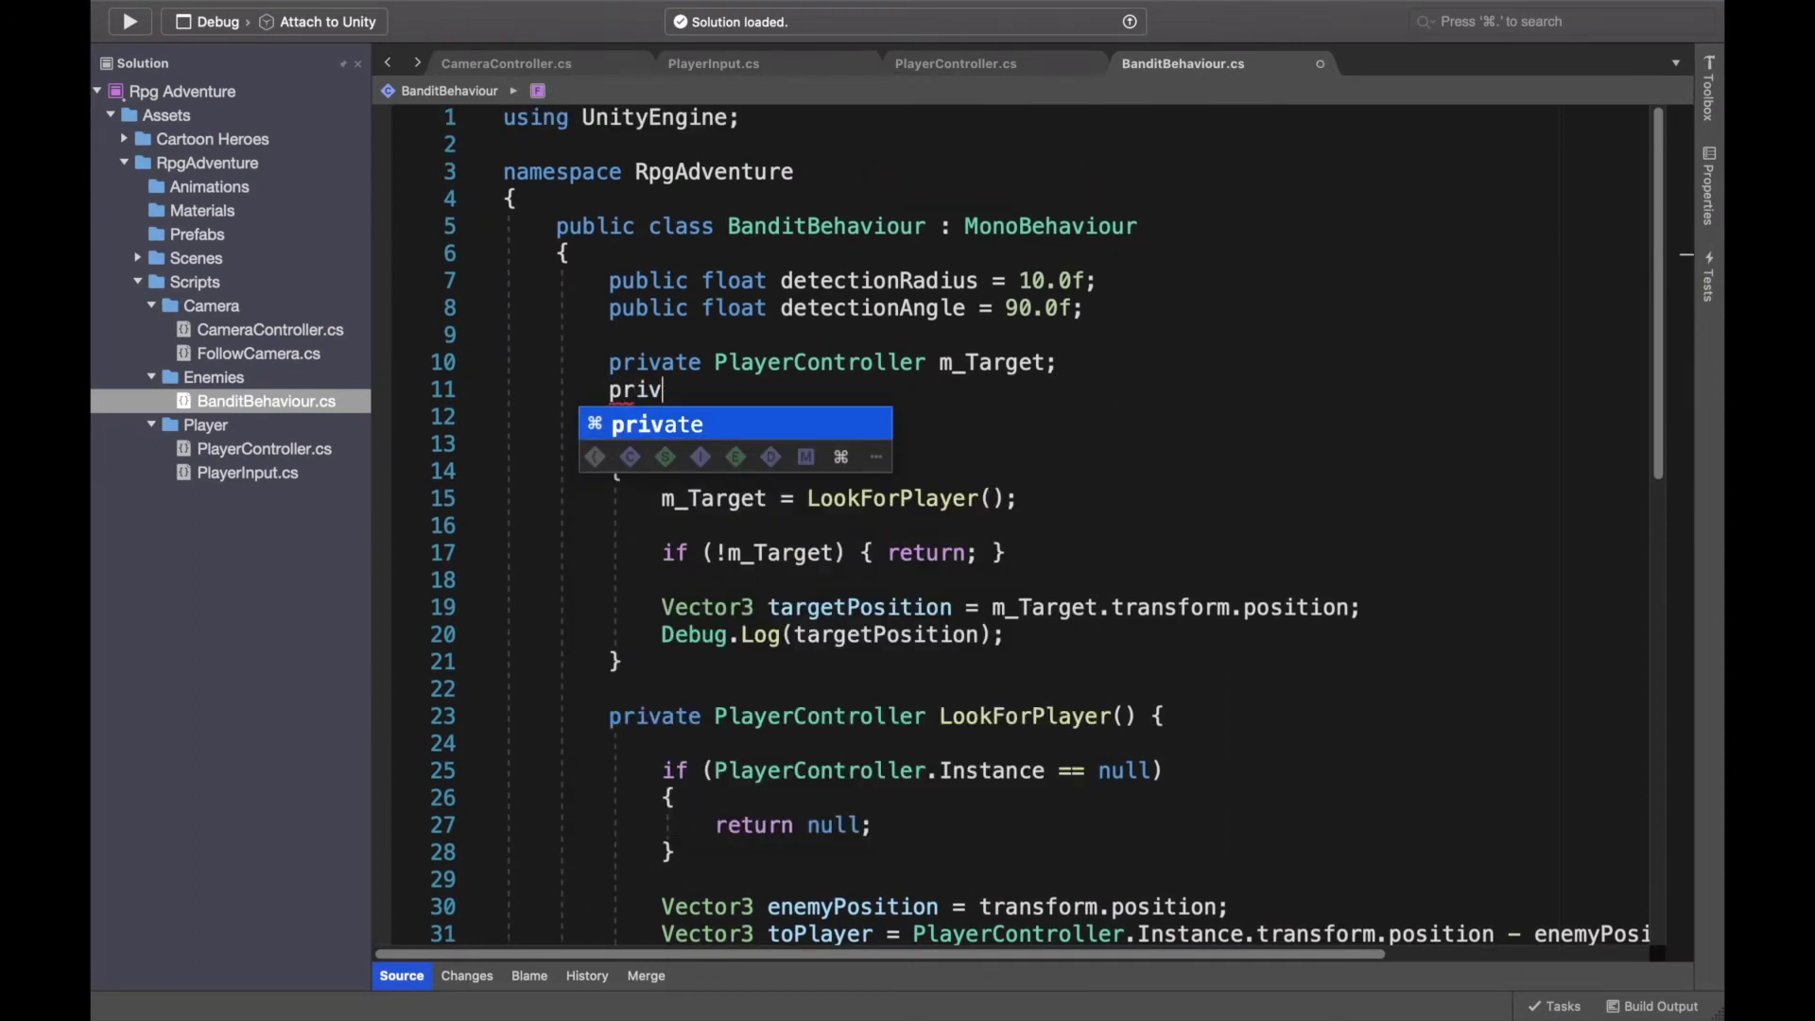
pyautogui.write('ate Nav')
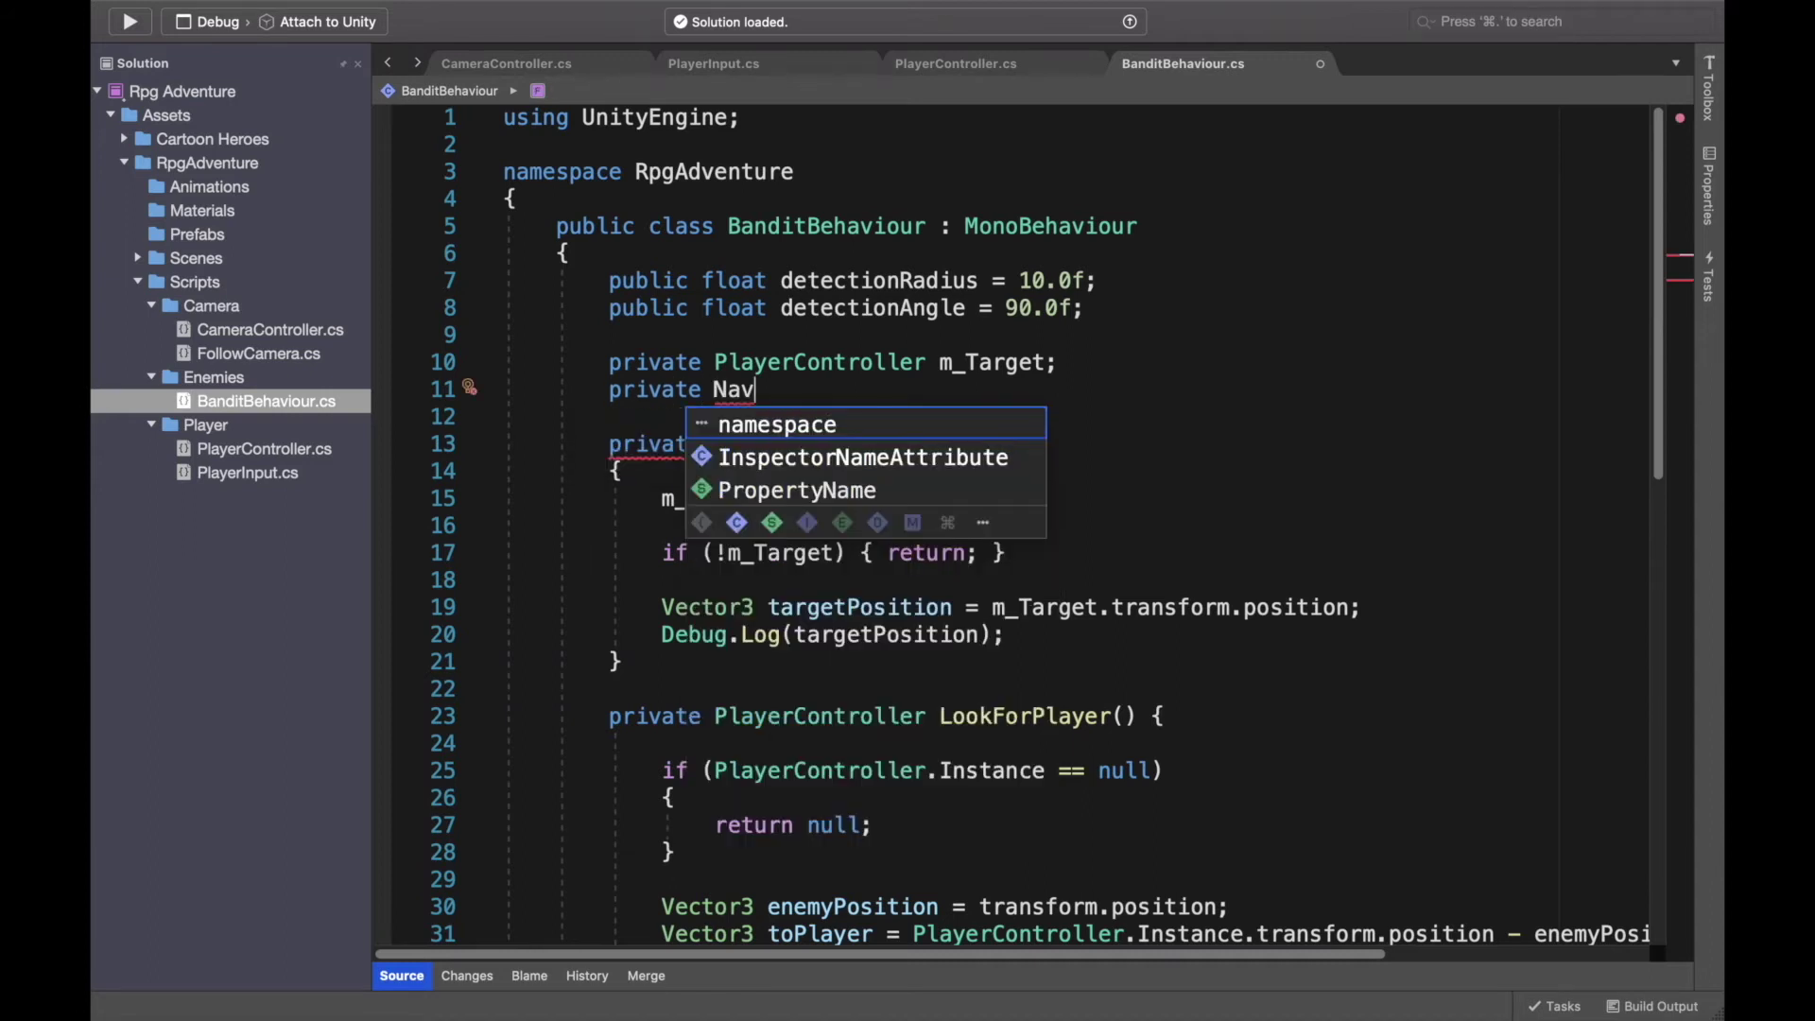
pyautogui.write('MeshAgent')
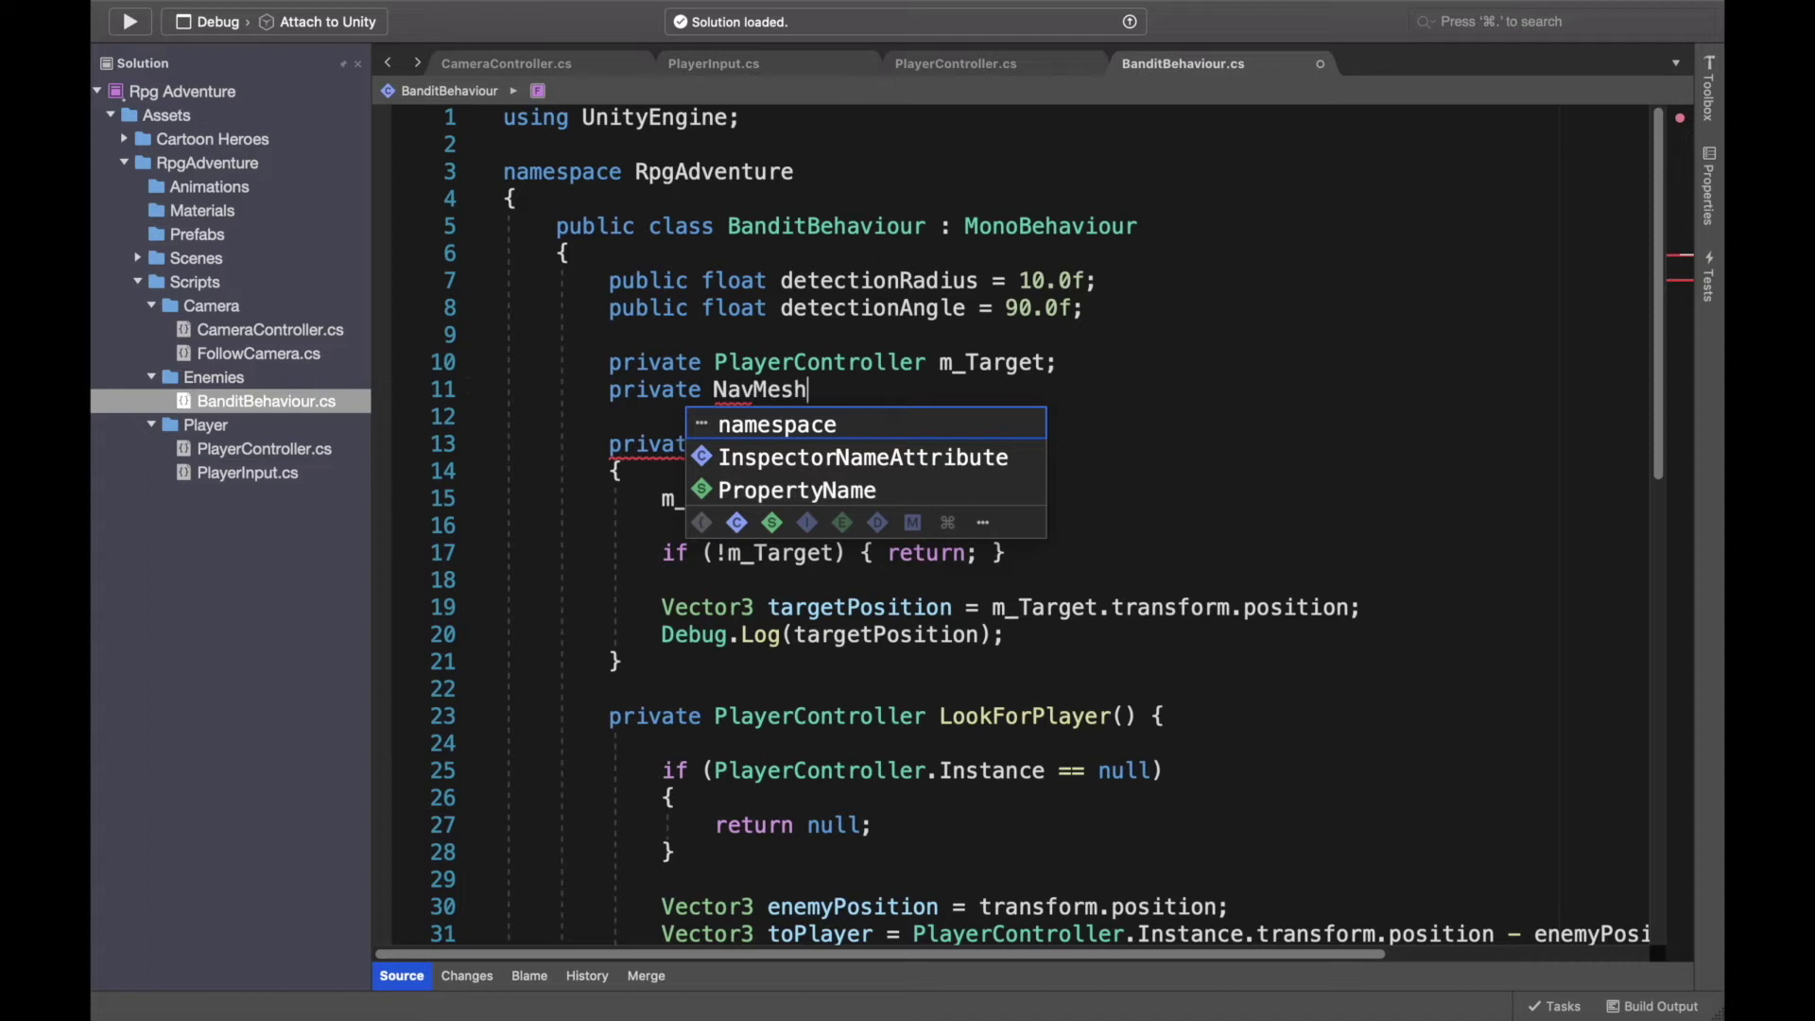
pyautogui.click(1104, 308)
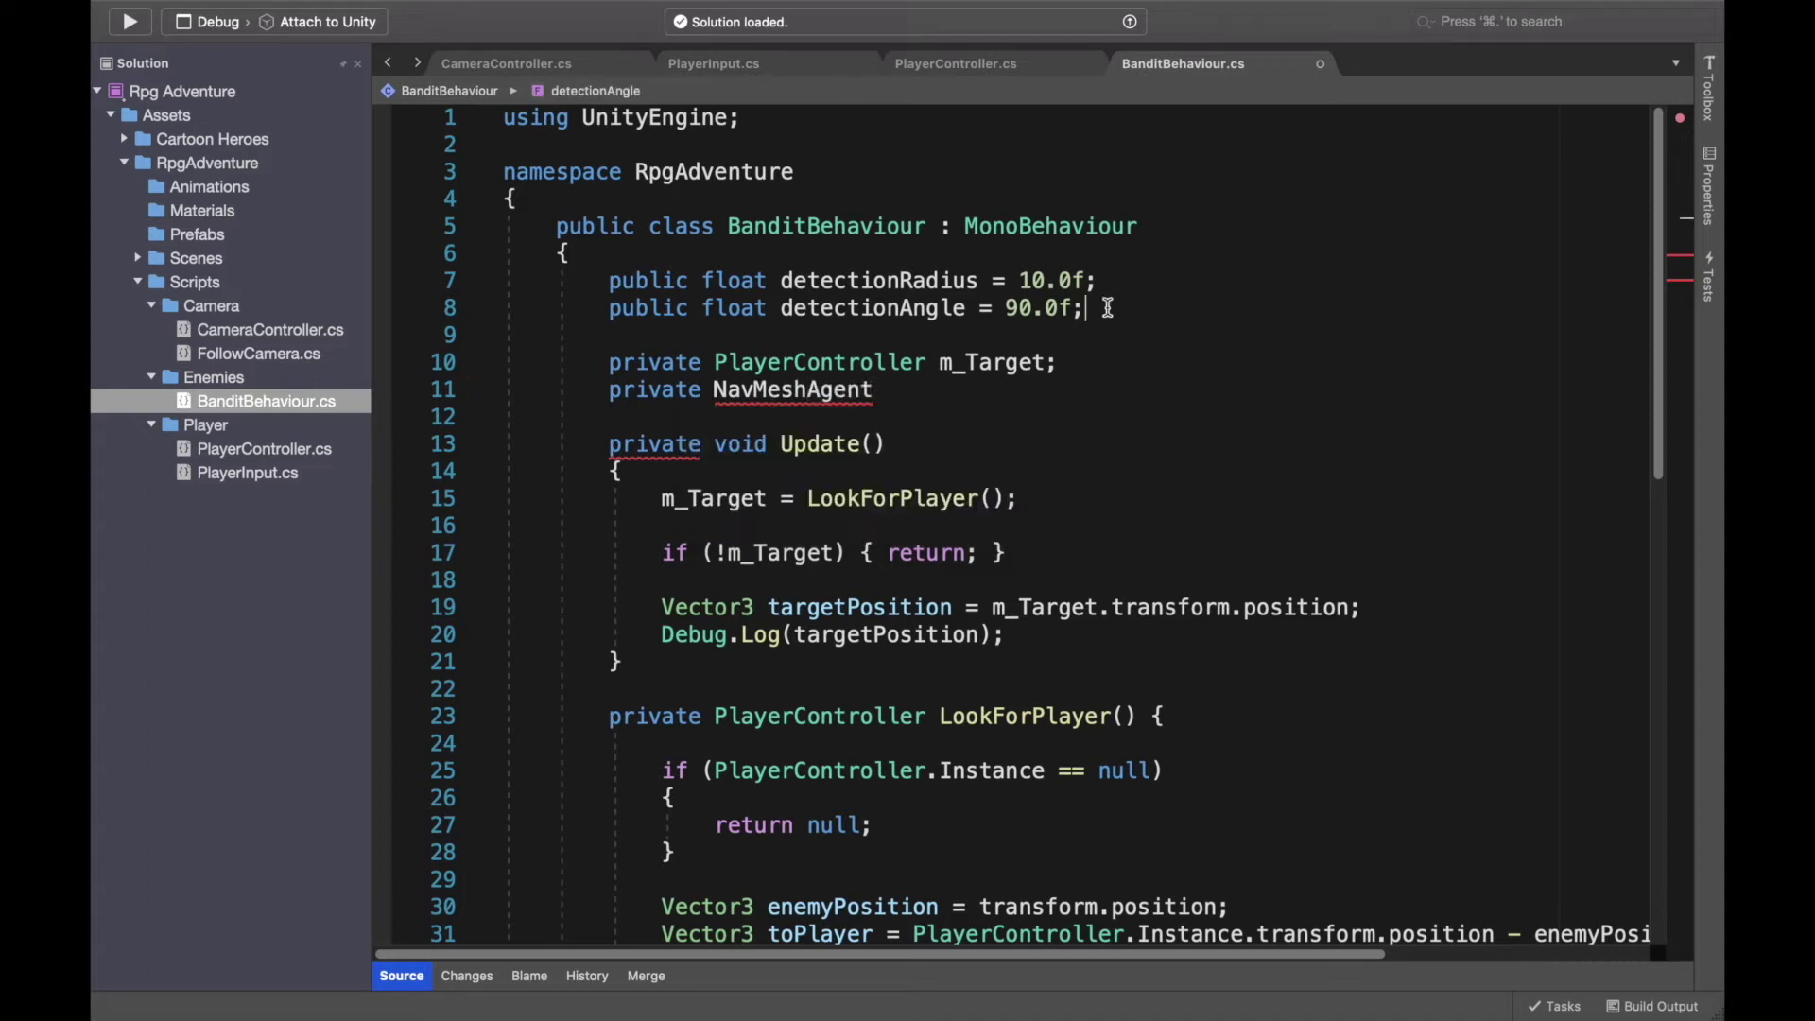
# Apply the 'using UnityEngine.AI;' quick-fix and complete the field name 'm_NavMestAgent;'.
pyautogui.moveTo(750, 391)
pyautogui.click(737, 418)
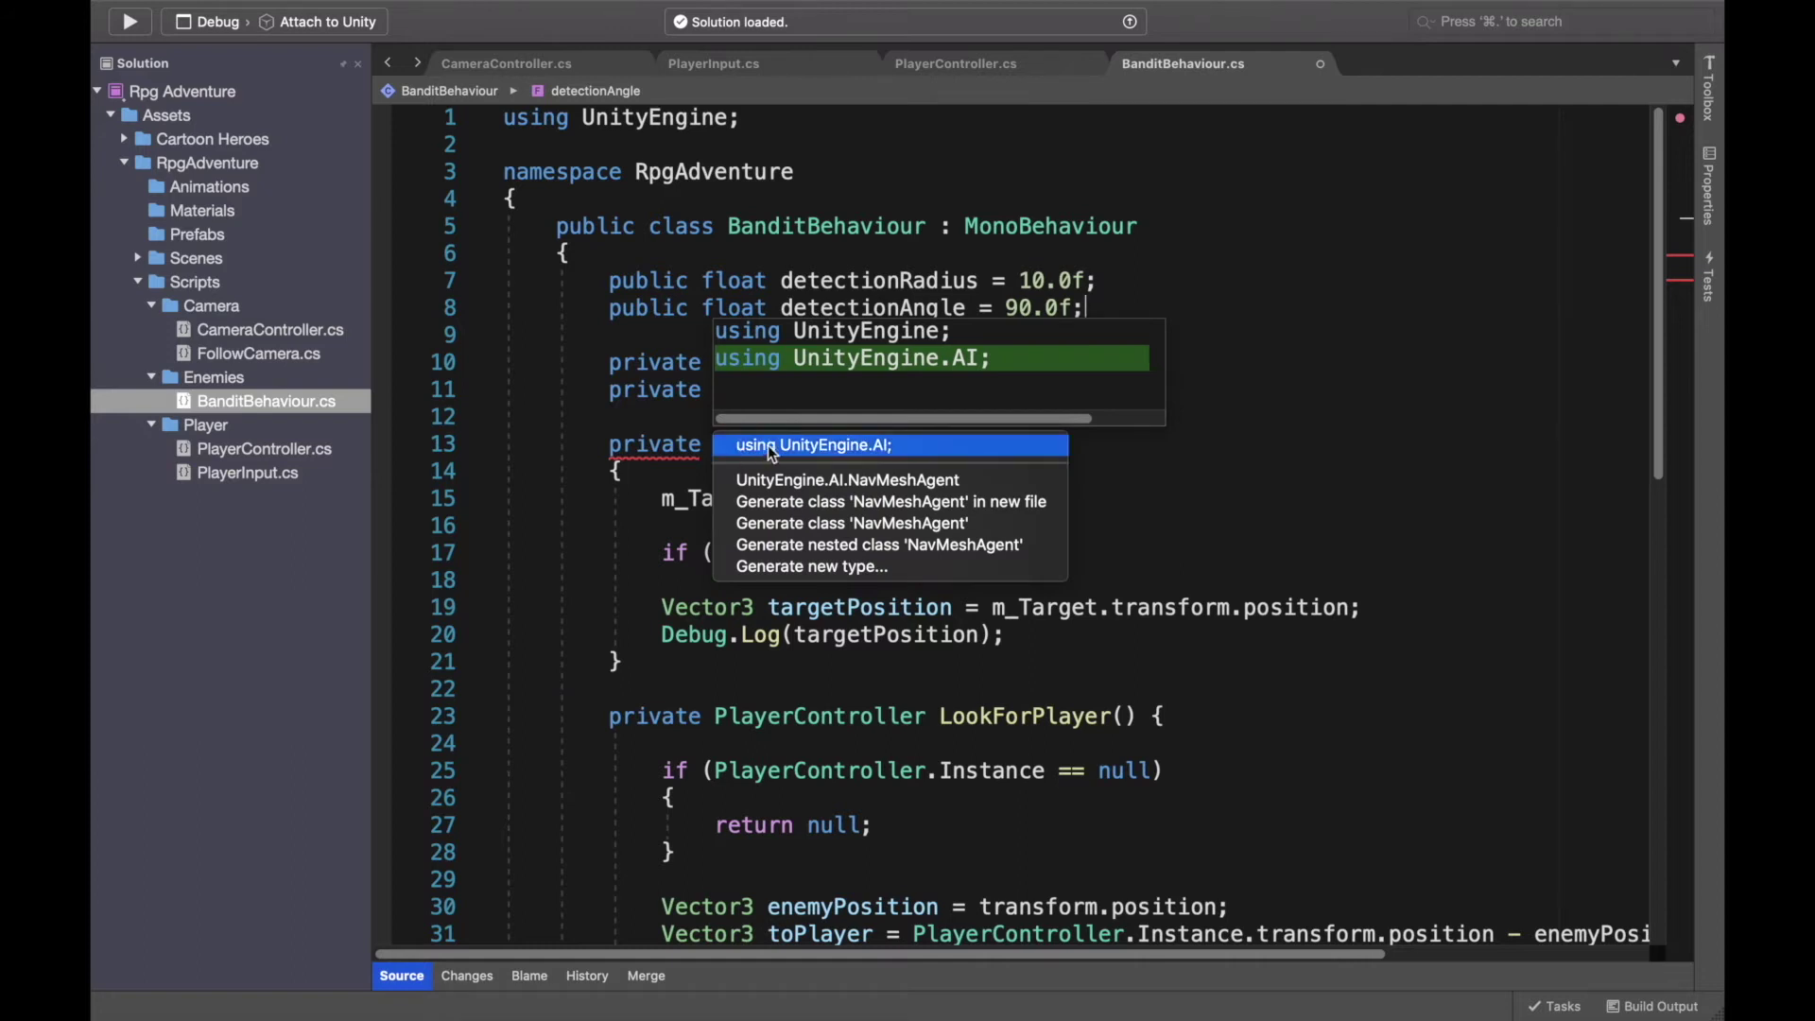
pyautogui.click(875, 445)
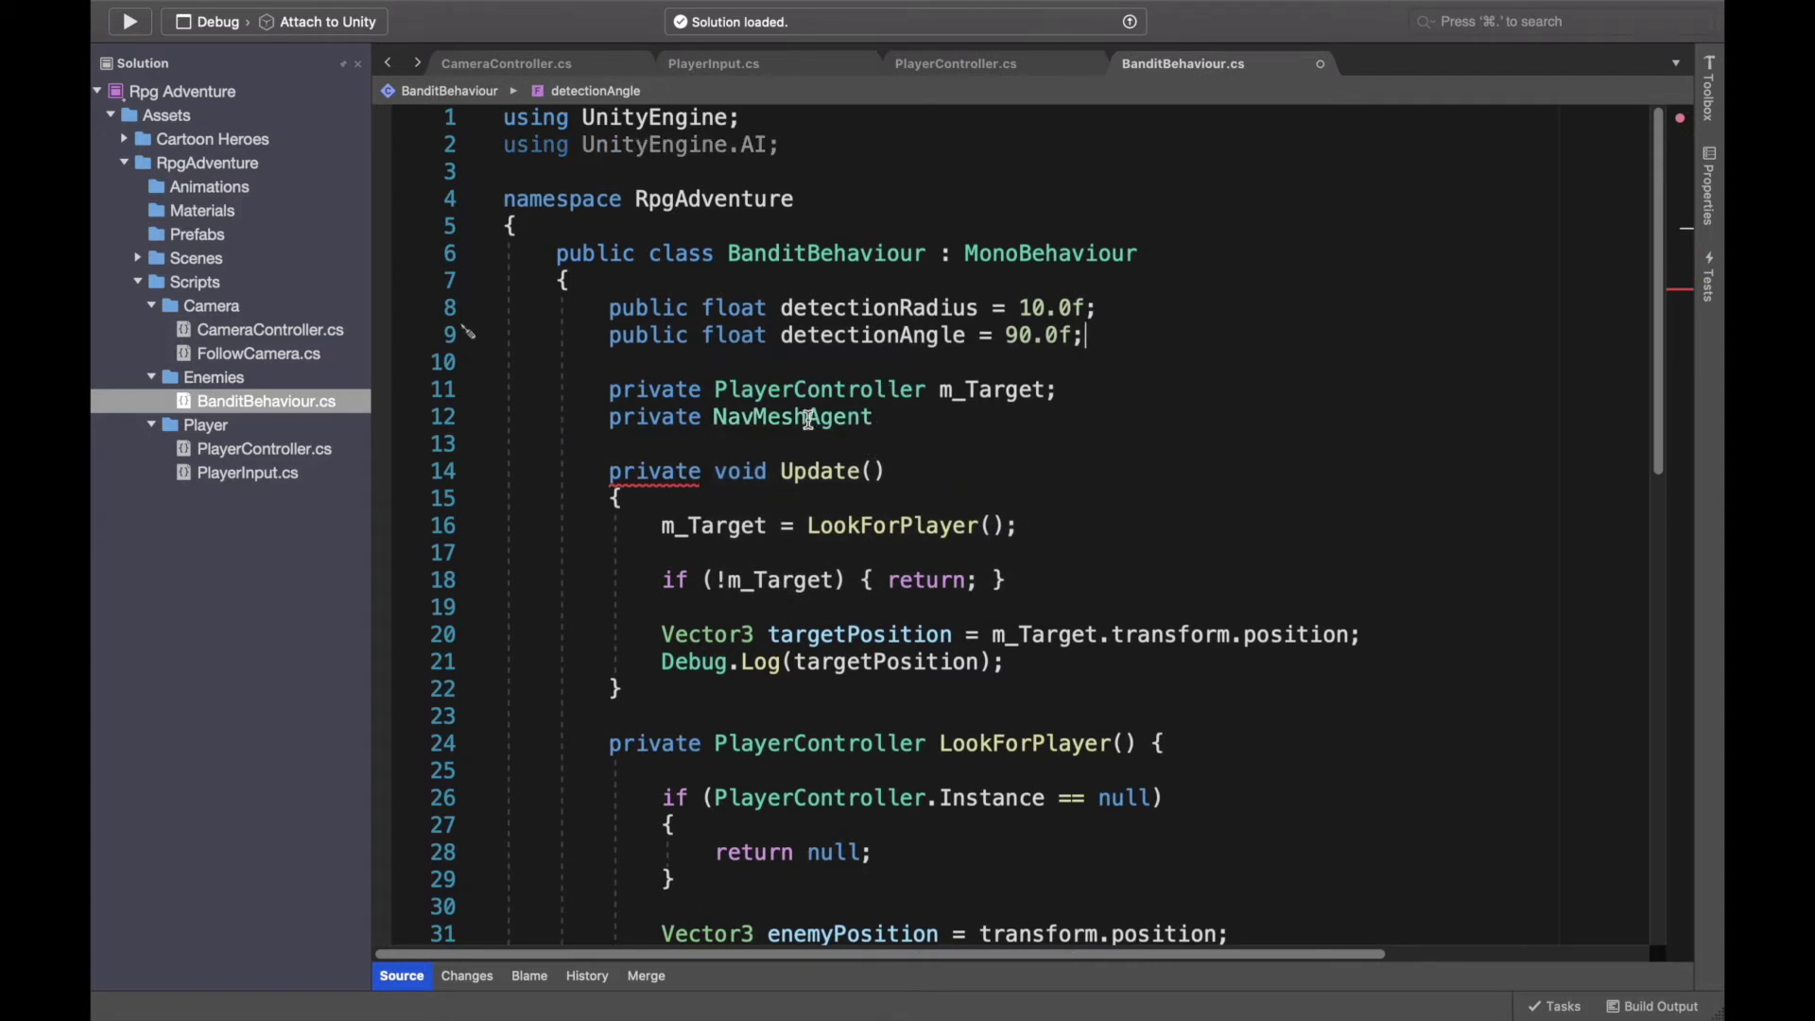
pyautogui.click(894, 415)
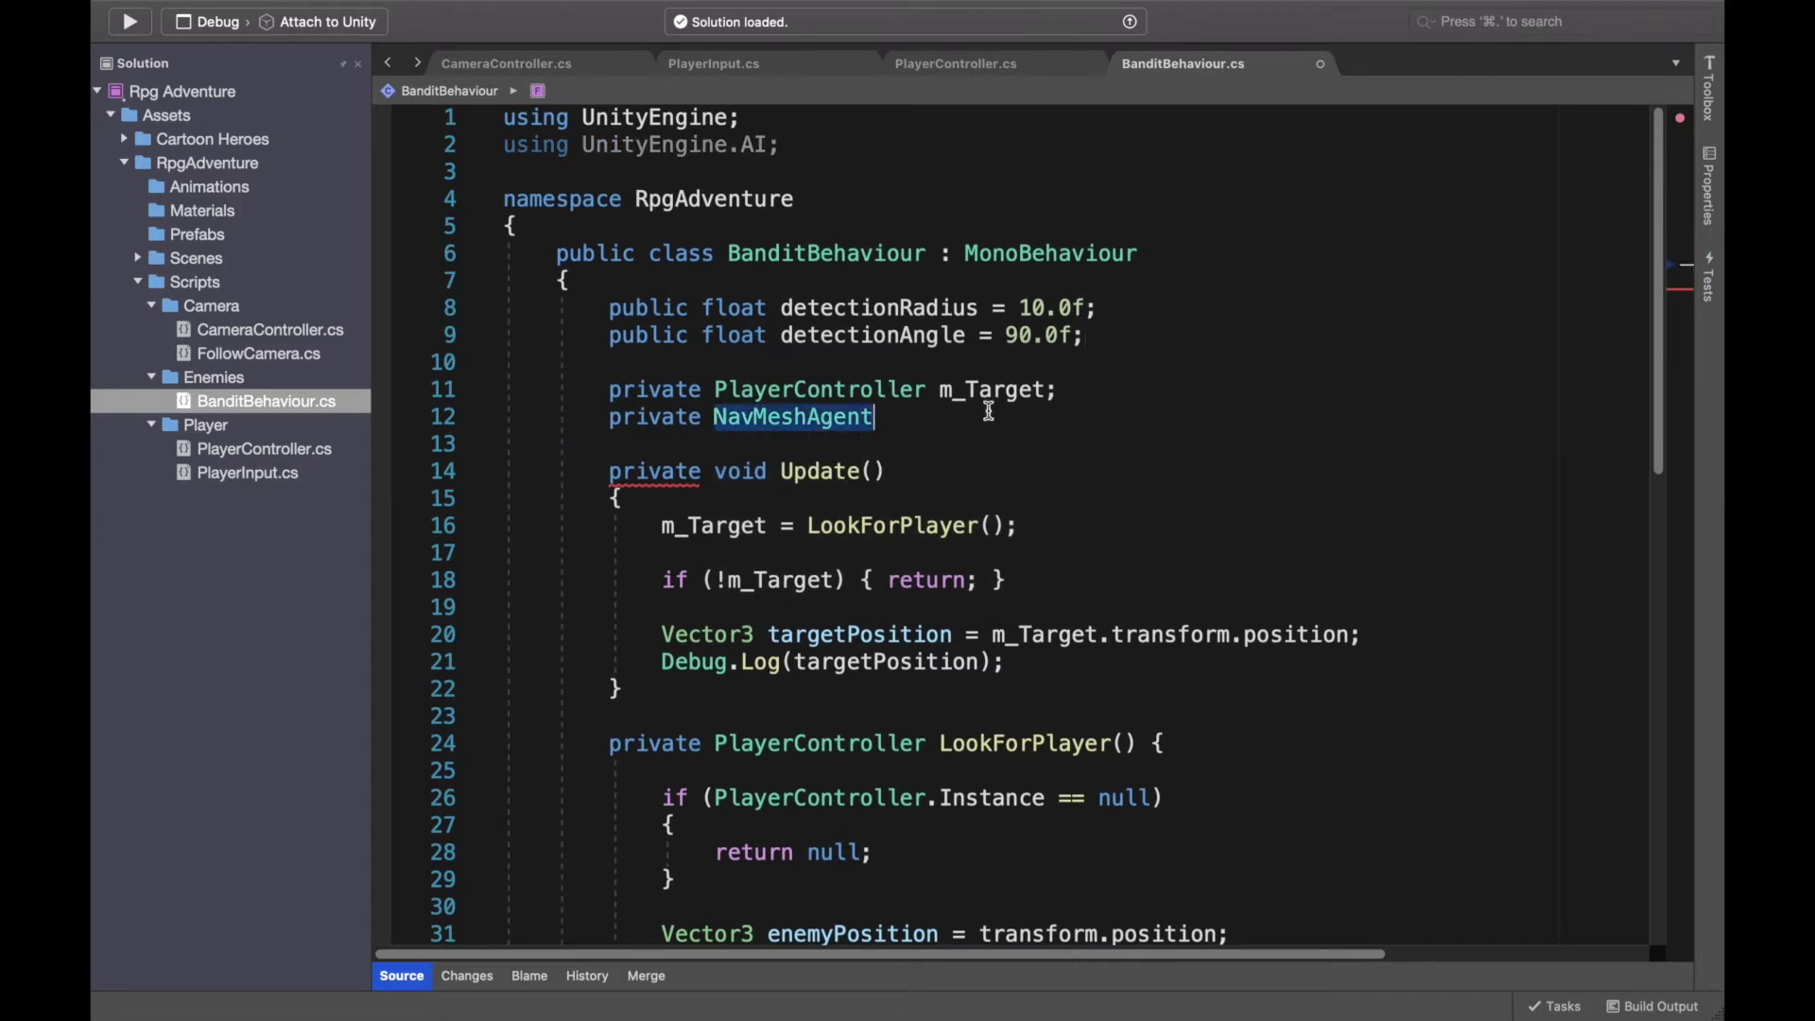
pyautogui.write('m_Nav')
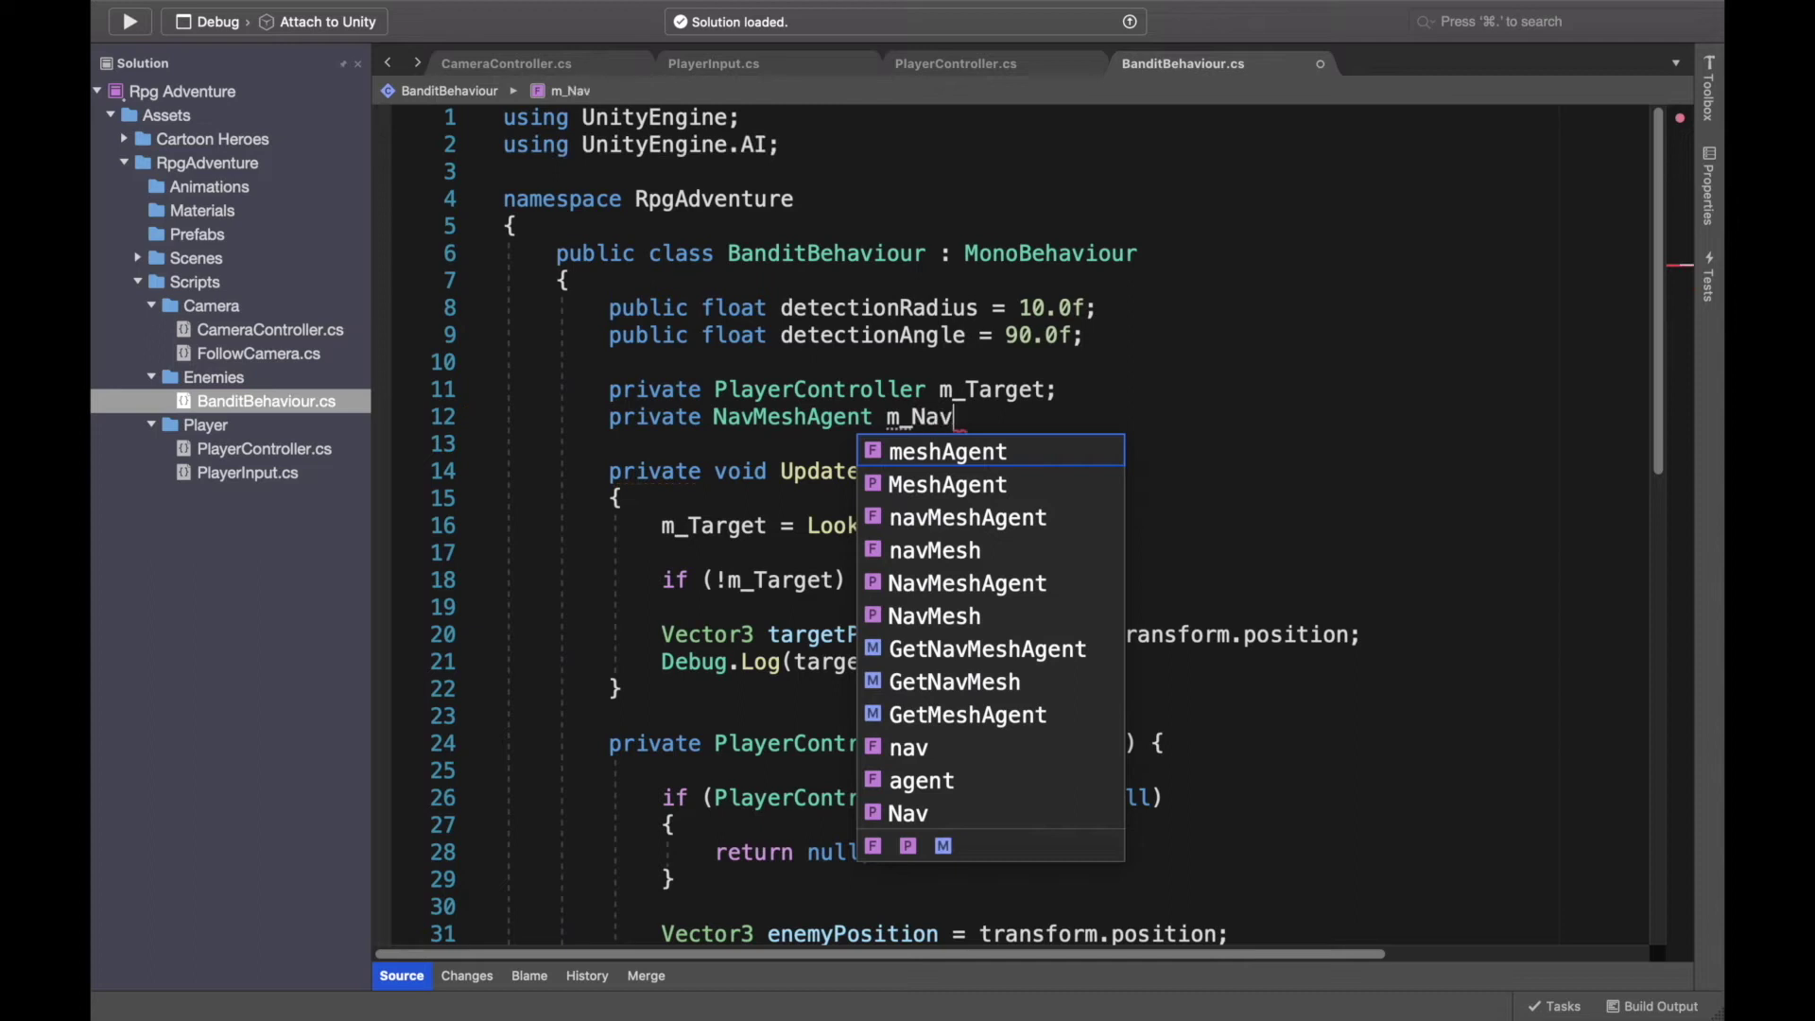
pyautogui.write('MestAgent;')
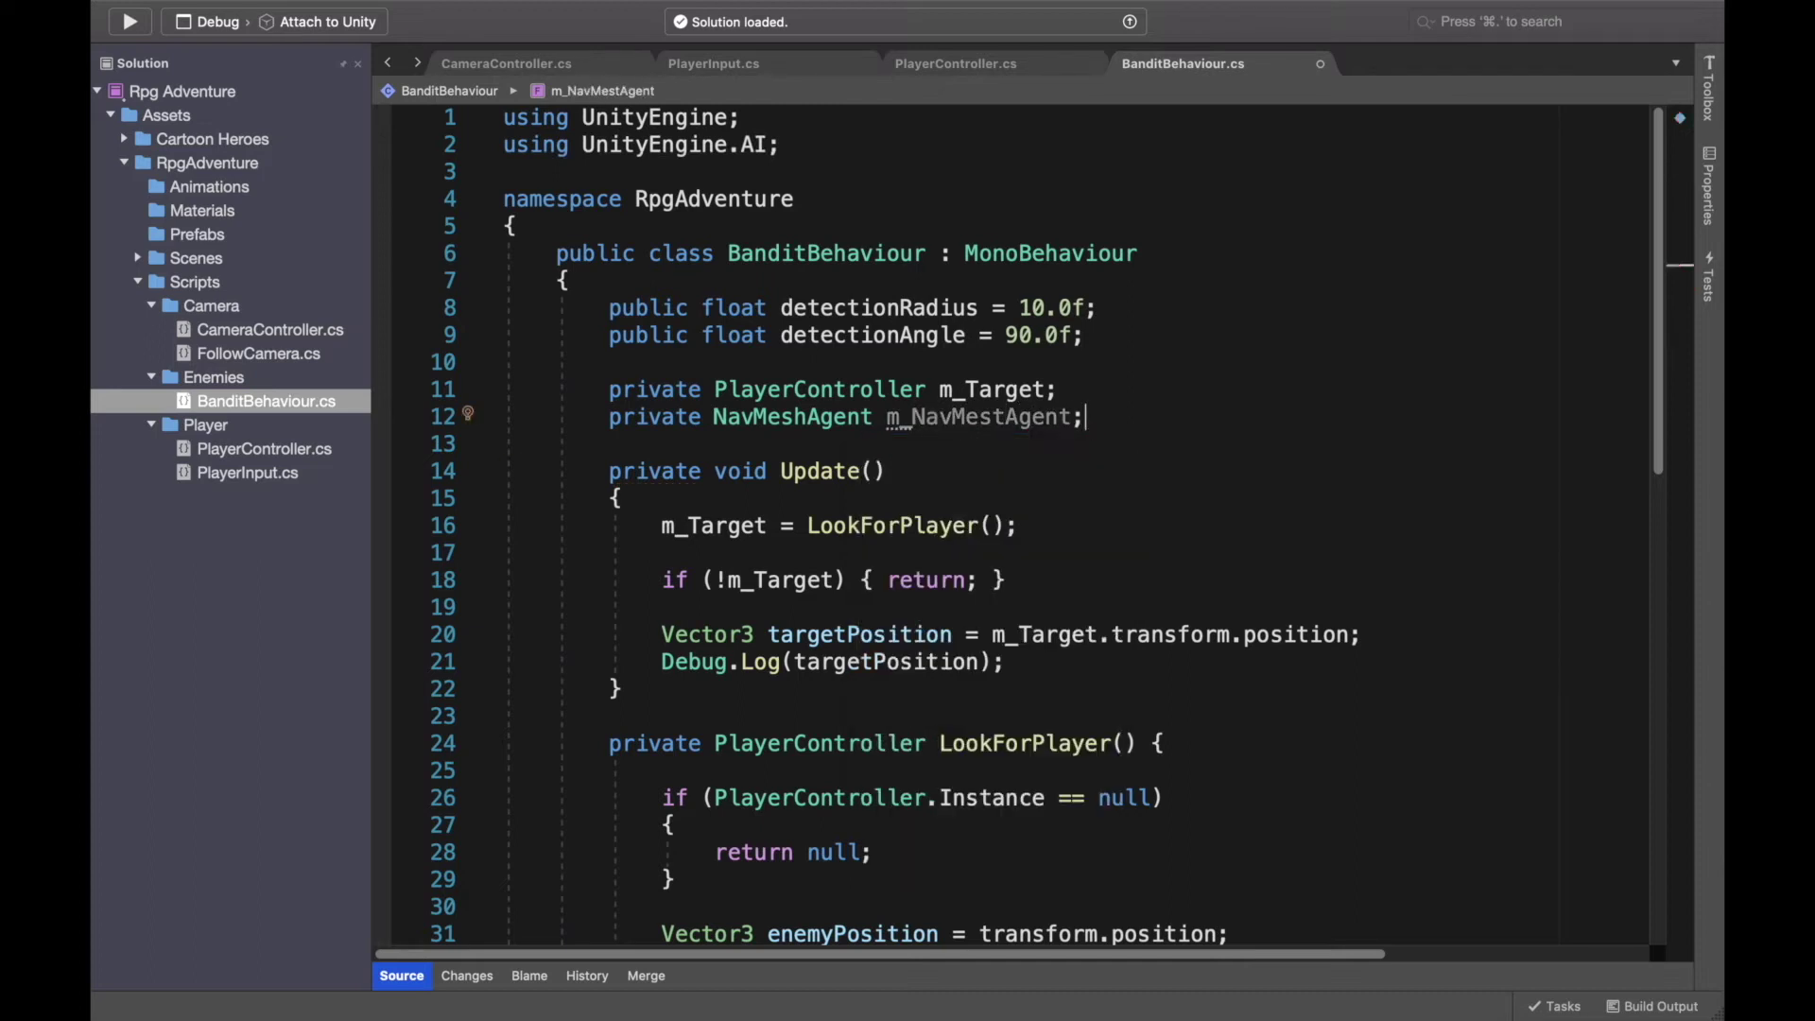
pyautogui.scroll(-1, 903, 422)
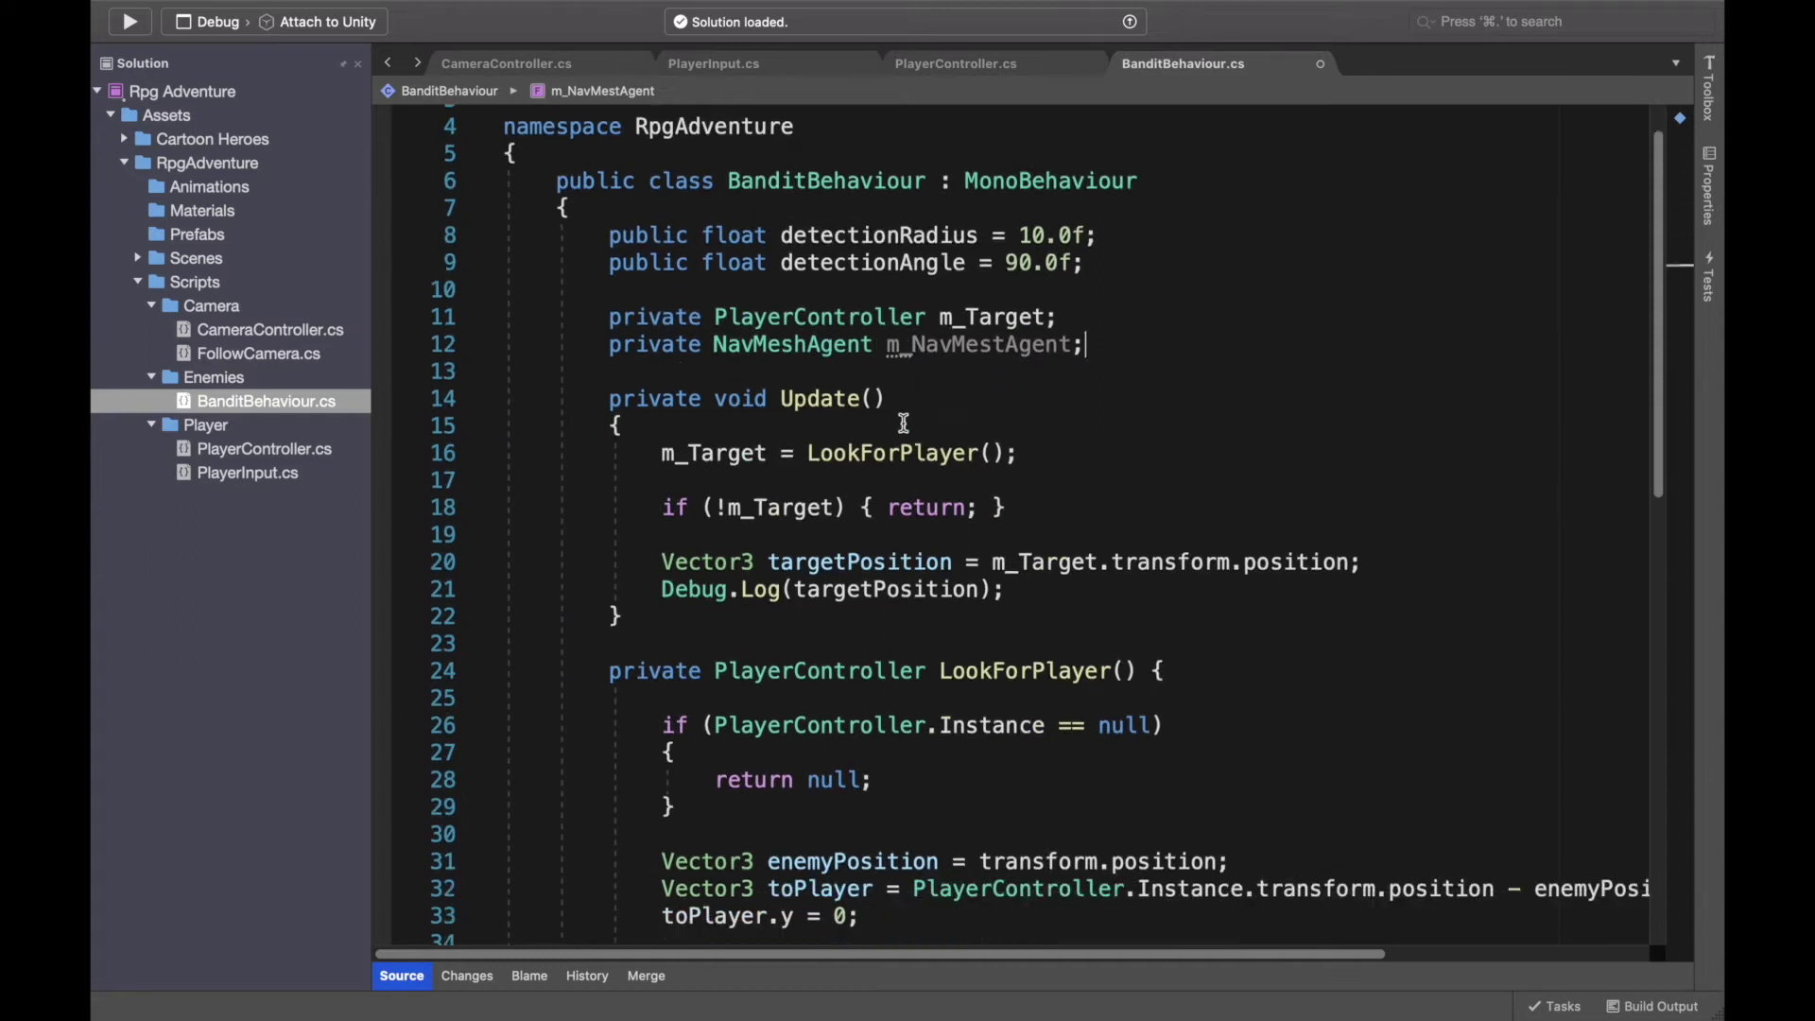
pyautogui.scroll(1, 1039, 359)
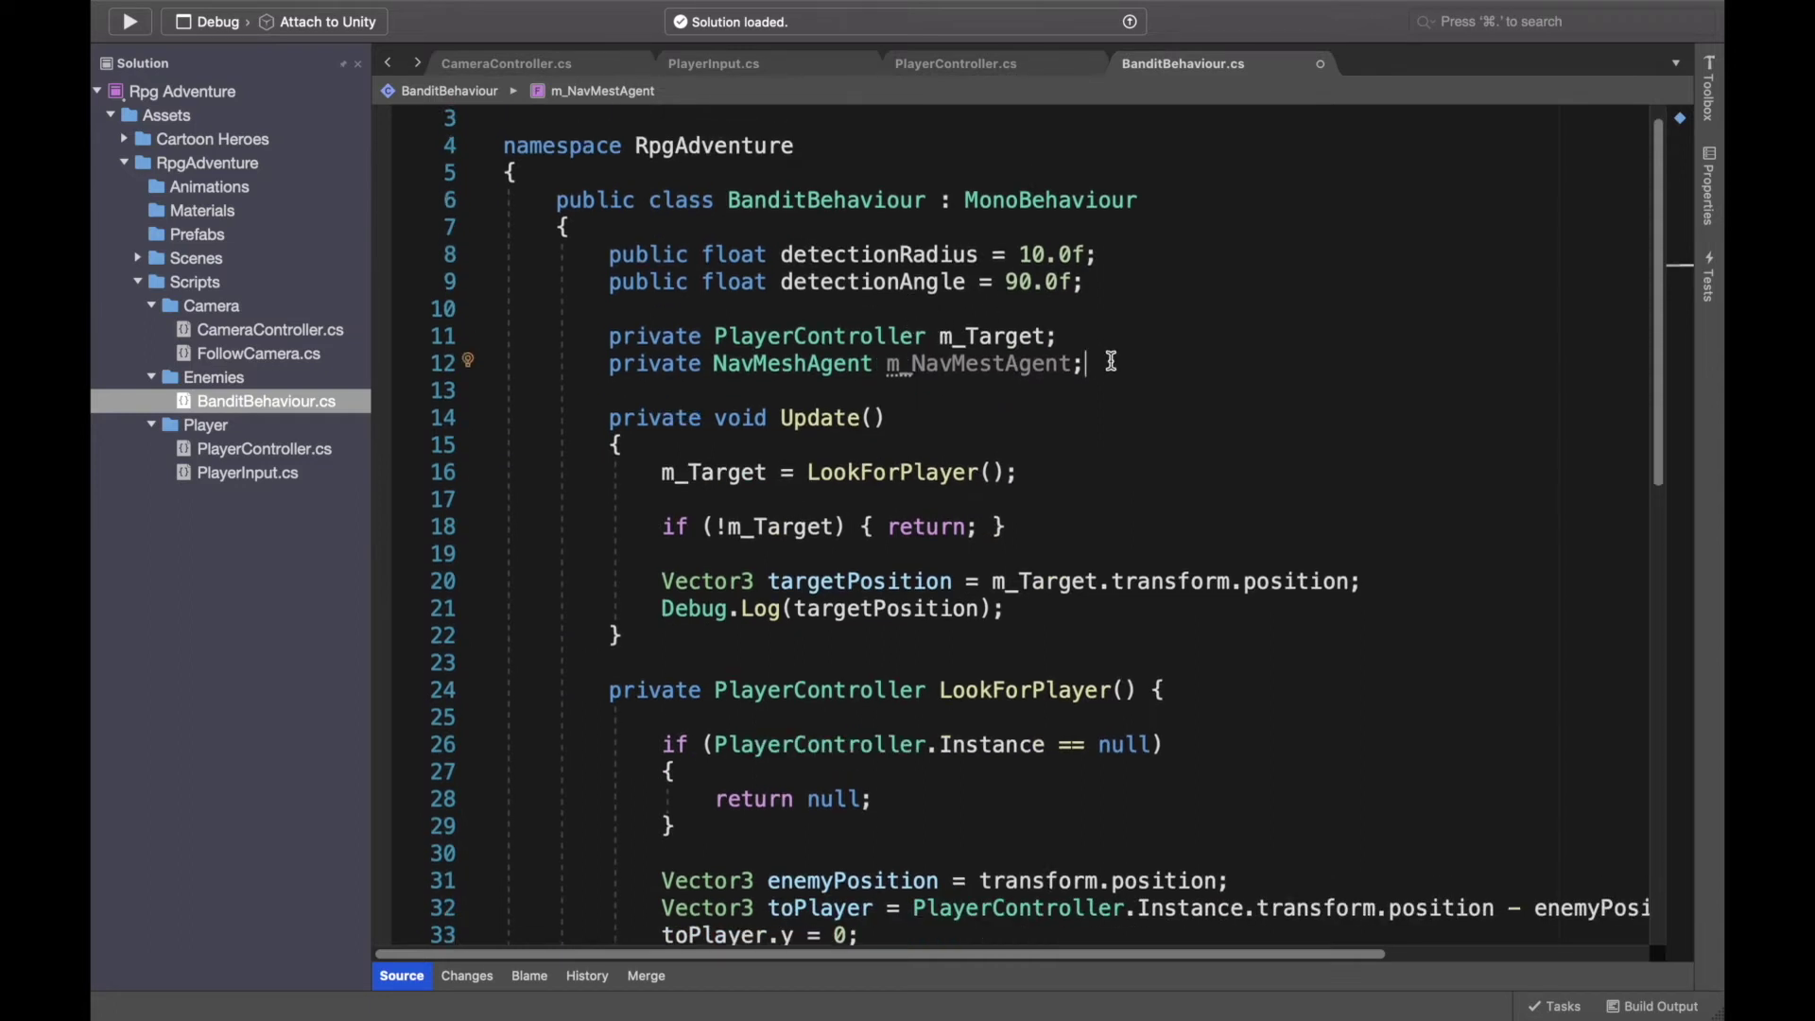
pyautogui.press('Return')
pyautogui.press('Return')
# Add an Awake method with 'm_NavMestAgent = GetComponent<NavMeshAgent>();' using autocomplete.
pyautogui.write('Awak')
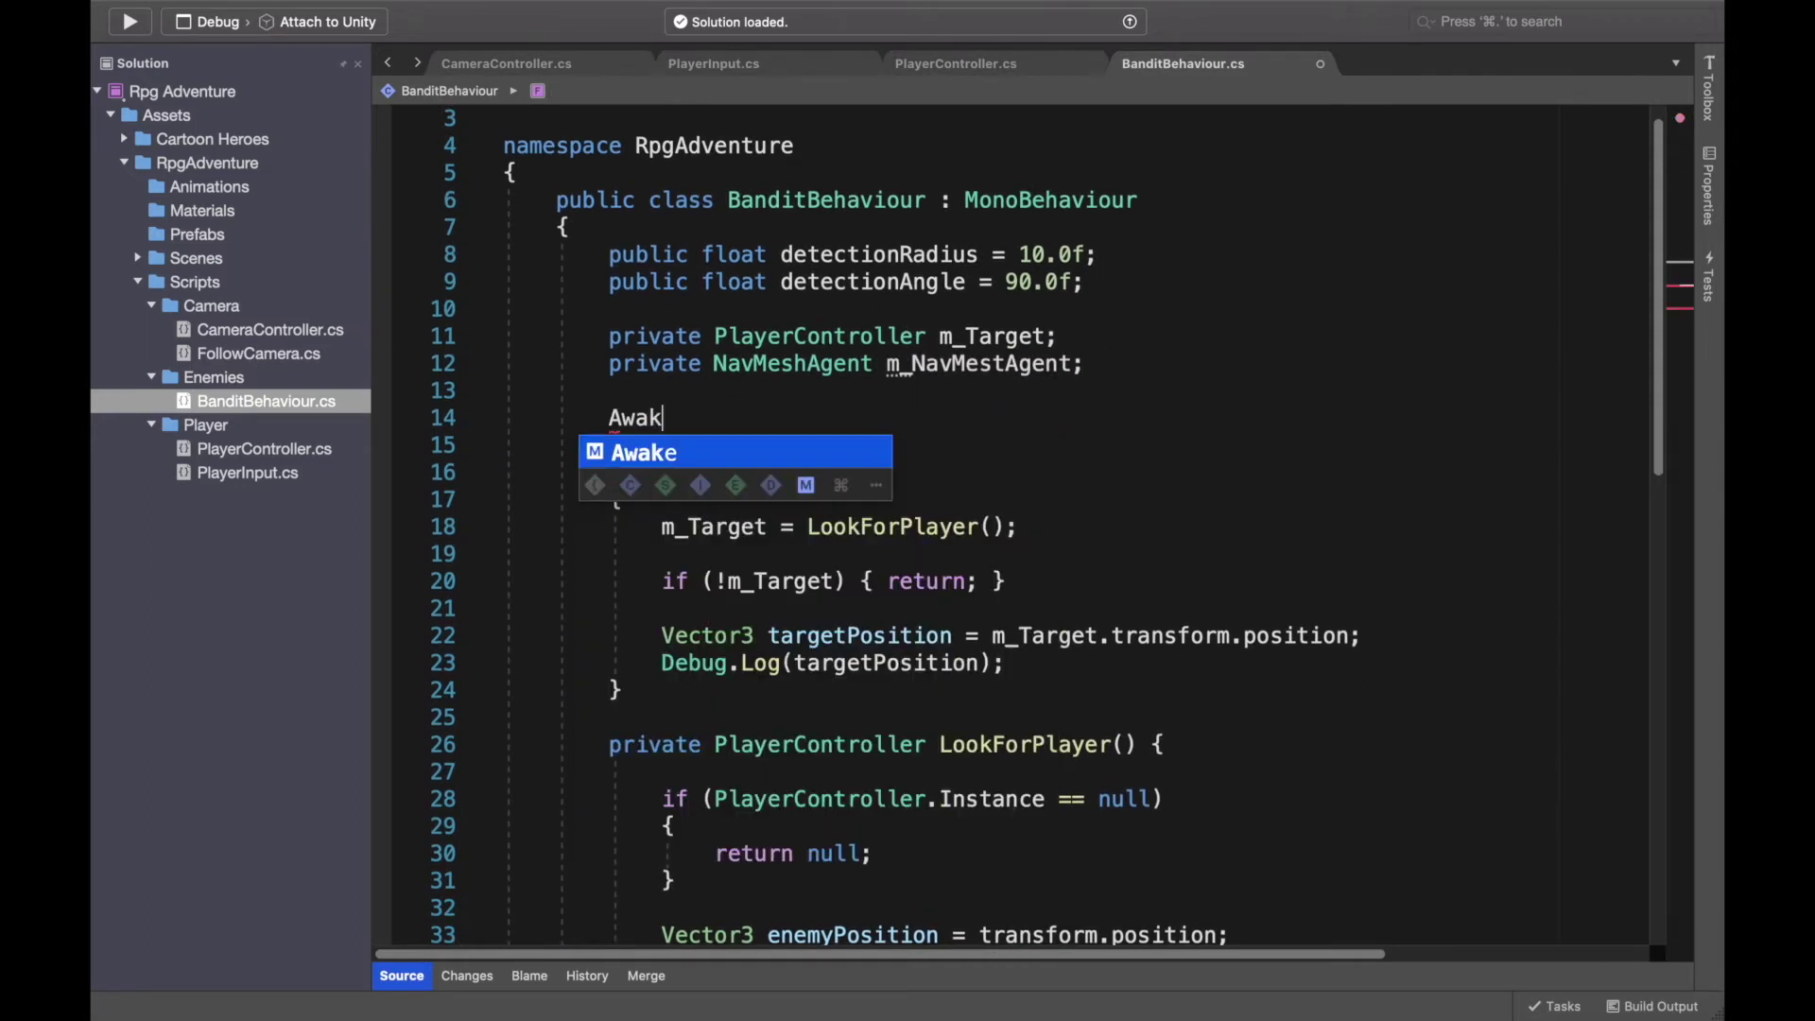
pyautogui.press('Return')
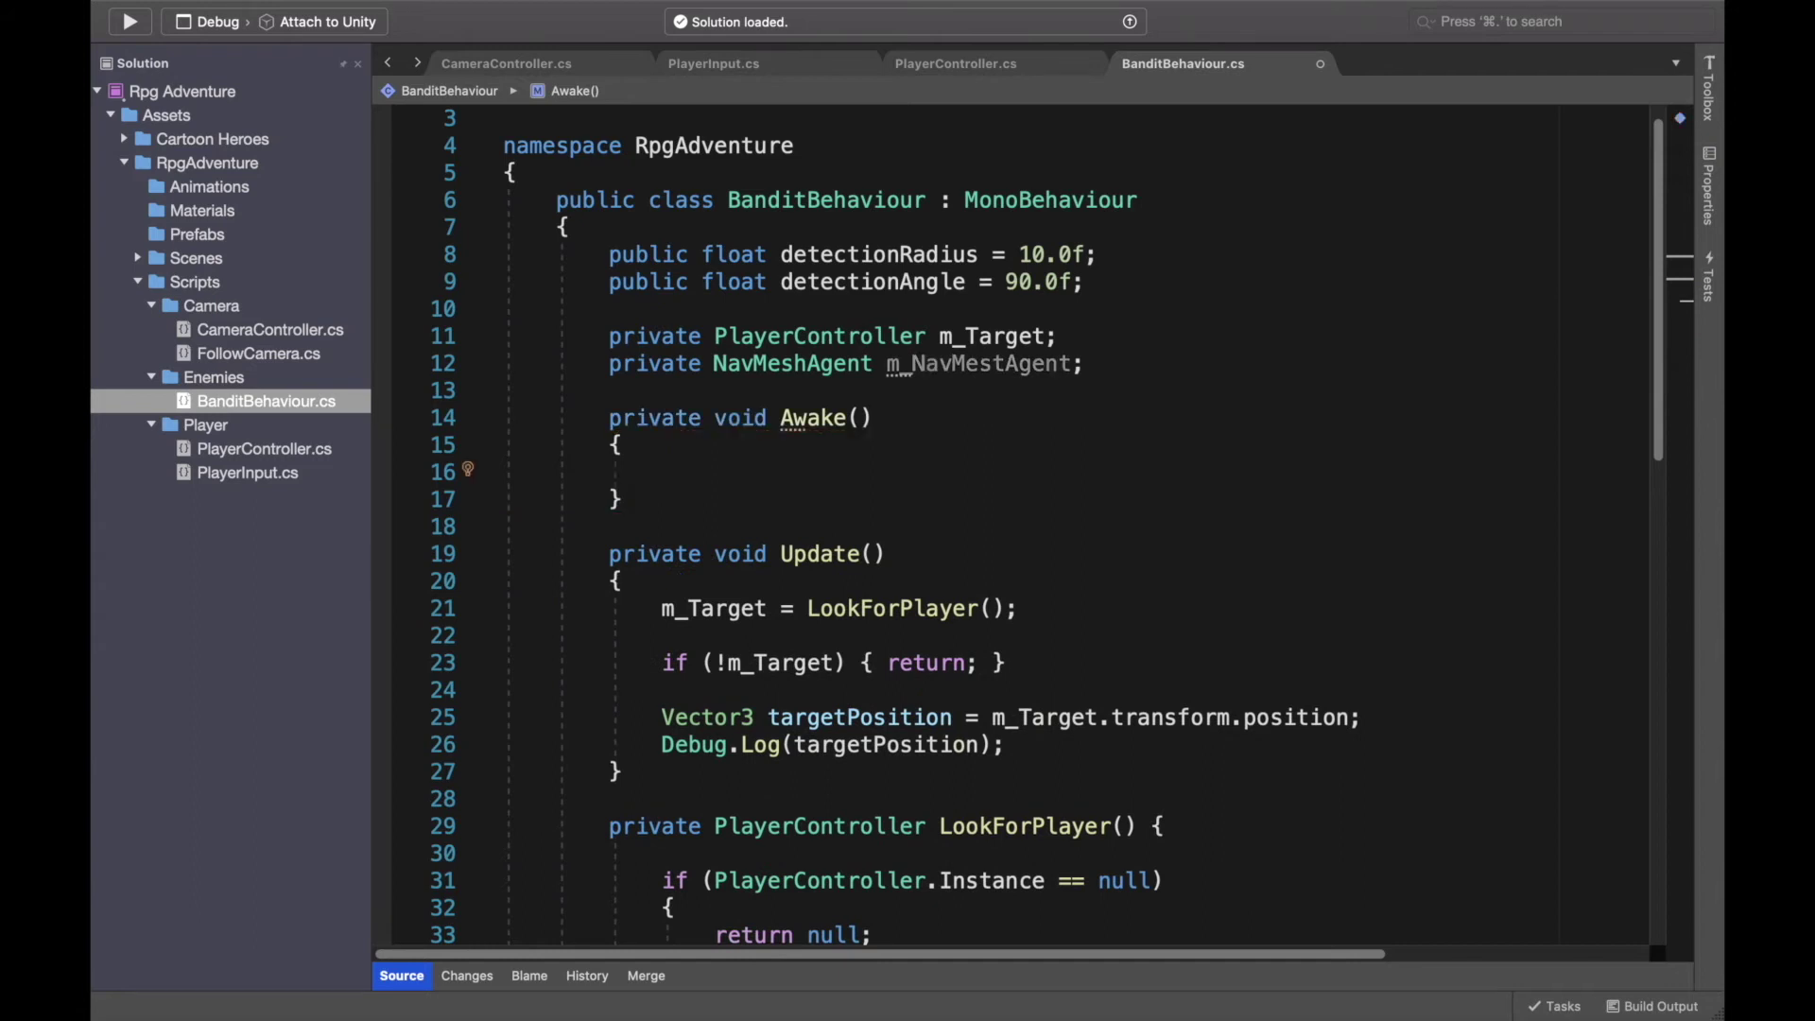
pyautogui.write('m_')
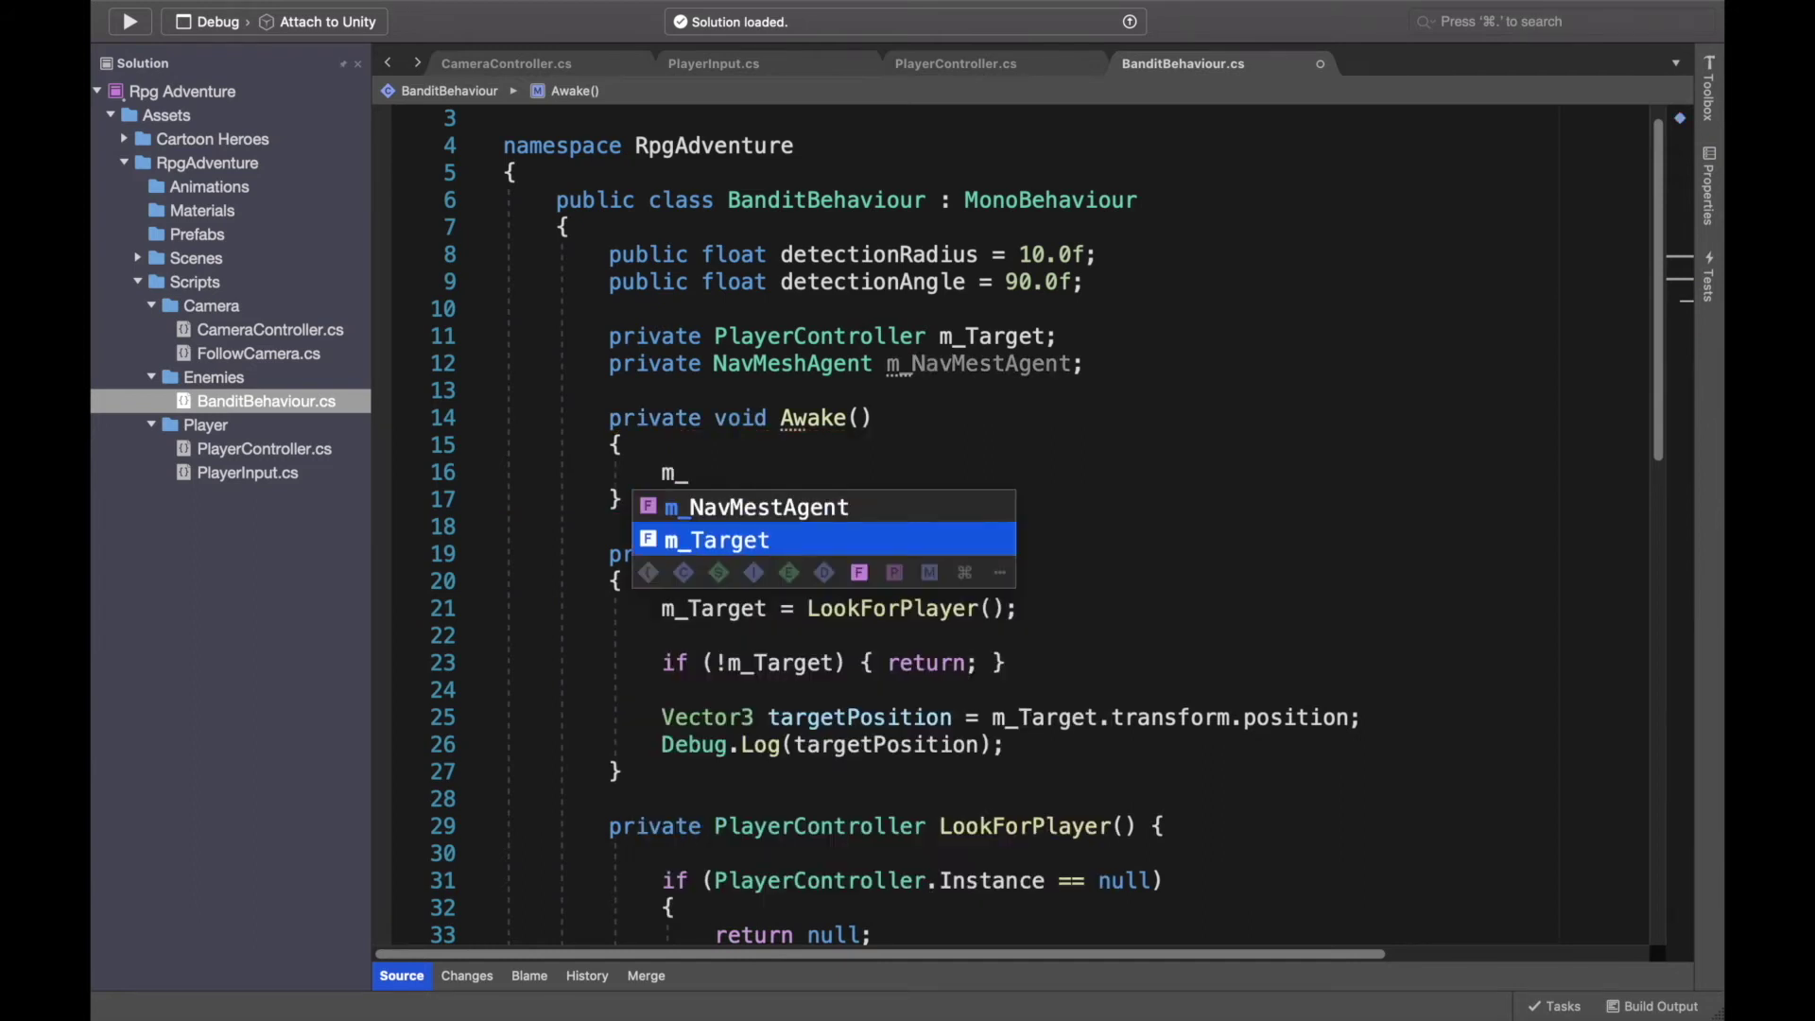
pyautogui.press('Down')
pyautogui.press('Return')
pyautogui.write('= Get')
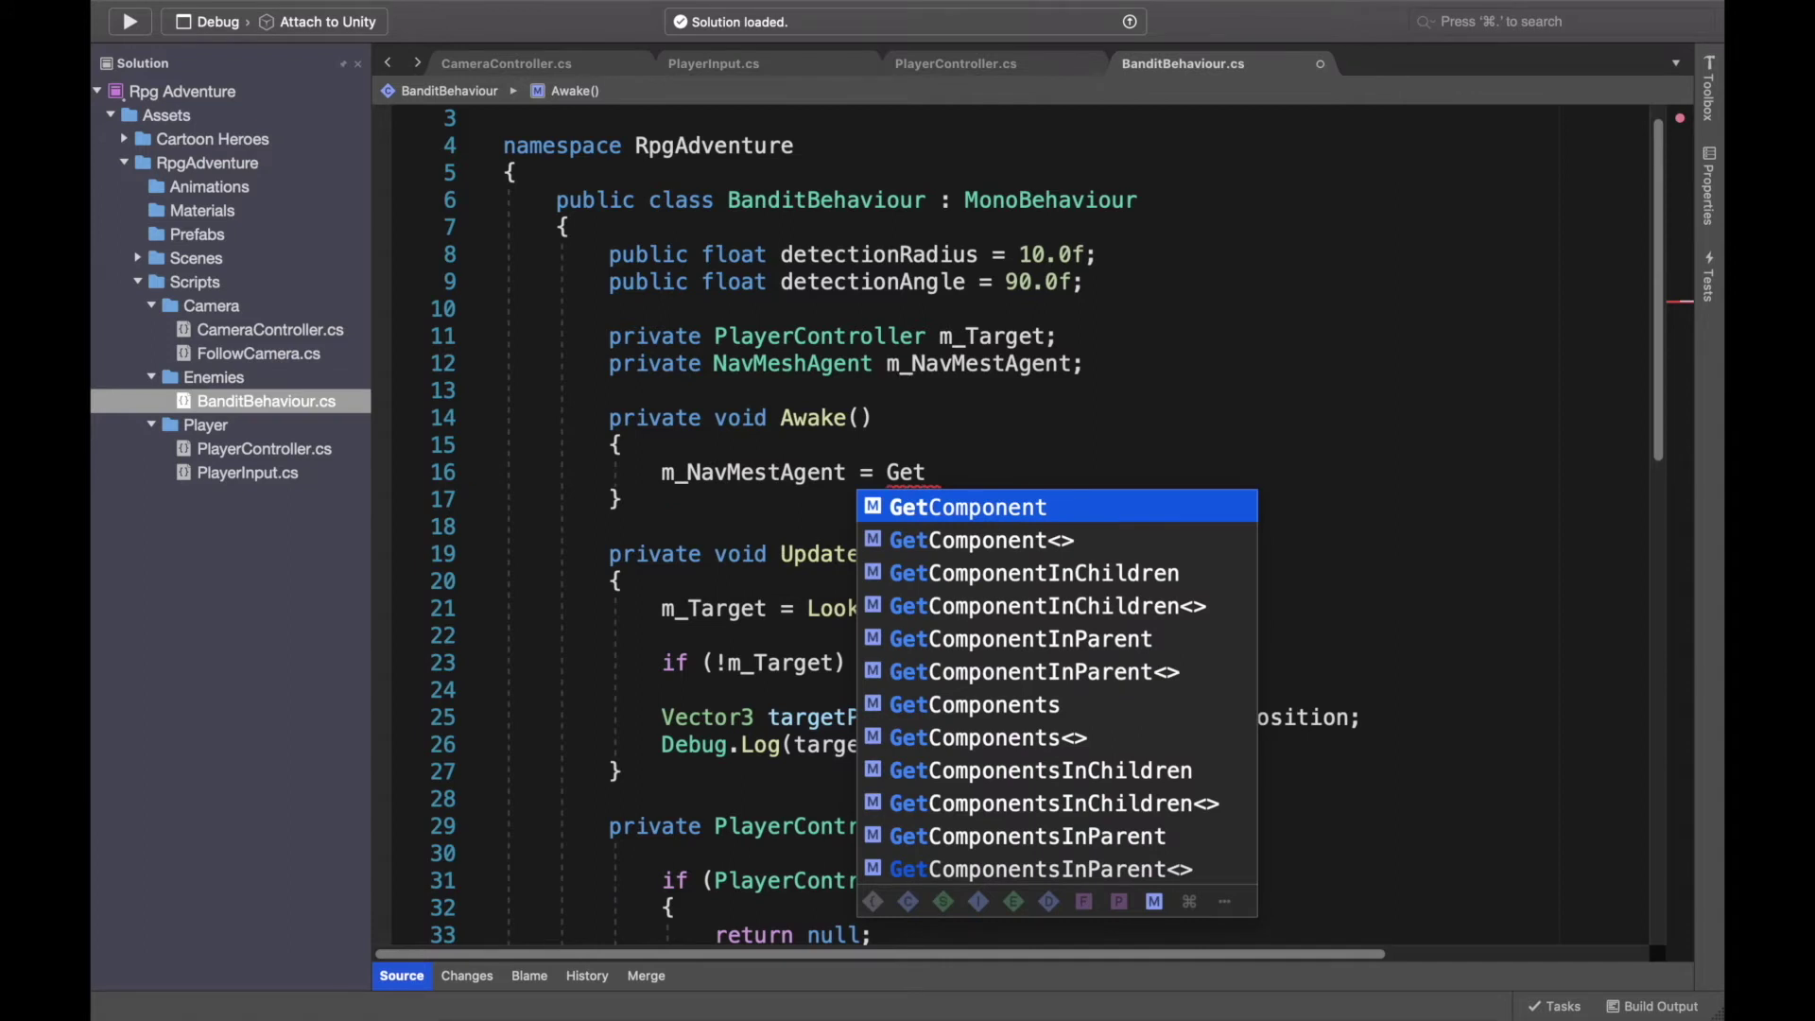
pyautogui.press('Return')
pyautogui.write('<Na>')
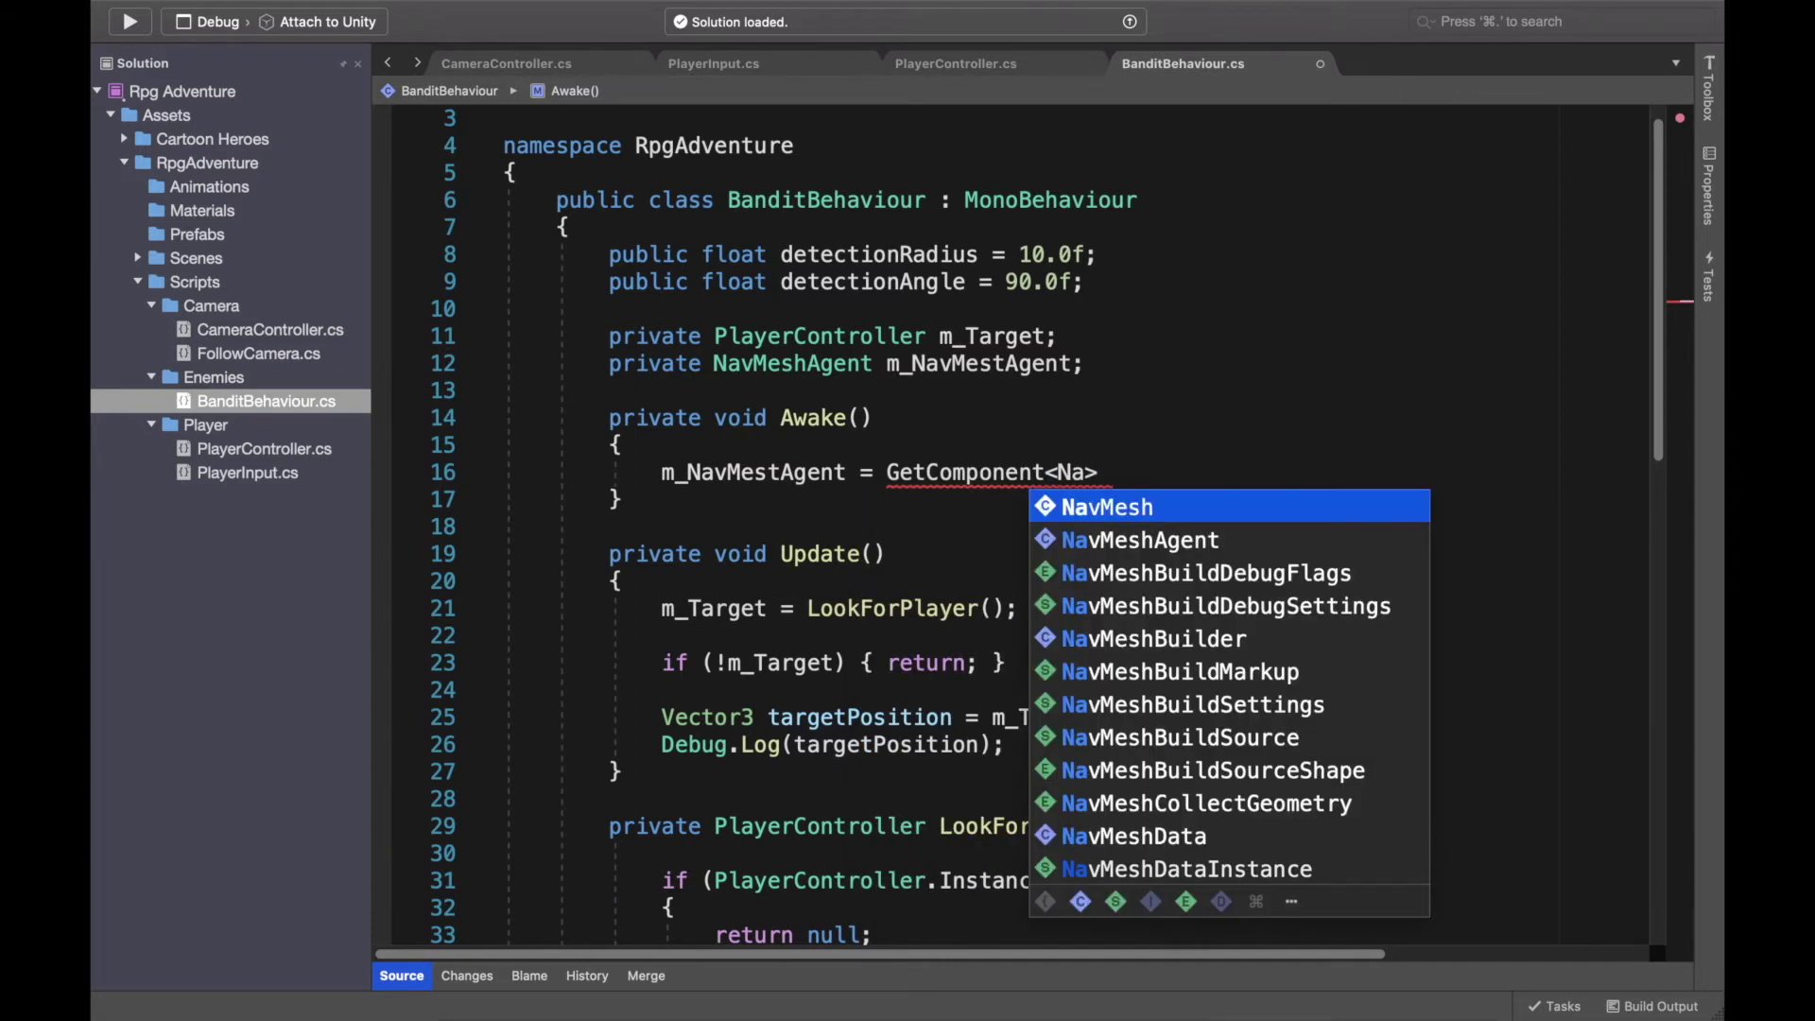
pyautogui.press('Down')
pyautogui.press('Return')
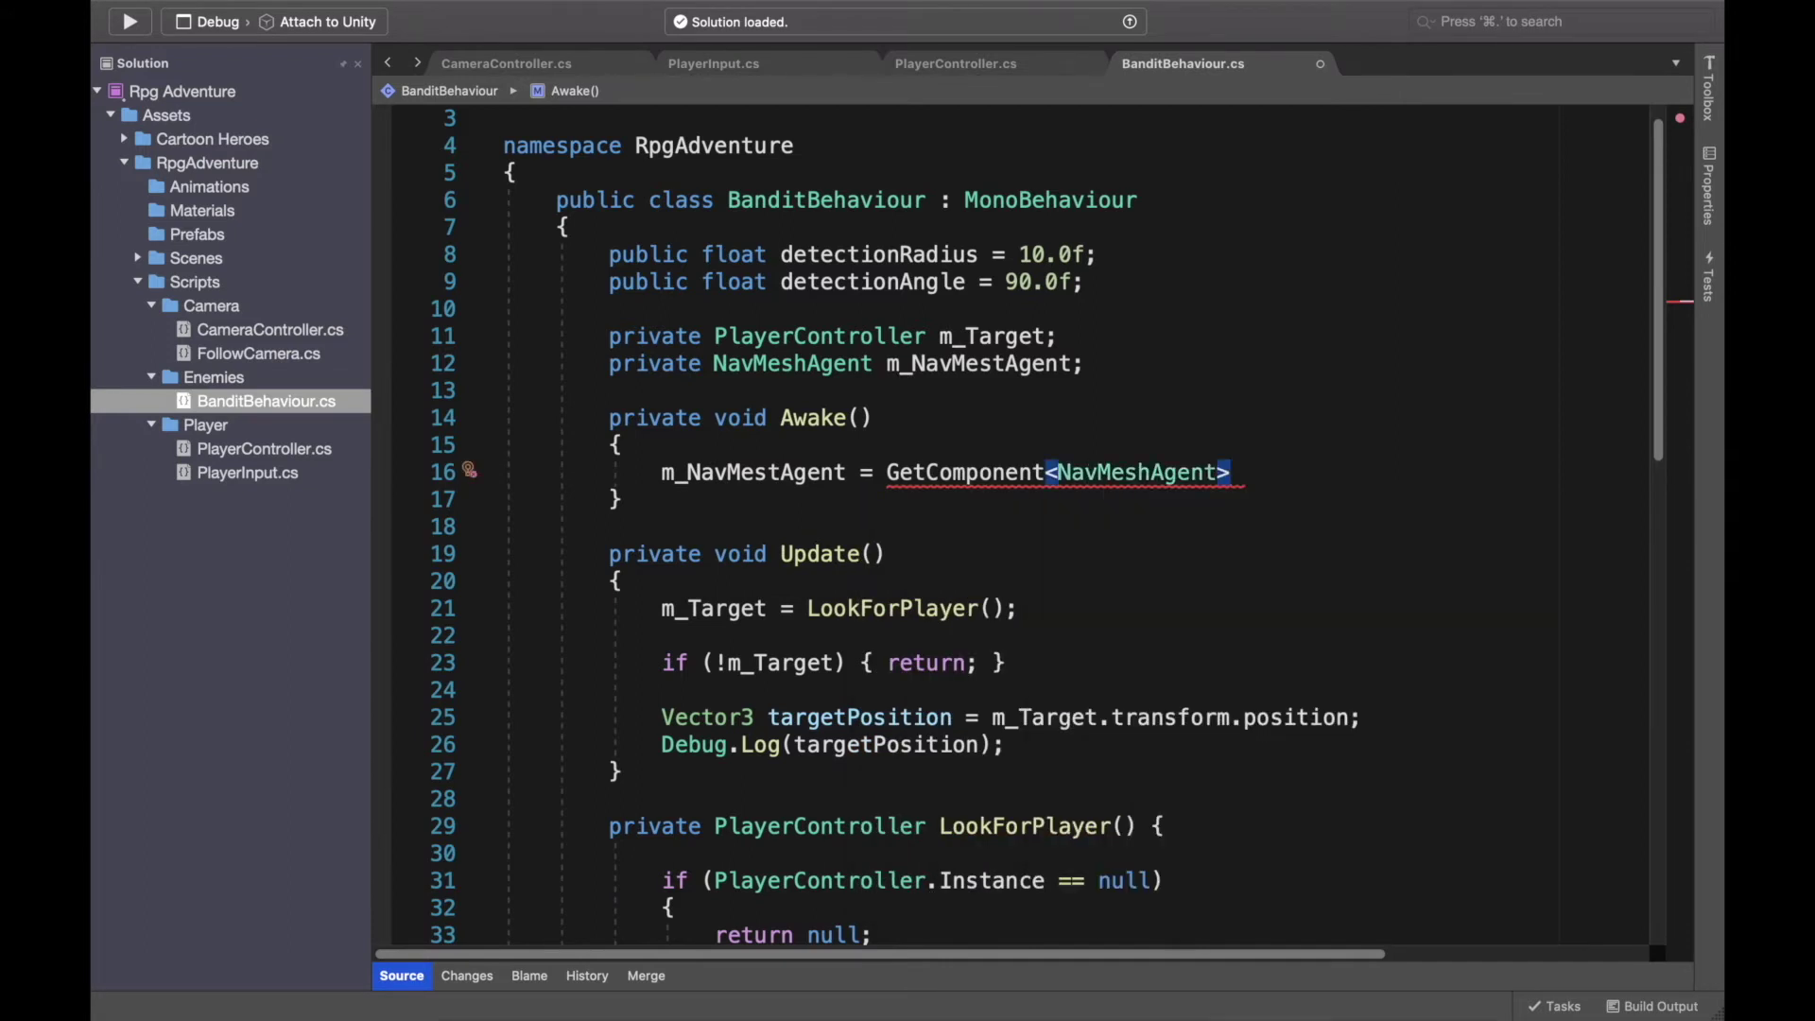
pyautogui.write('();')
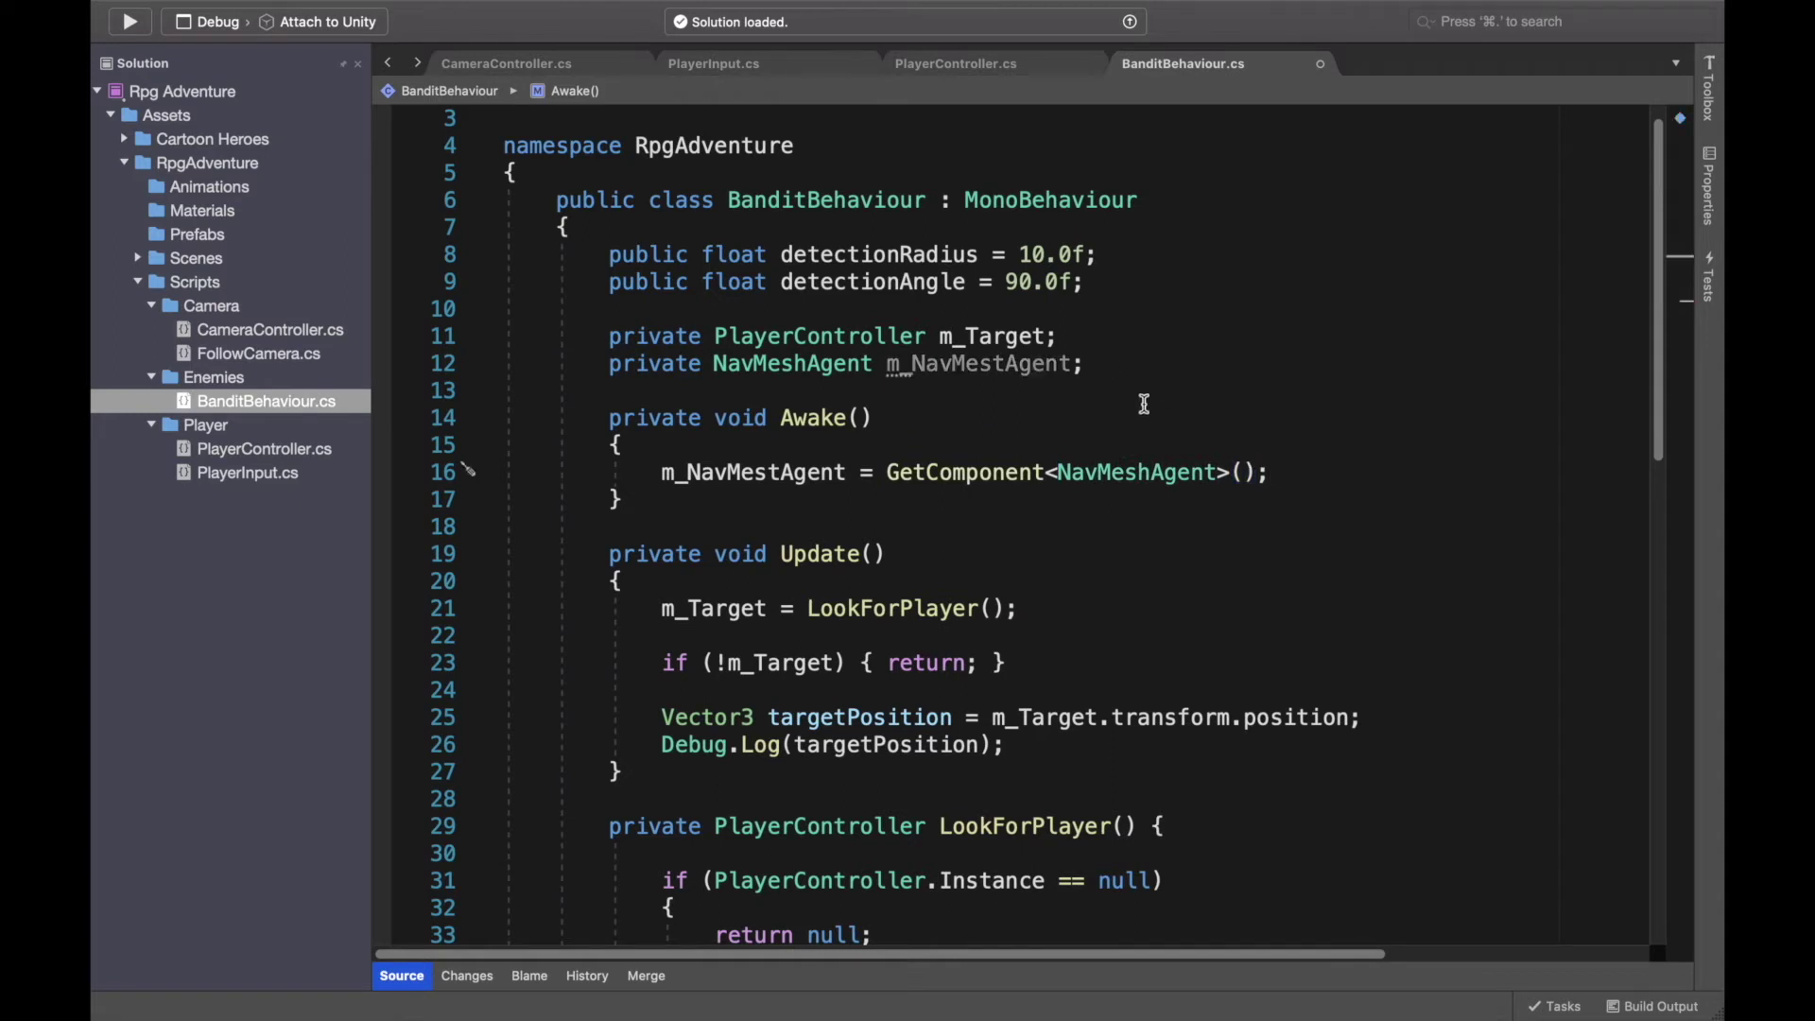
# Scroll to Update, check targetPosition usage, and place the caret after the Debug.Log line.
pyautogui.scroll(-3, 781, 389)
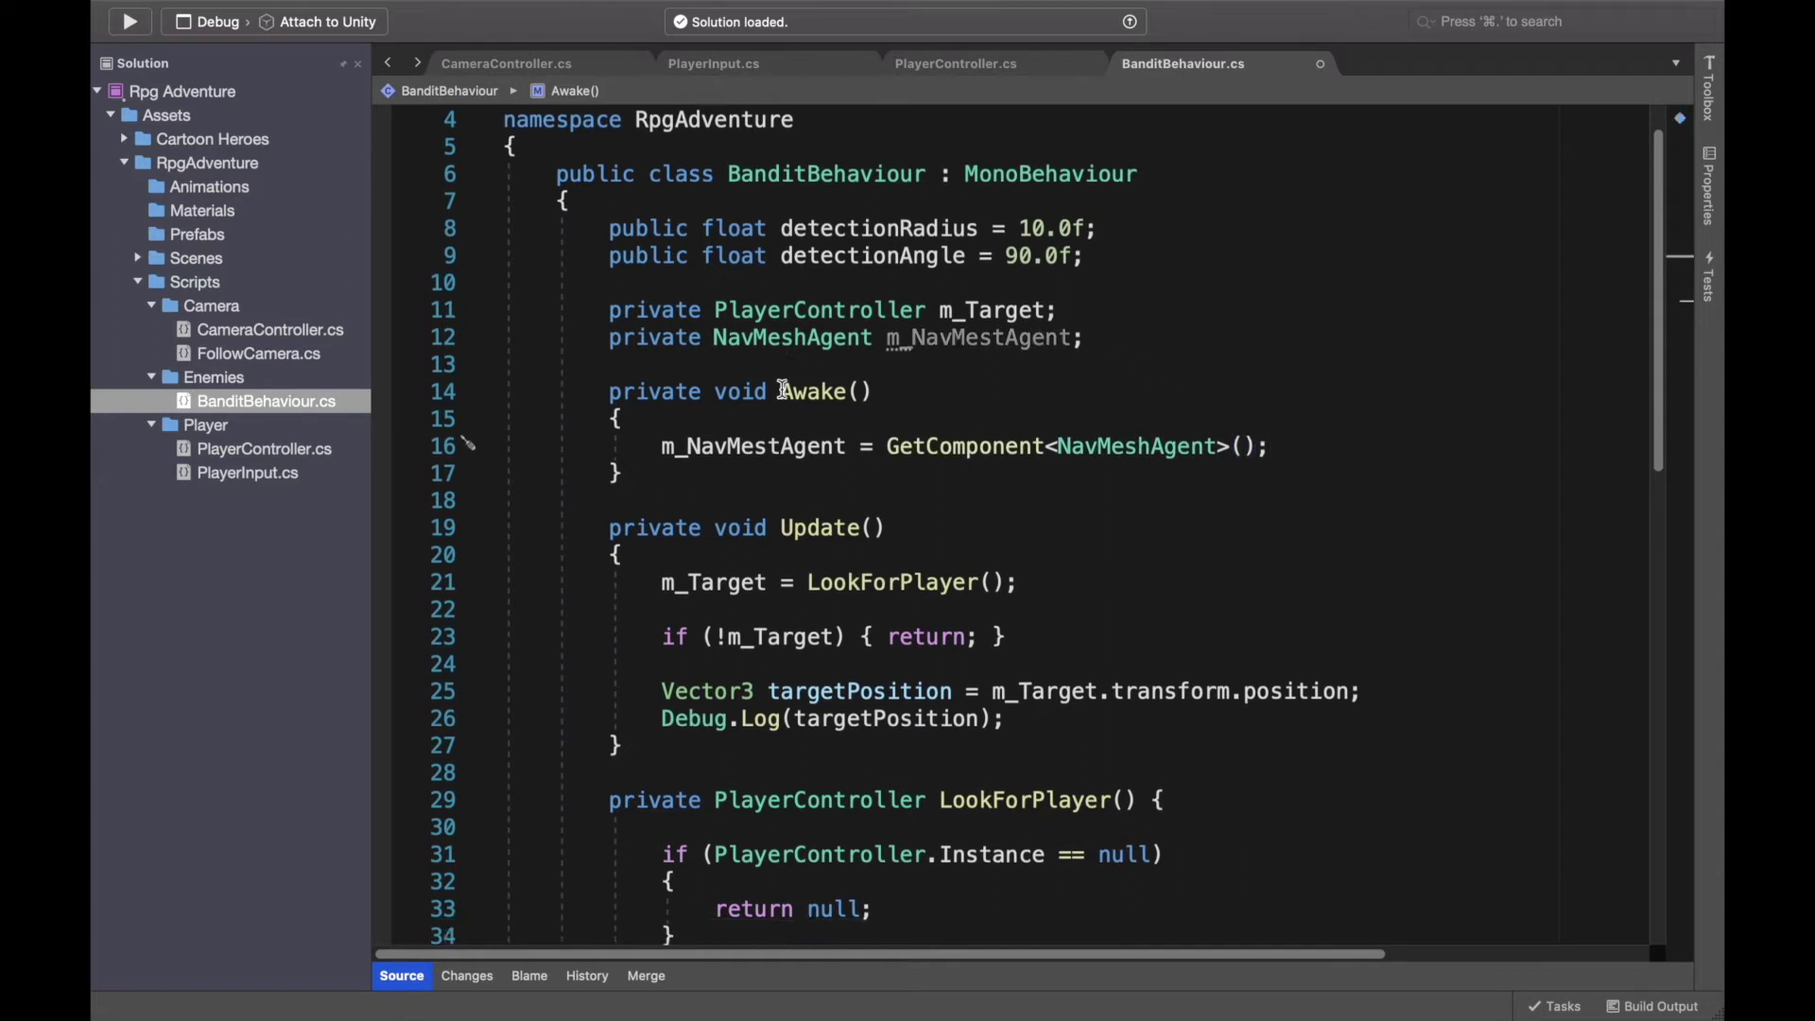
pyautogui.scroll(-4, 782, 377)
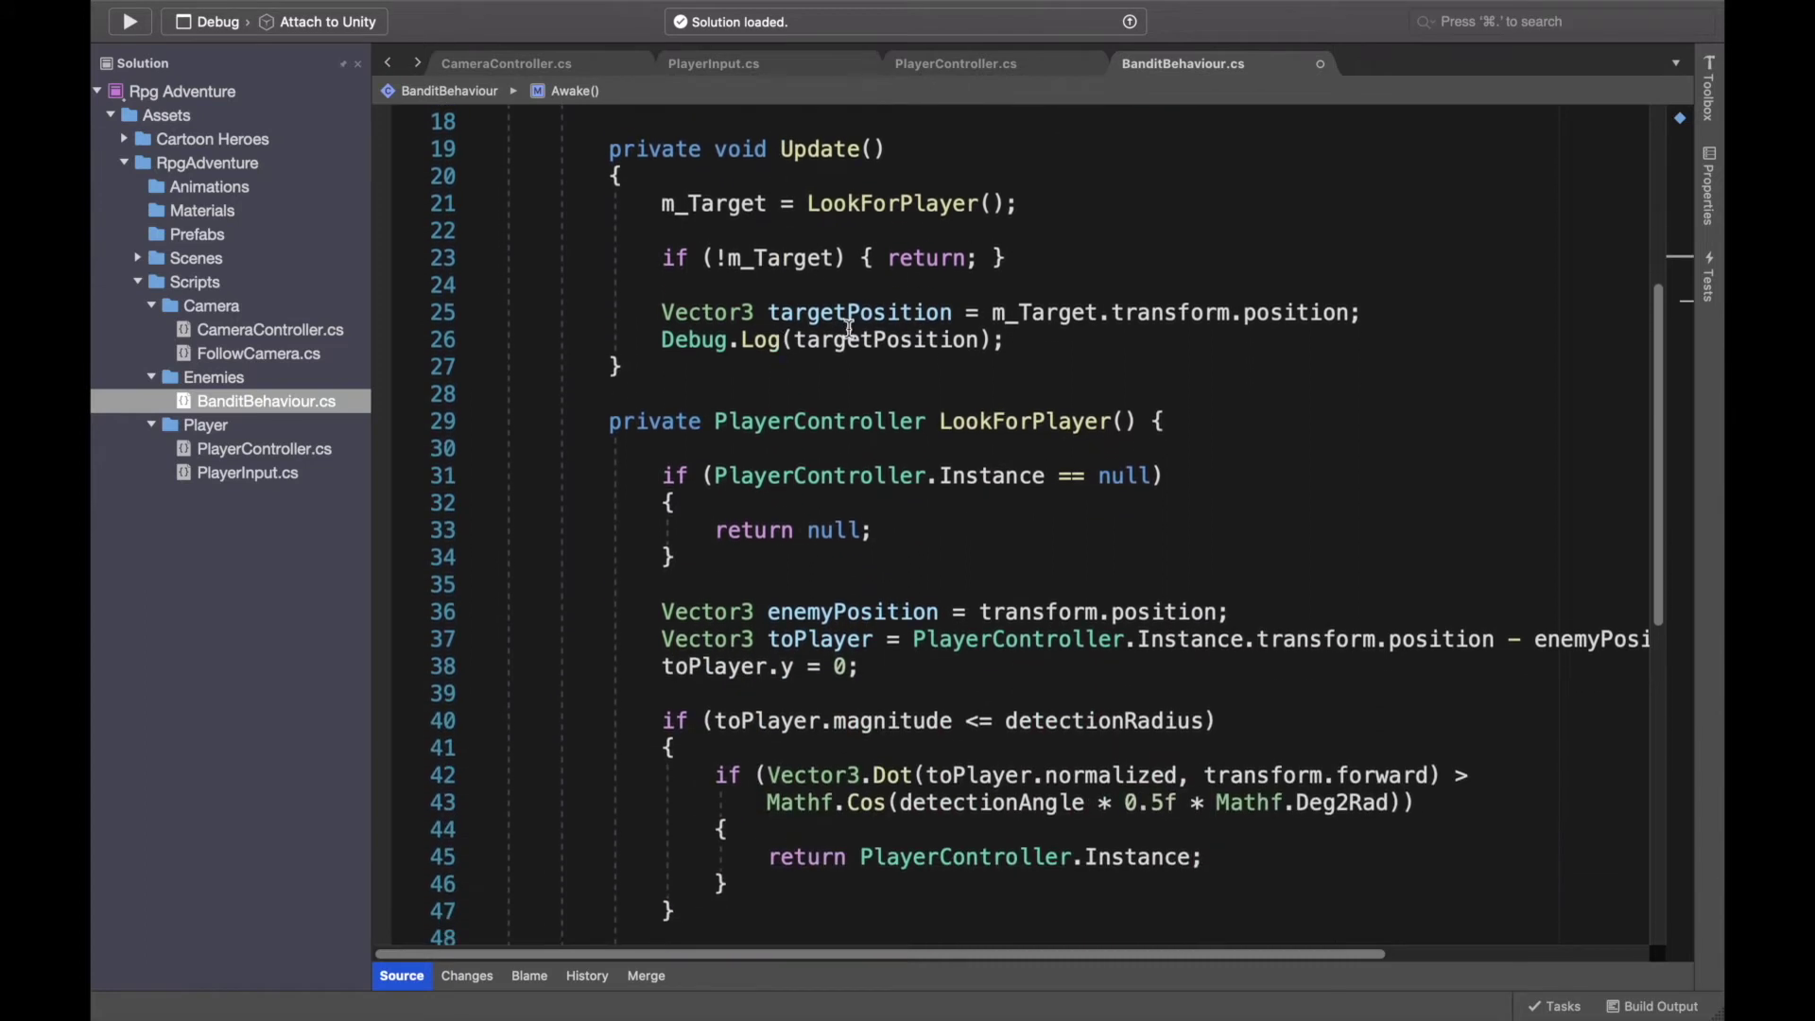
pyautogui.click(835, 314)
pyautogui.scroll(1, 838, 321)
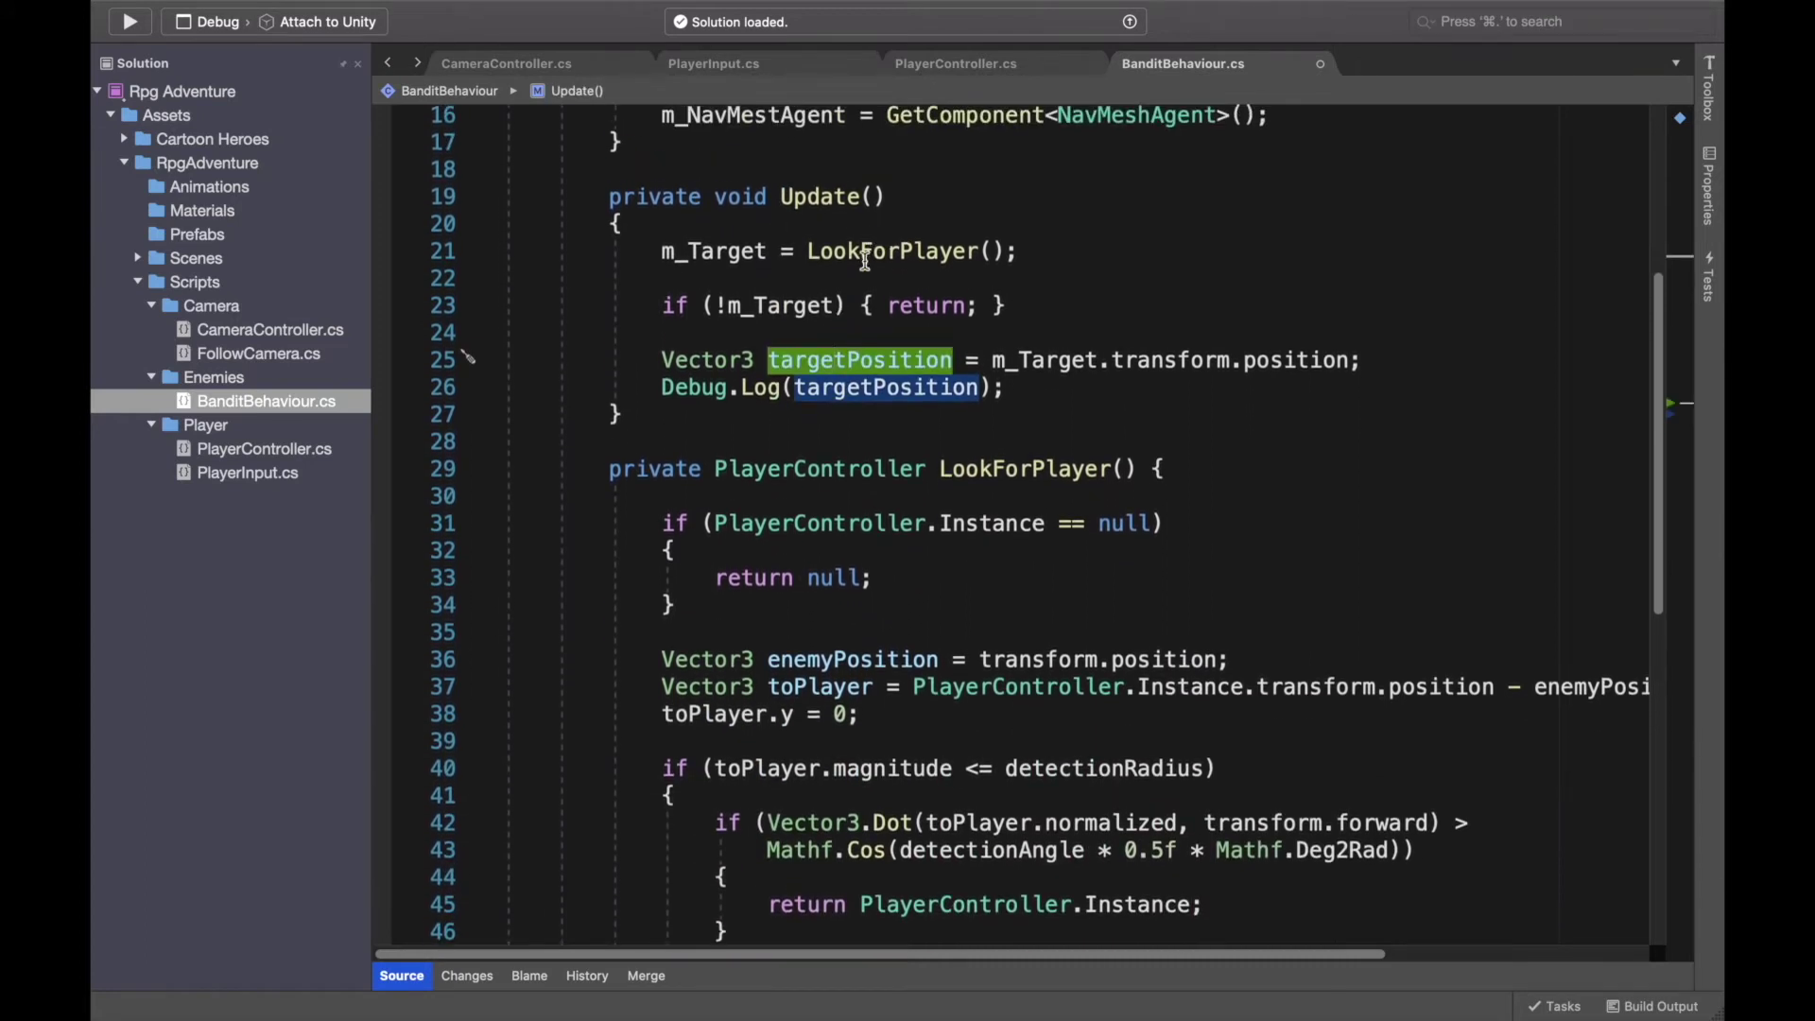
pyautogui.click(1030, 388)
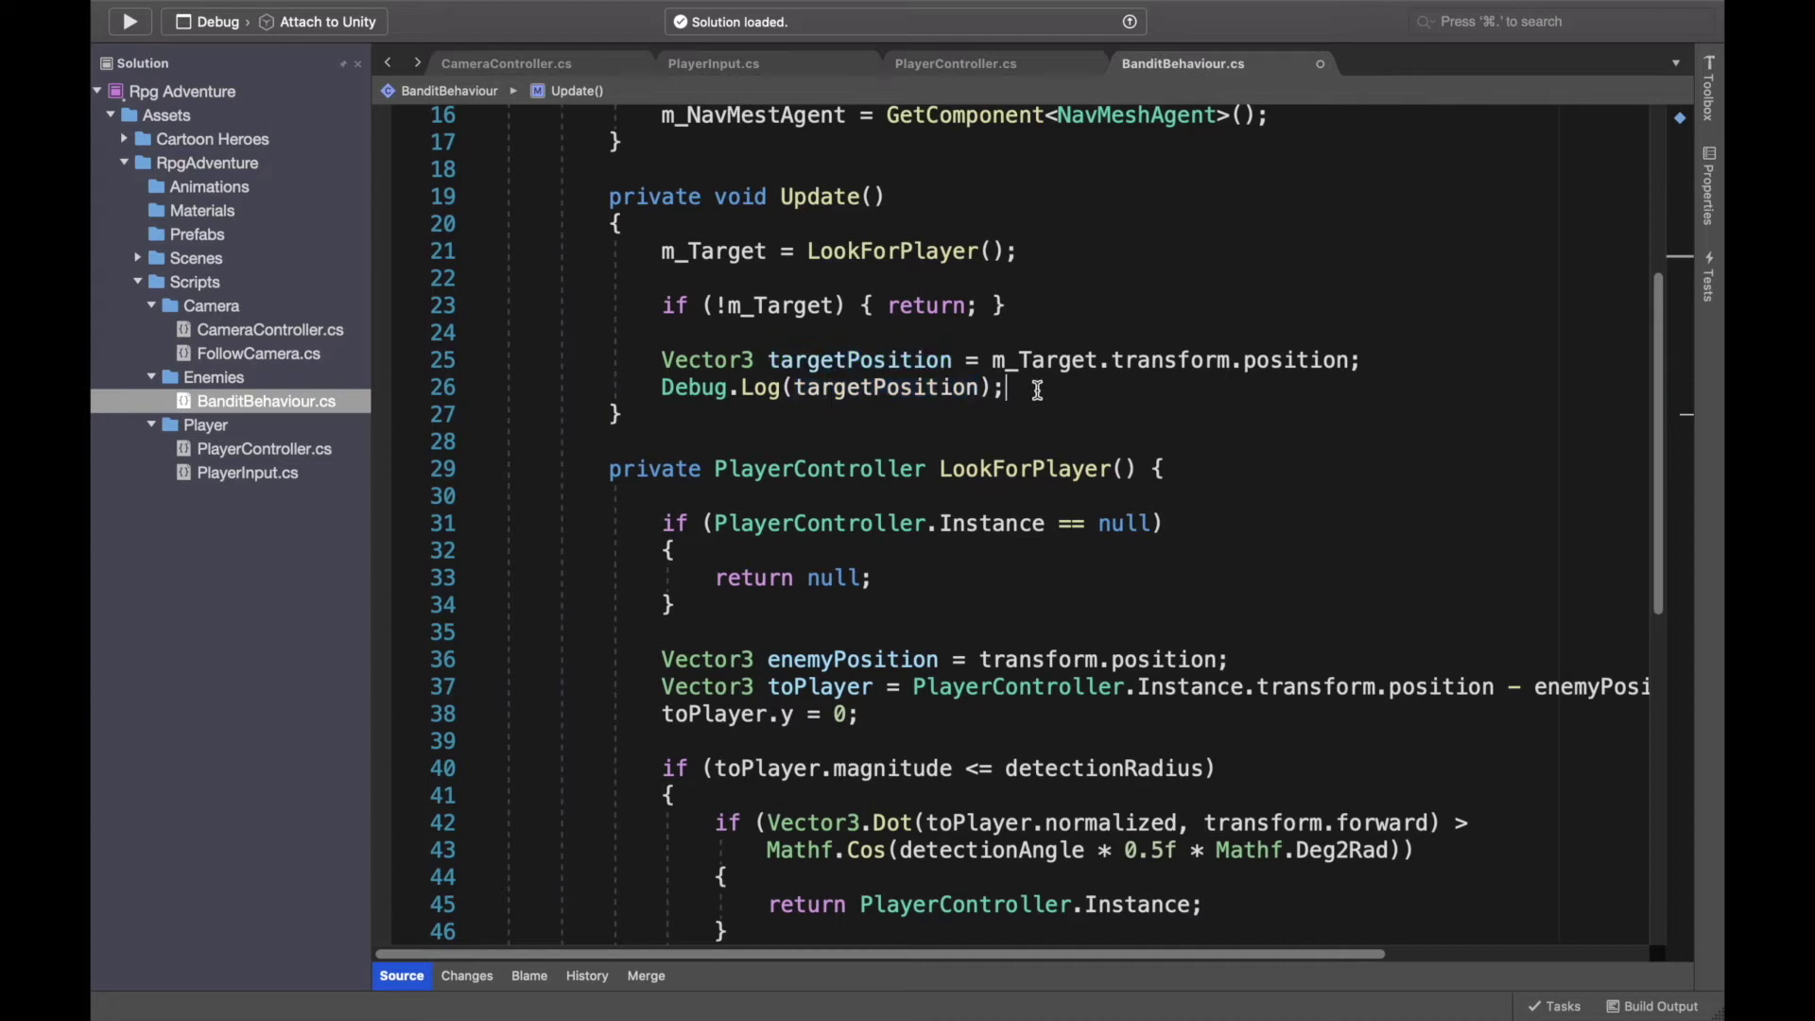
pyautogui.moveTo(849, 370)
# Replace the Debug.Log line with 'm_NavMestAgent.SetDestination();' via autocomplete.
pyautogui.hotkey('shift', 'Home')
pyautogui.press('BackSpace')
pyautogui.press('Return')
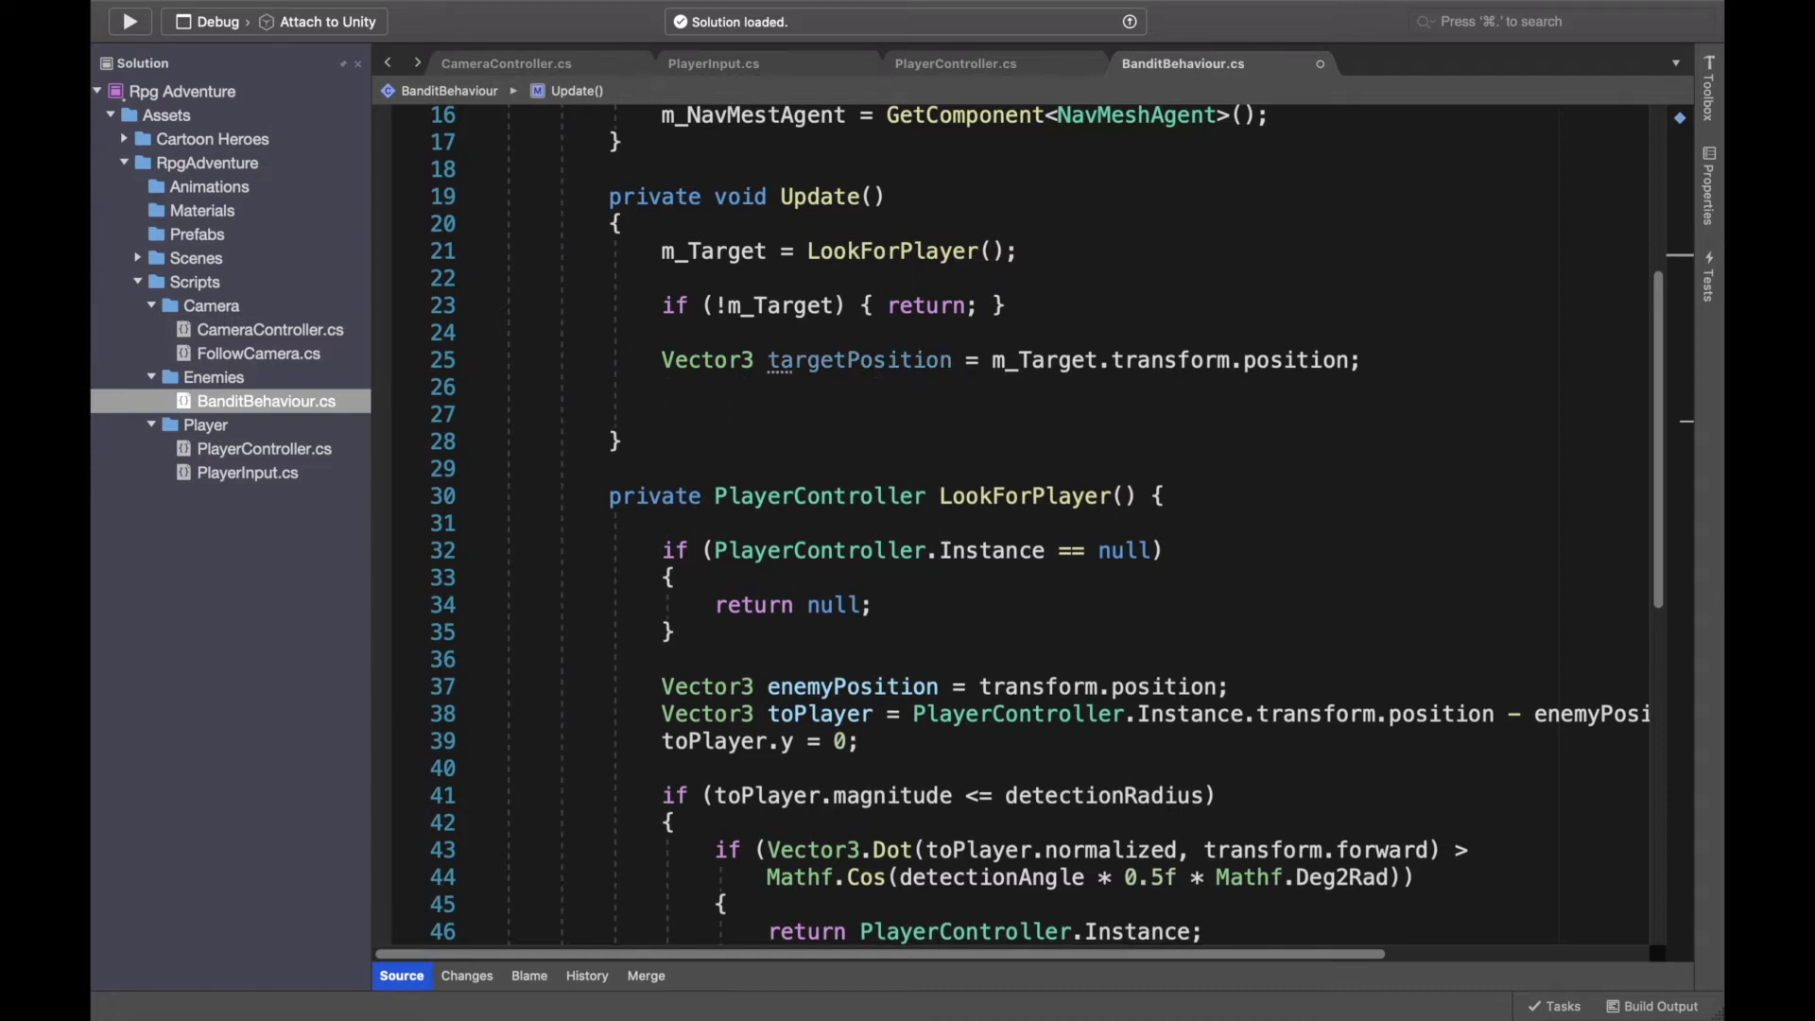
pyautogui.write('m_')
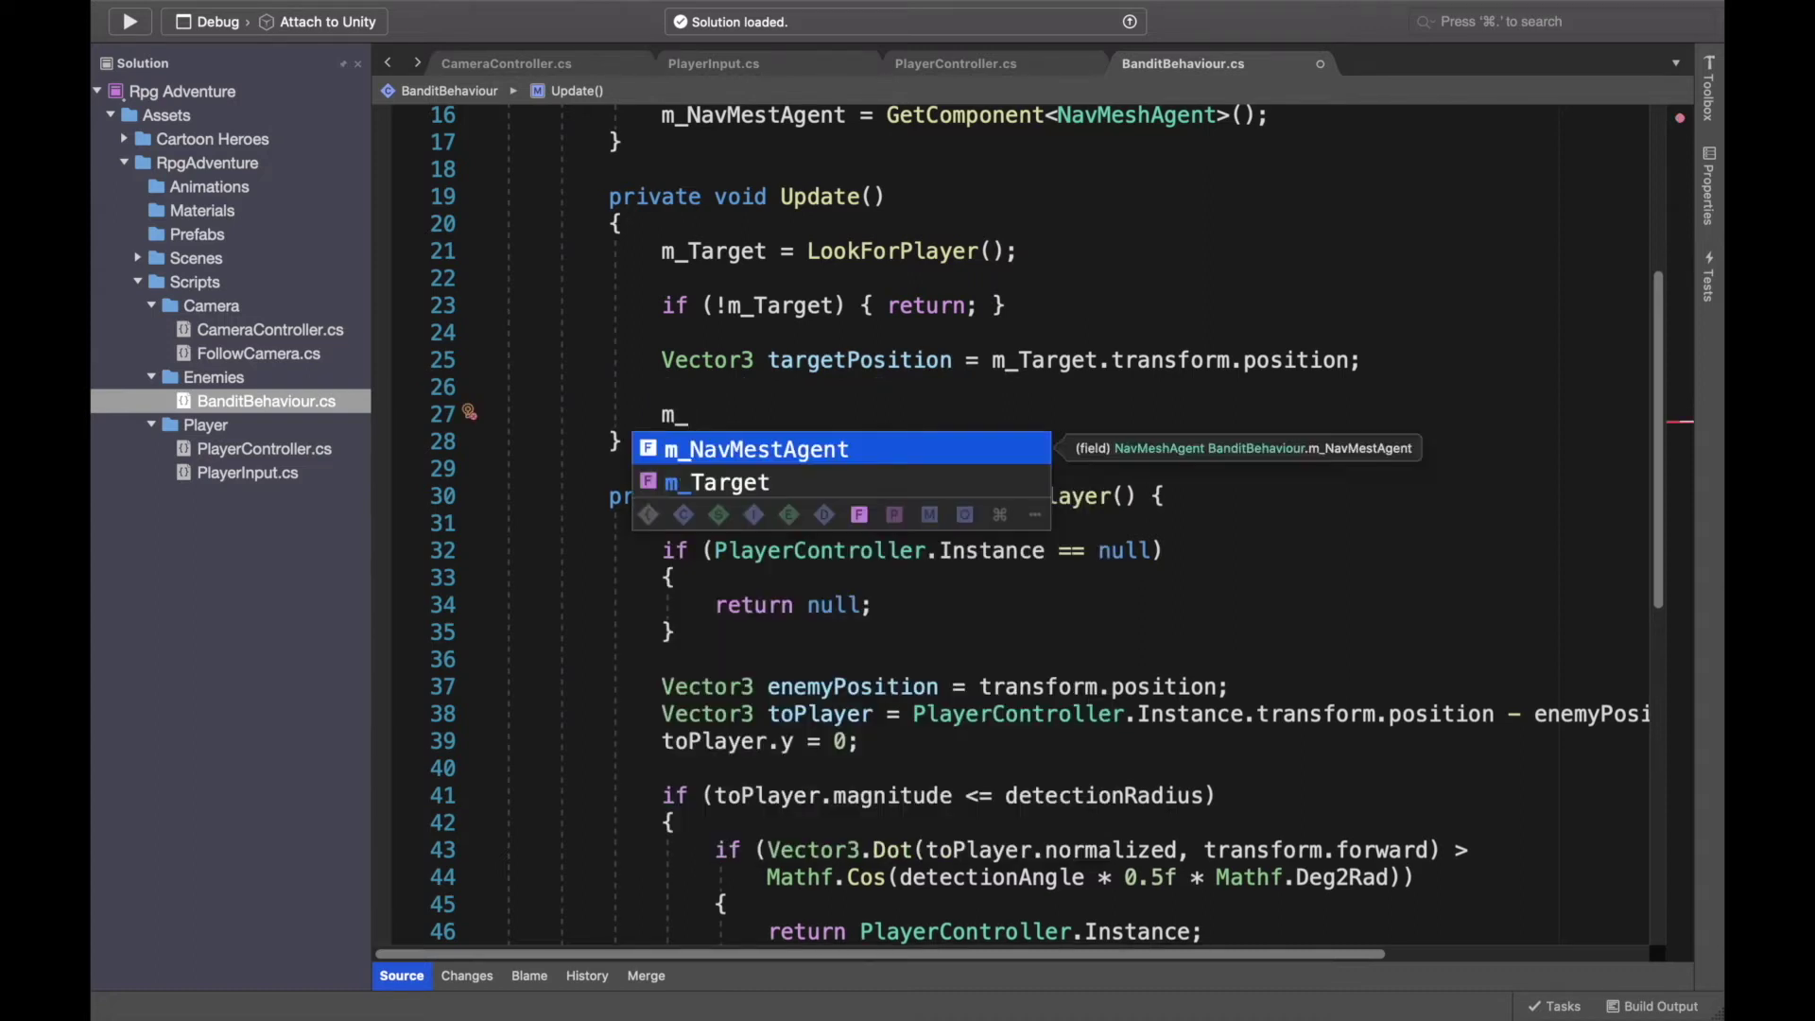
pyautogui.press('Return')
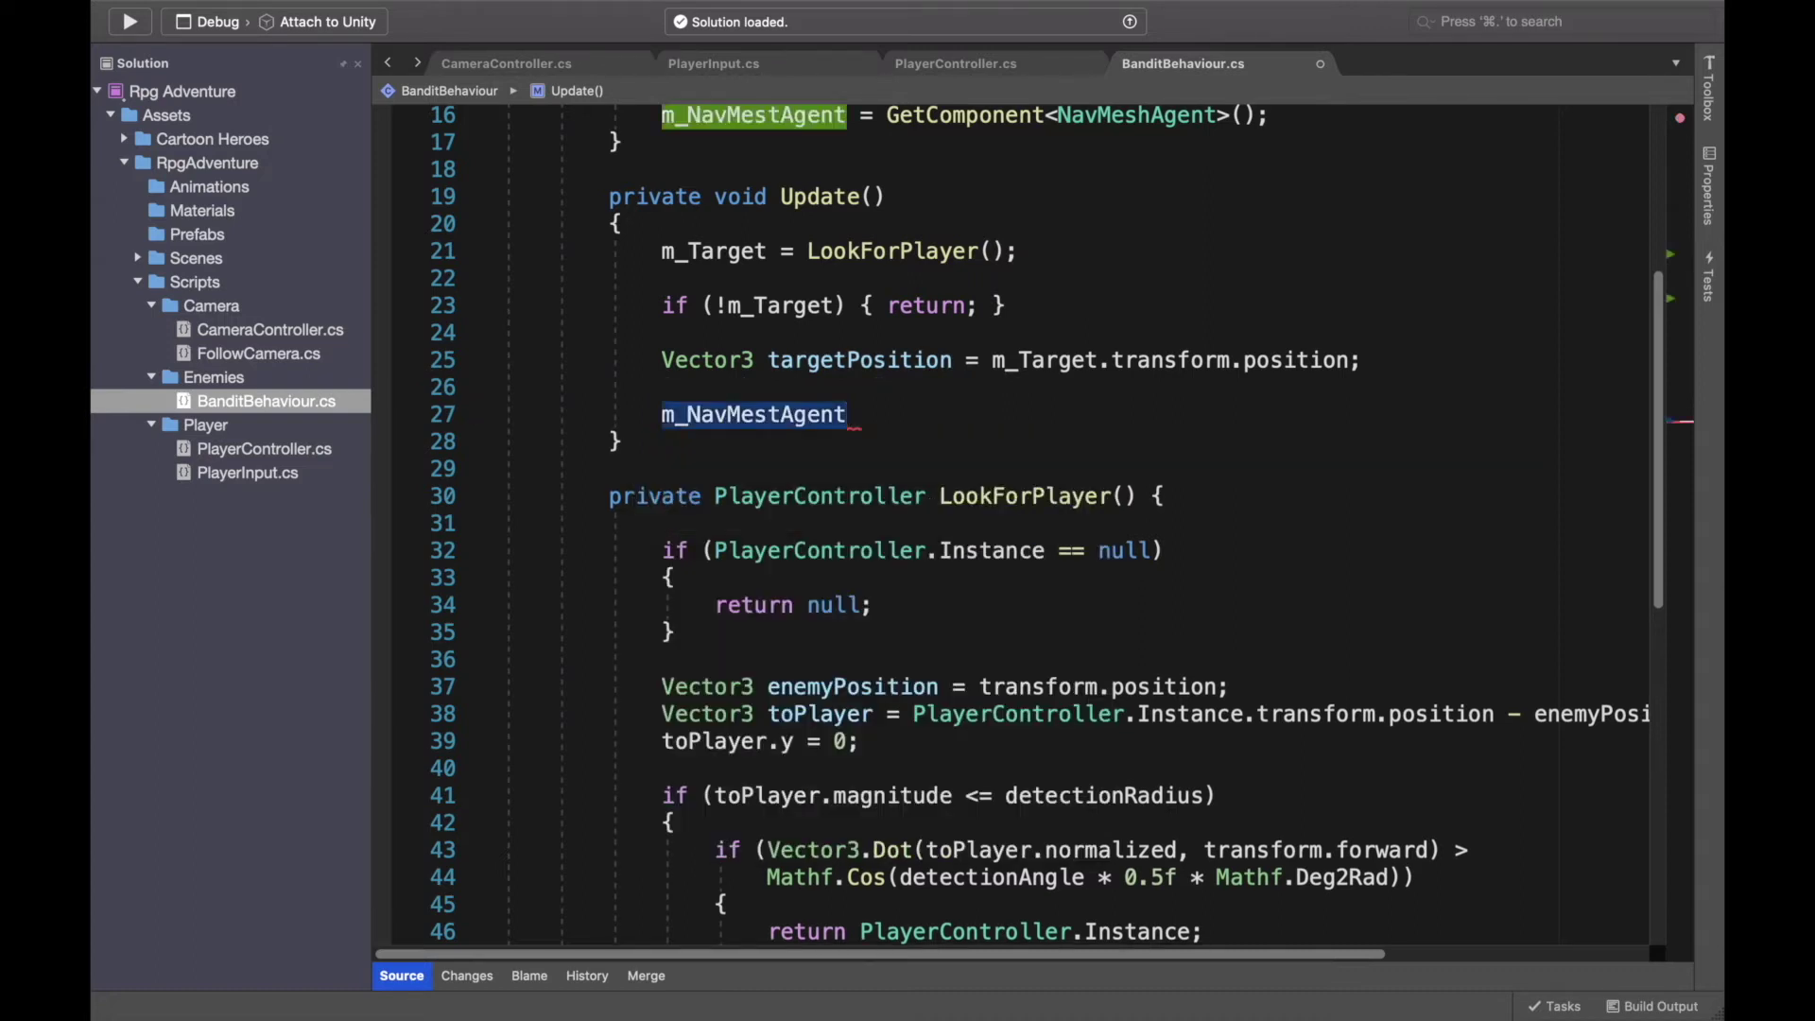
pyautogui.write('.Set')
pyautogui.press('Down')
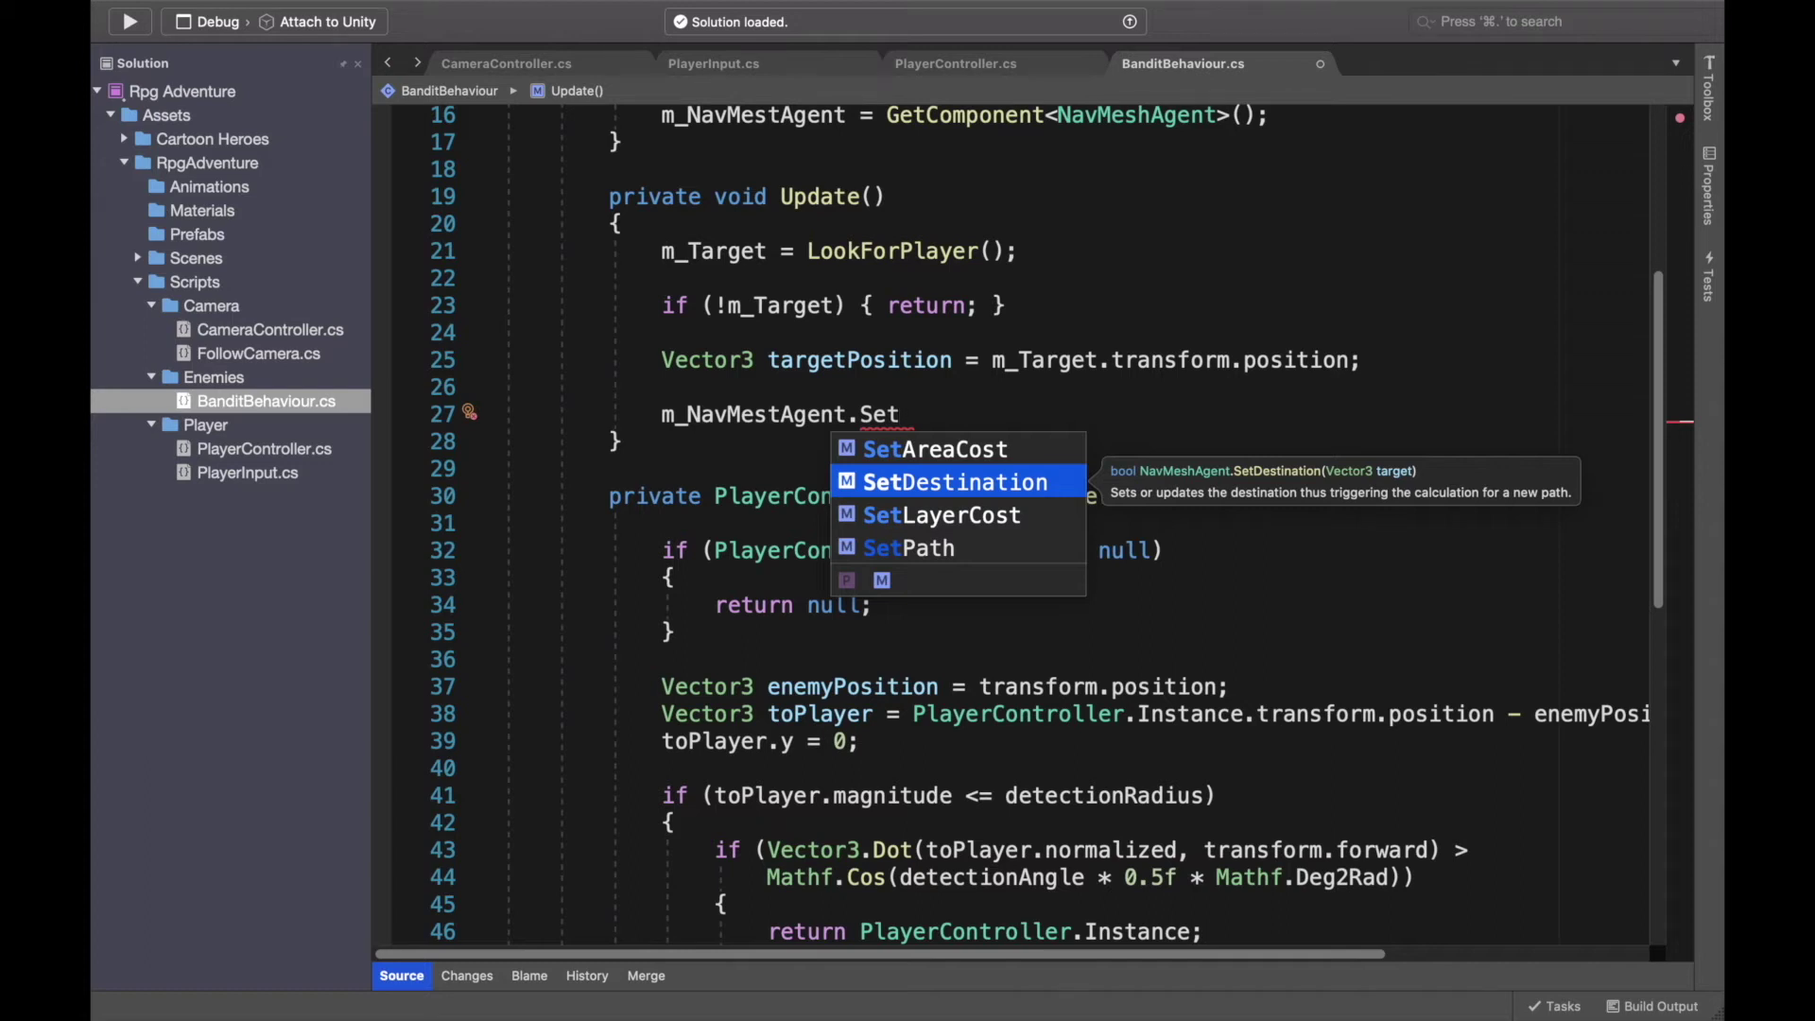
pyautogui.press('Return')
pyautogui.write("();'")
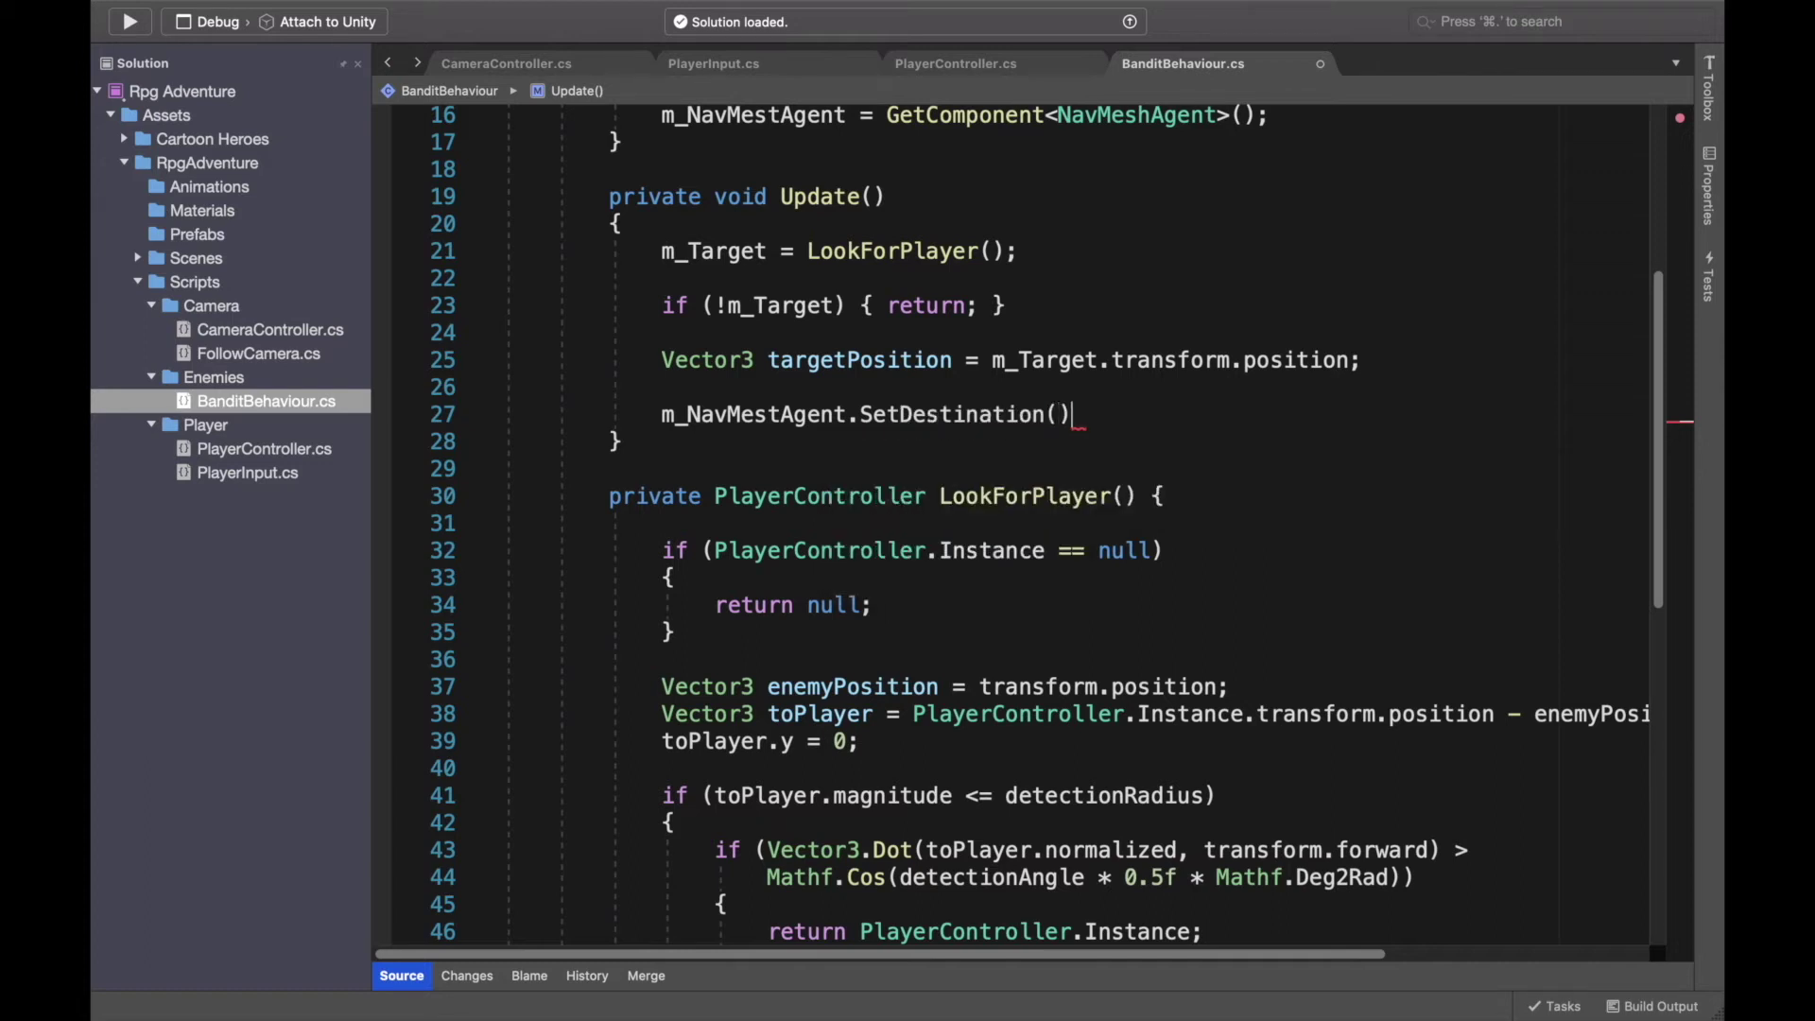
pyautogui.press('BackSpace')
pyautogui.press('BackSpace')
pyautogui.write(';')
# Copy targetPosition and paste it as SetDestination's argument.
pyautogui.doubleClick(847, 360)
pyautogui.press('super+c')
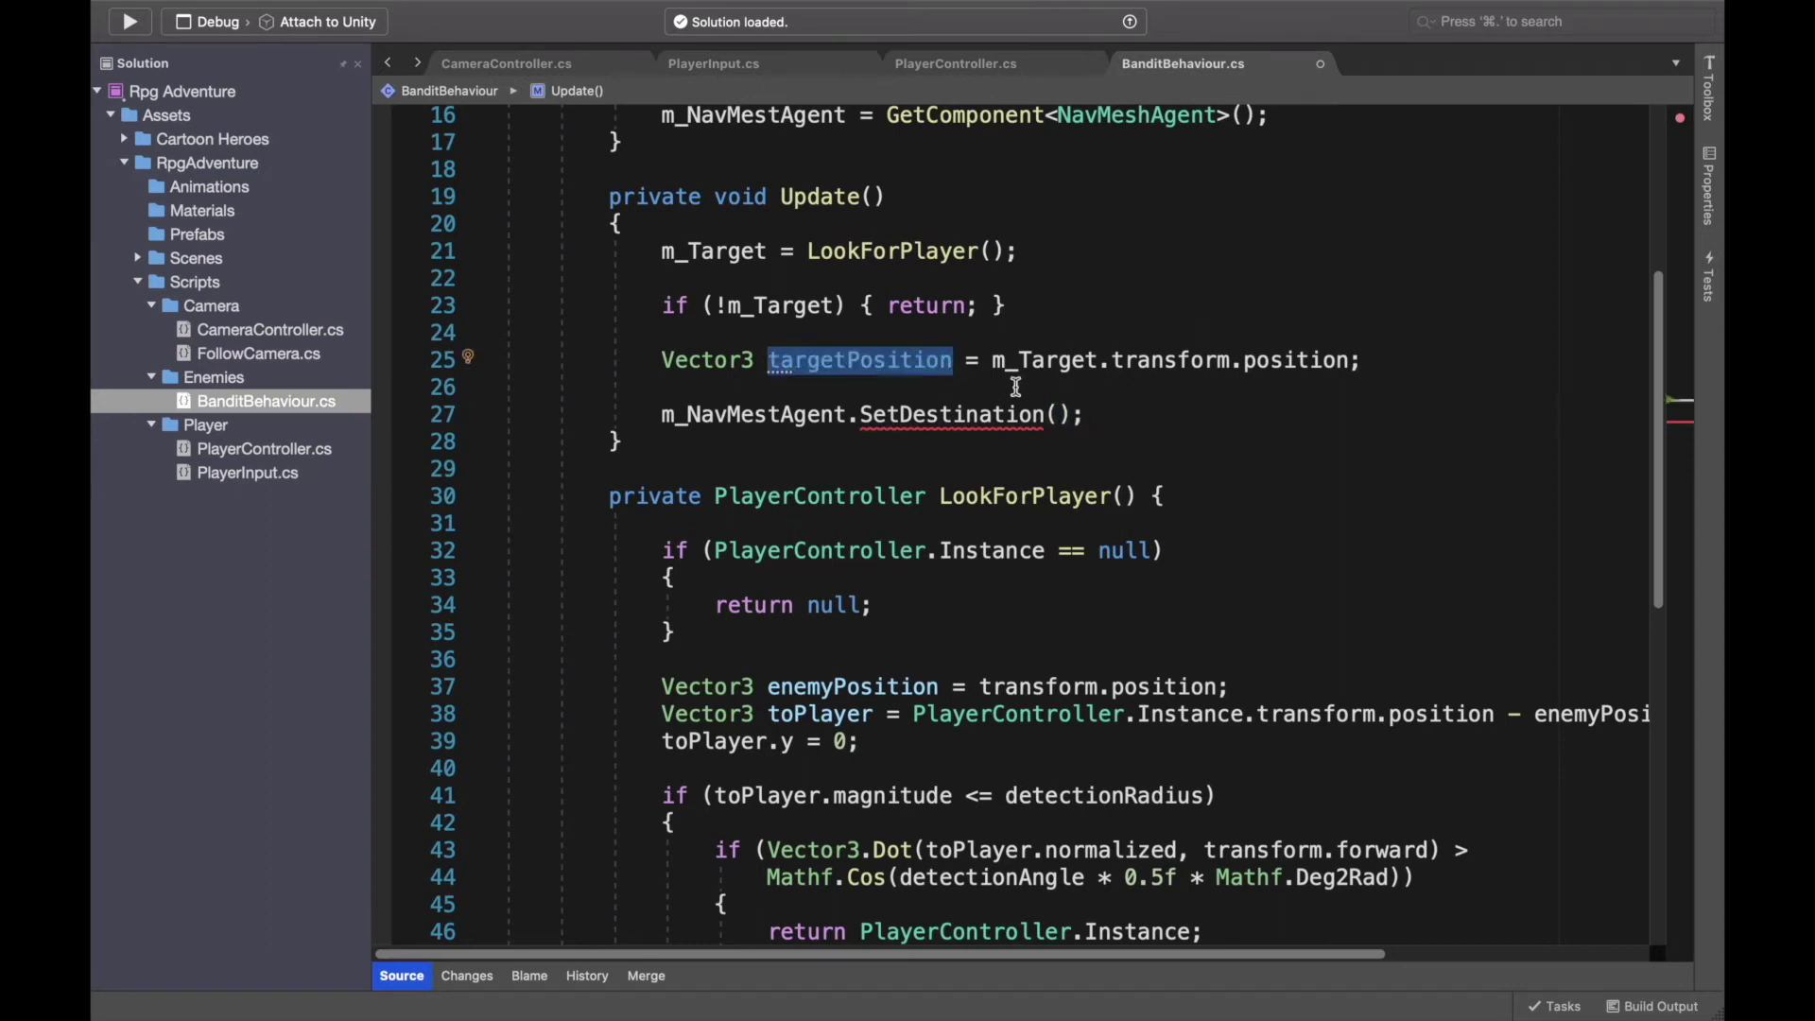
pyautogui.click(1057, 414)
pyautogui.press('super+v')
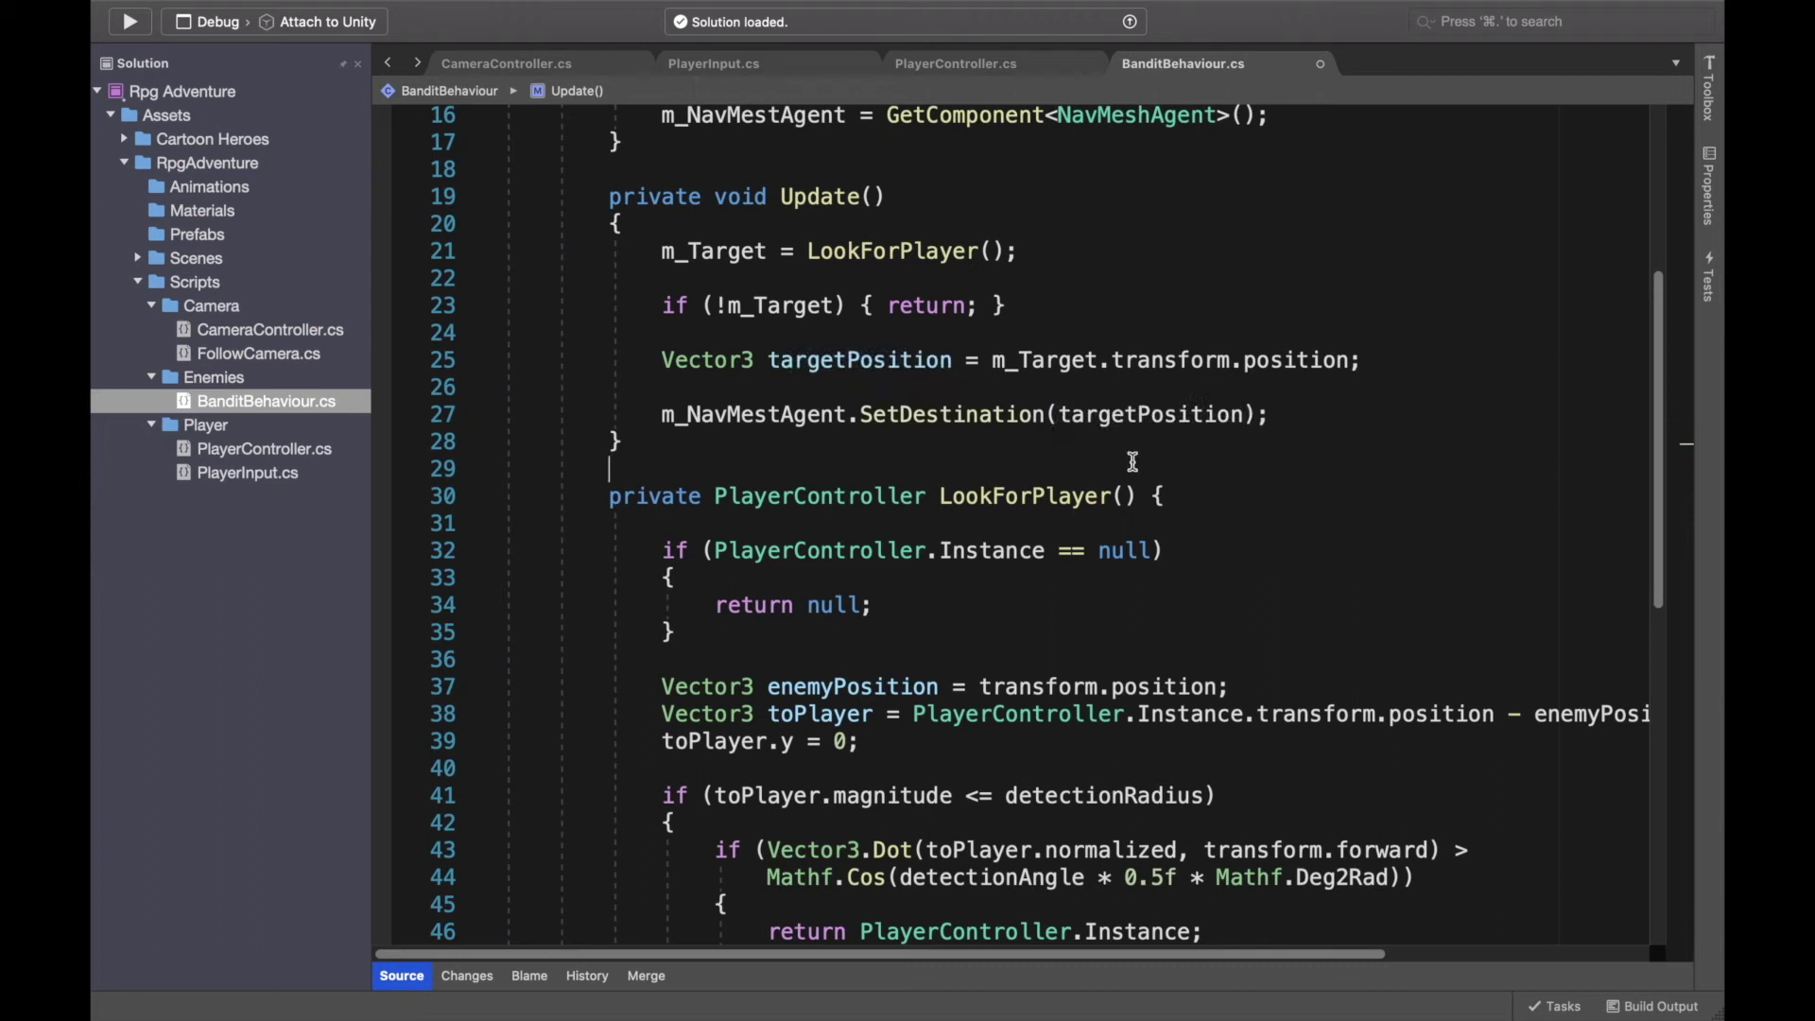
# Delete the blank line between the statements, check Update's braces, and return to Unity.
pyautogui.click(743, 383)
pyautogui.hotkey('shift', 'Home')
pyautogui.press('BackSpace')
pyautogui.press('BackSpace')
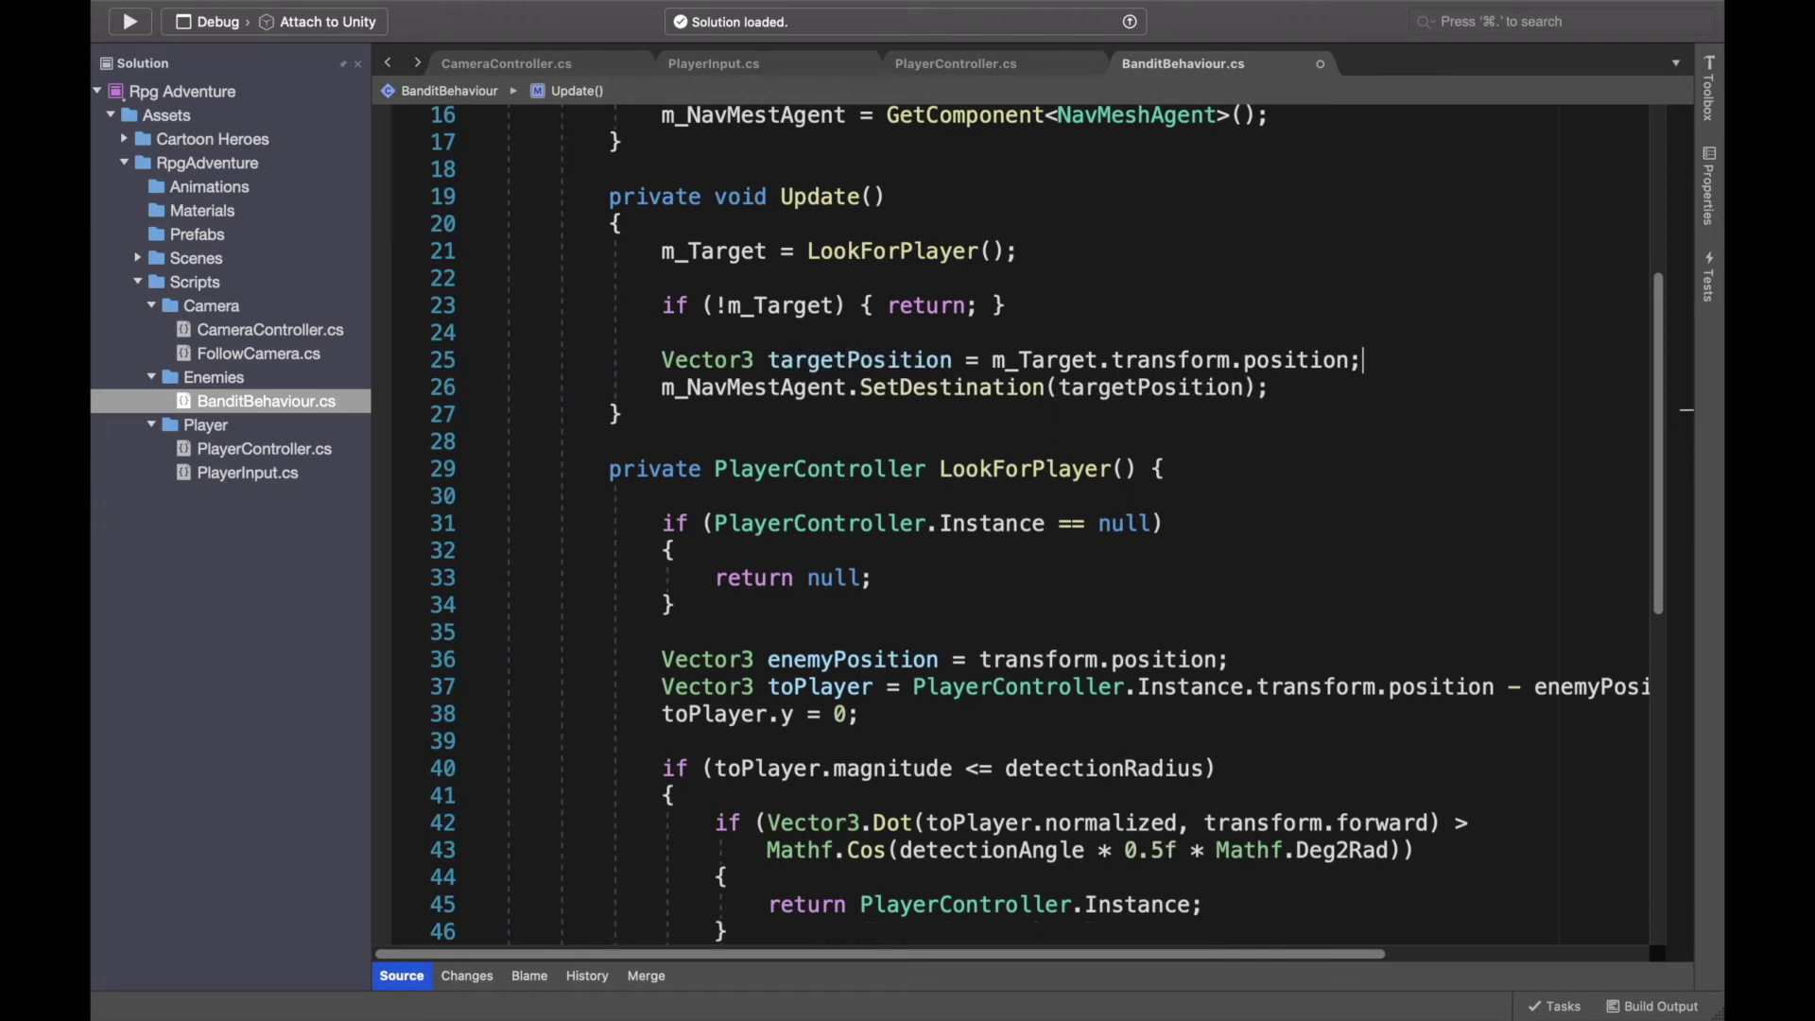
pyautogui.click(1172, 467)
pyautogui.click(1239, 441)
pyautogui.moveTo(1305, 388); pyautogui.dragTo(659, 386)
pyautogui.click(1355, 422)
pyautogui.moveTo(1213, 1016)
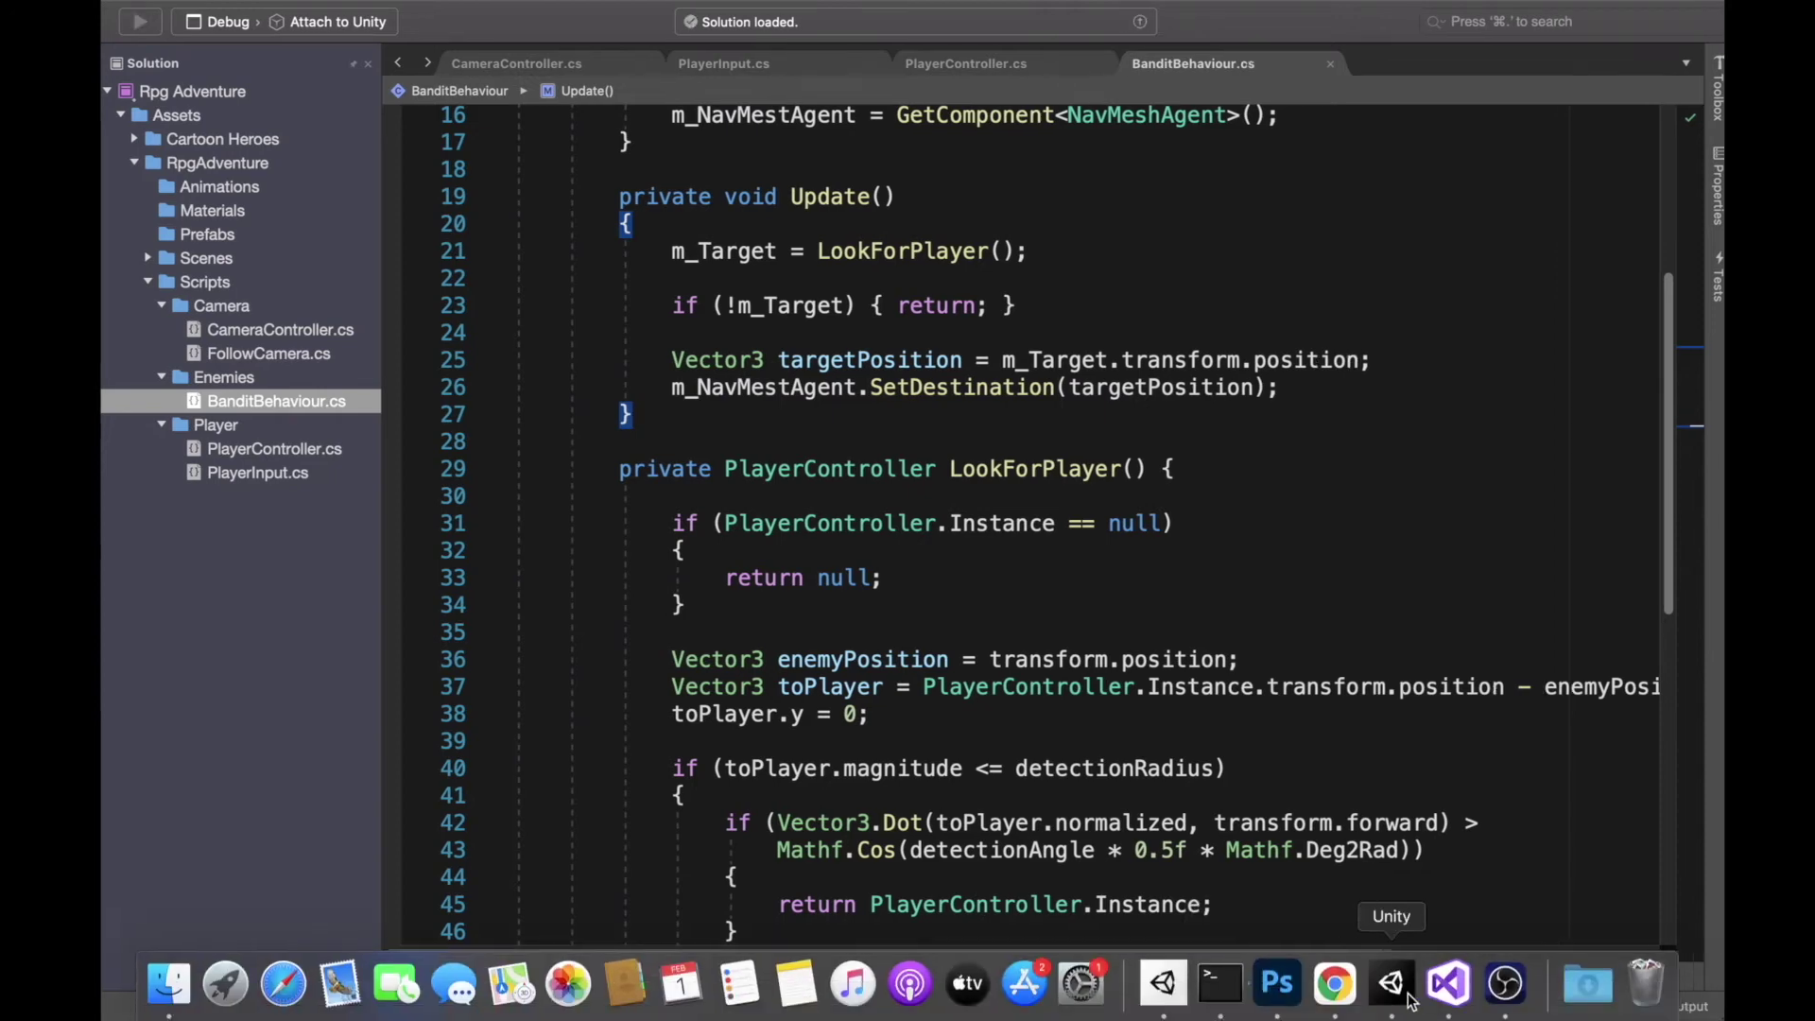
pyautogui.click(1408, 999)
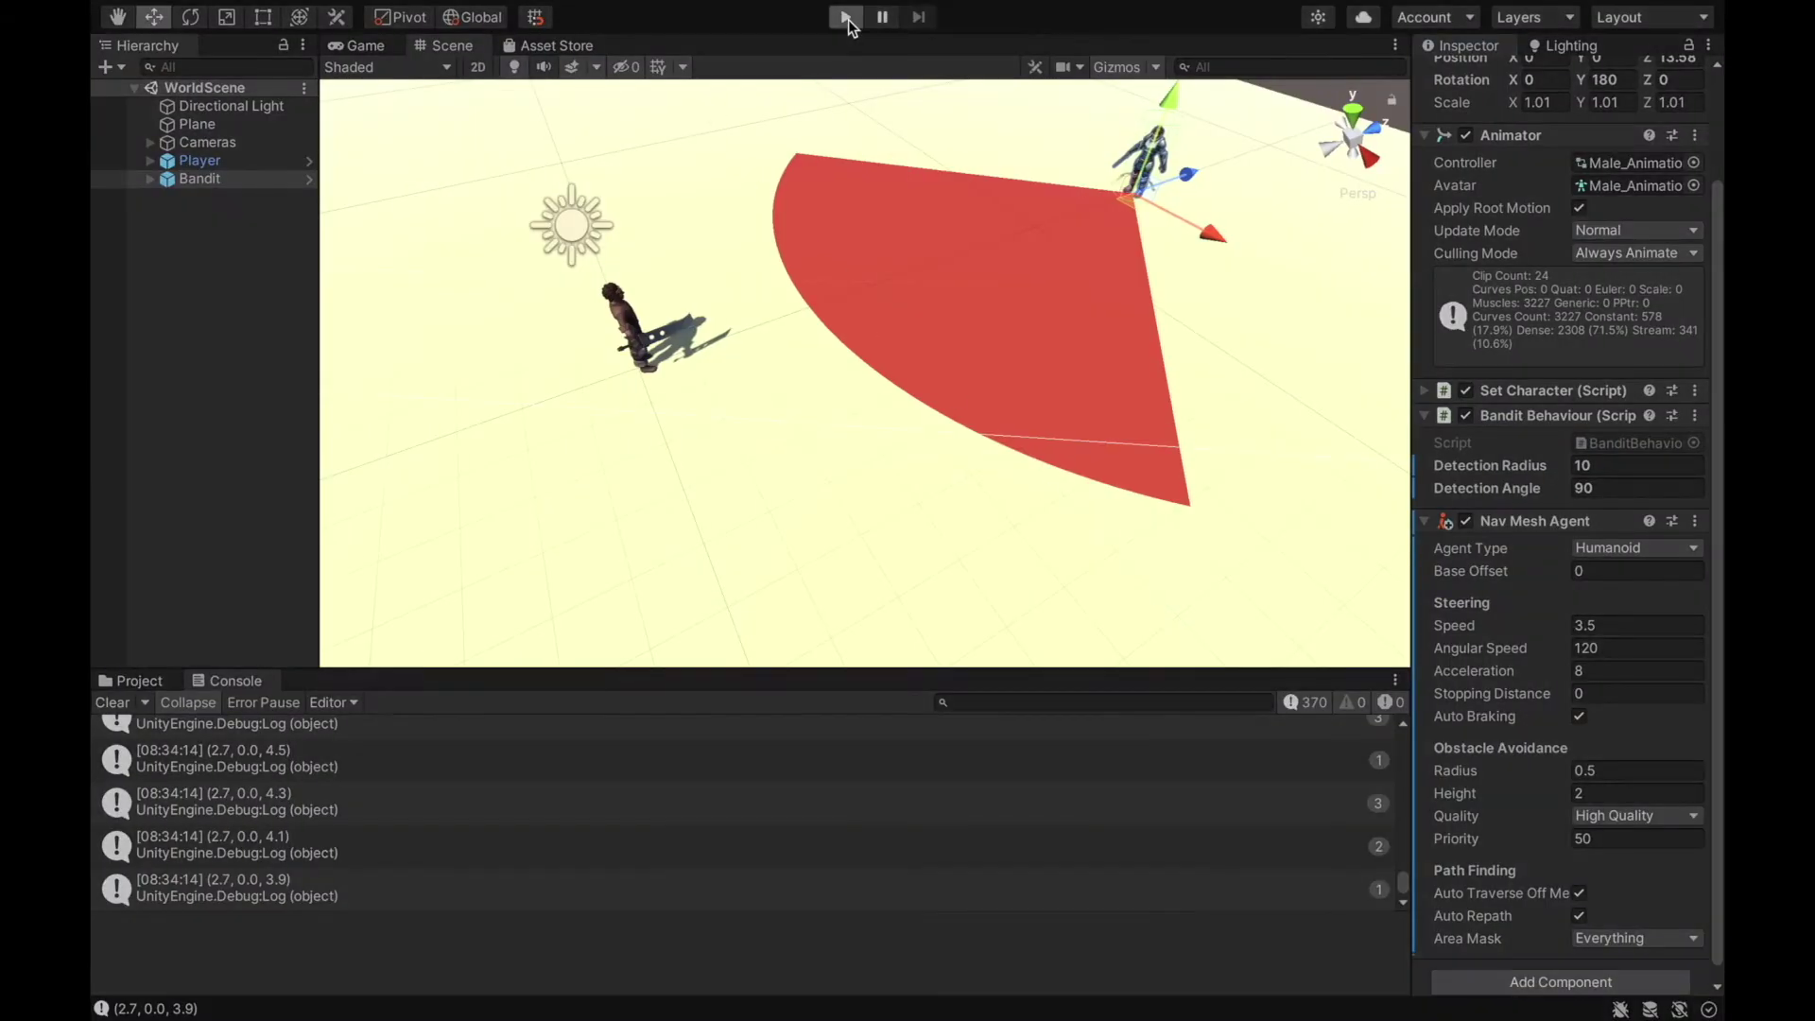
# Play the scene, read the 'no valid NavMesh' warning, click into the Game view, then stop.
pyautogui.click(846, 17)
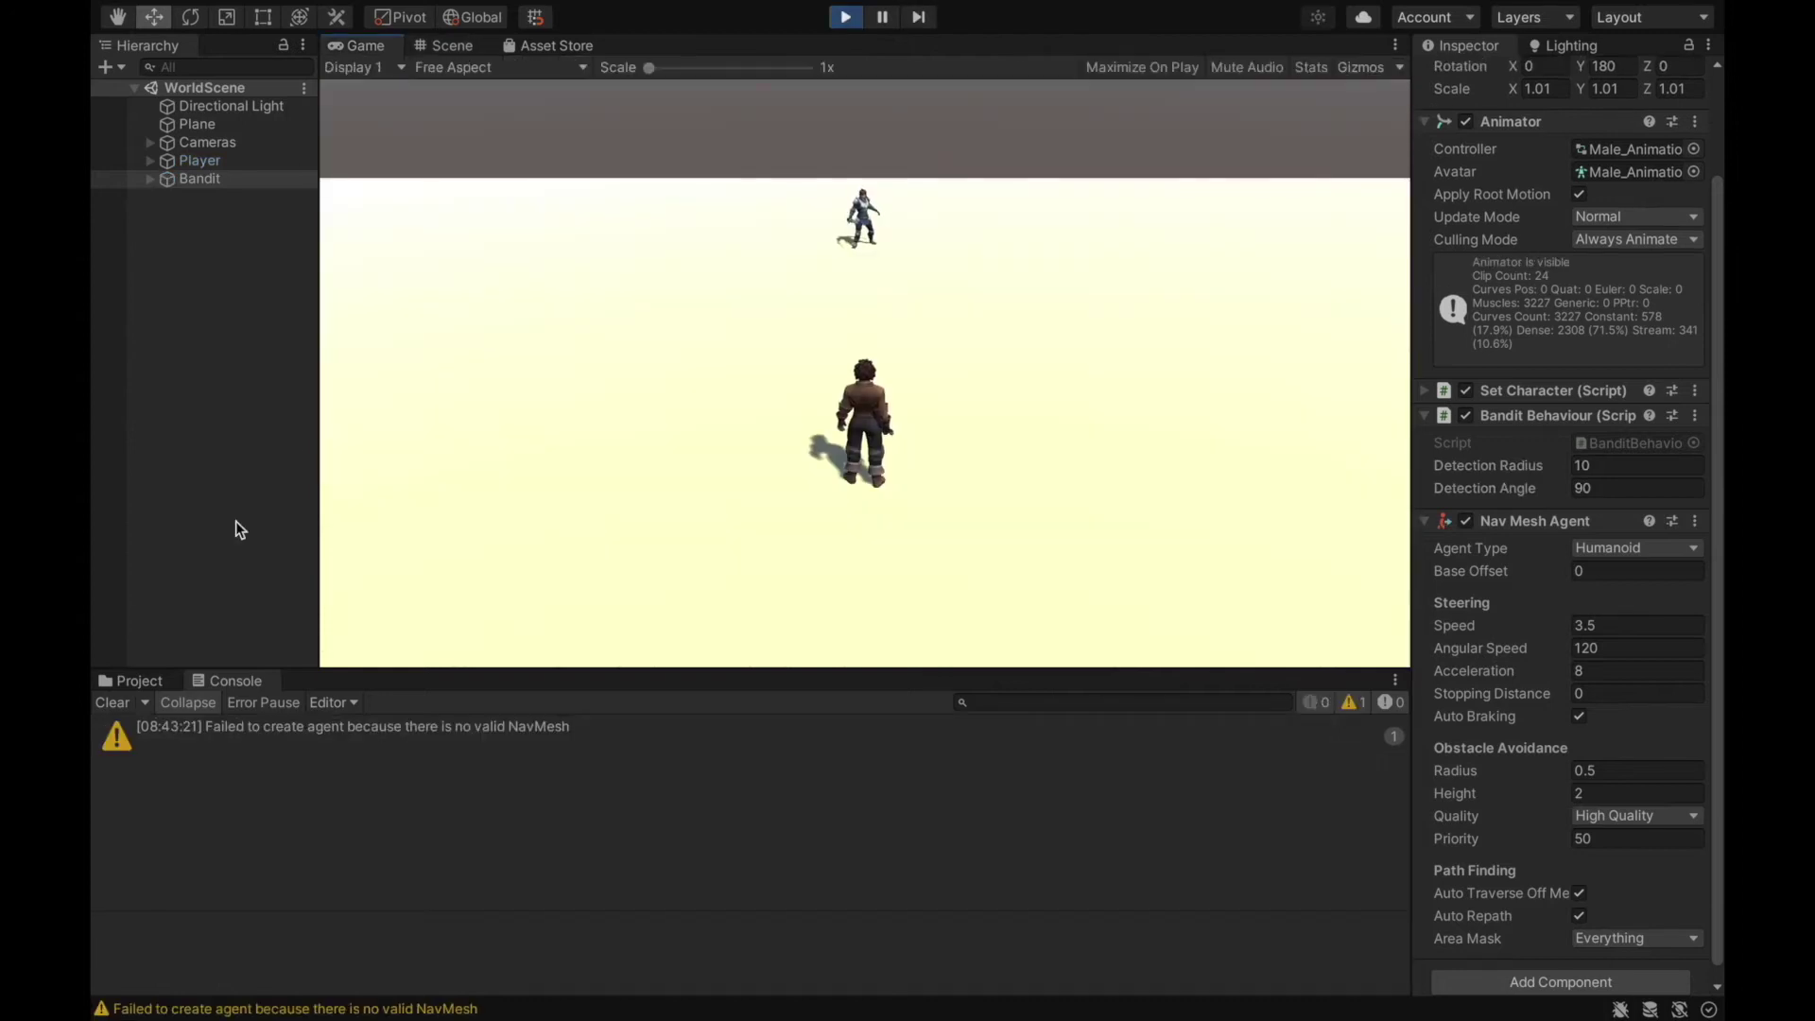
pyautogui.click(363, 735)
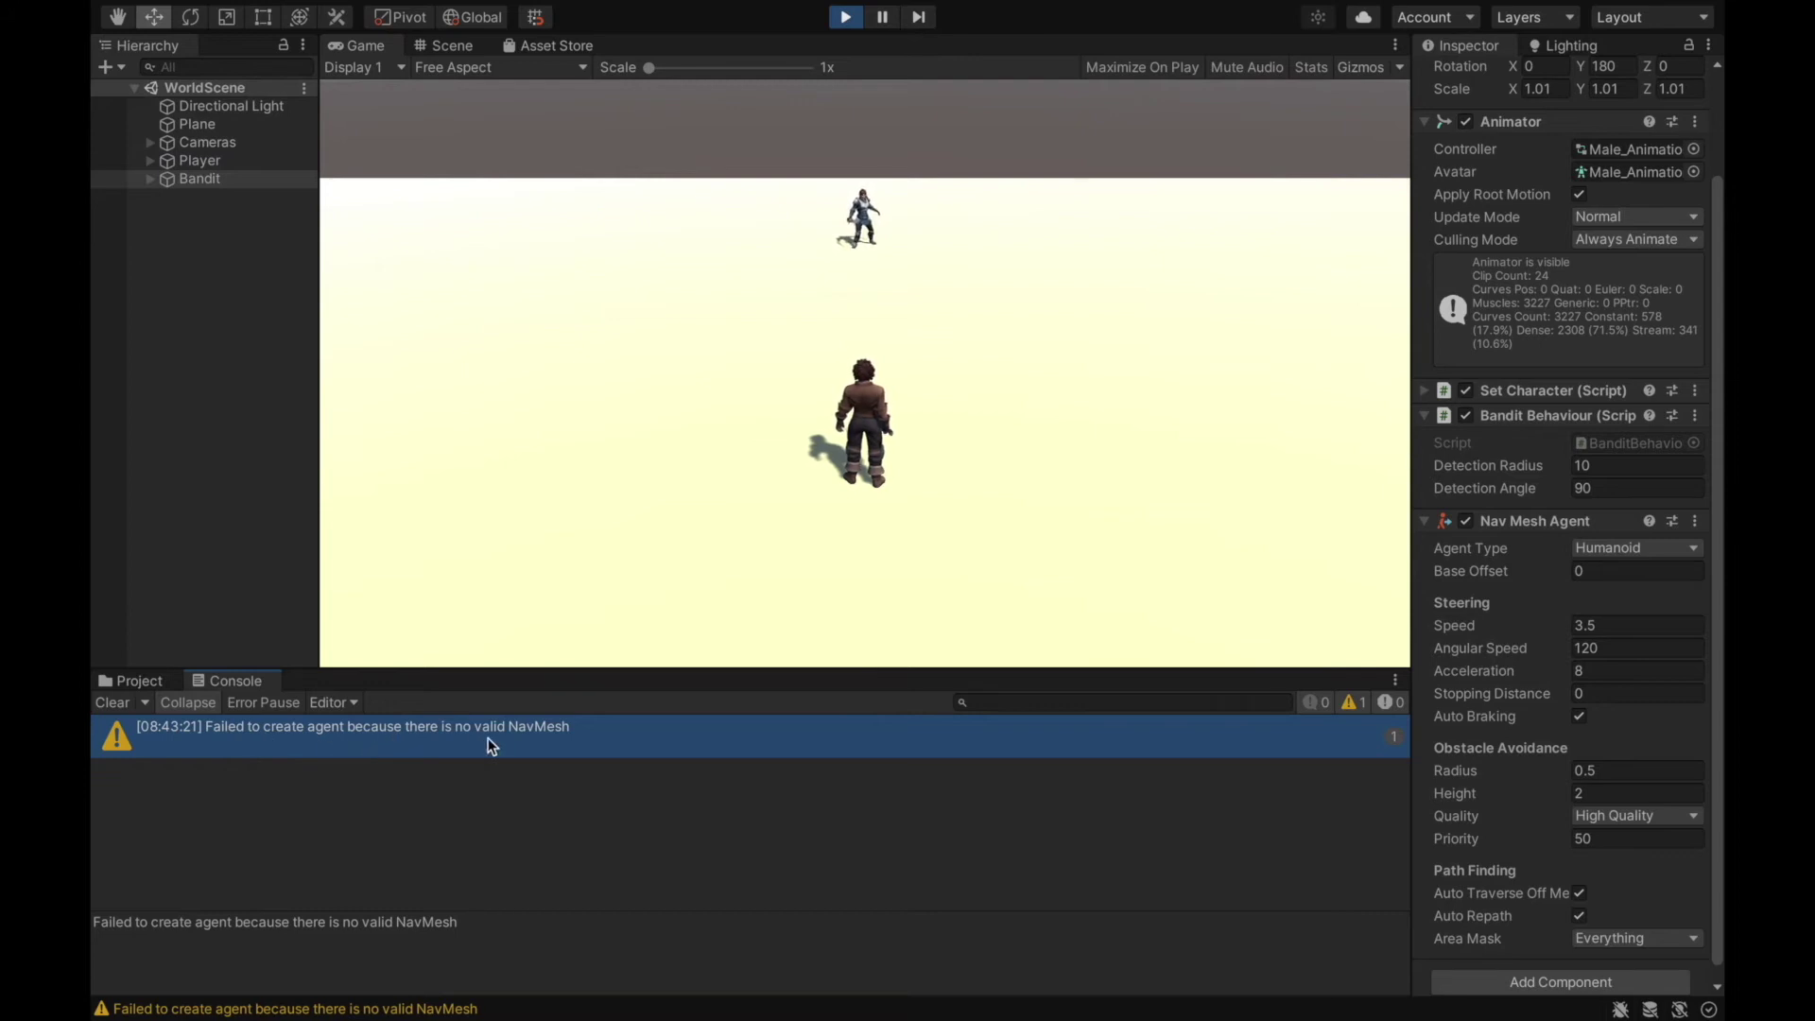
pyautogui.click(899, 392)
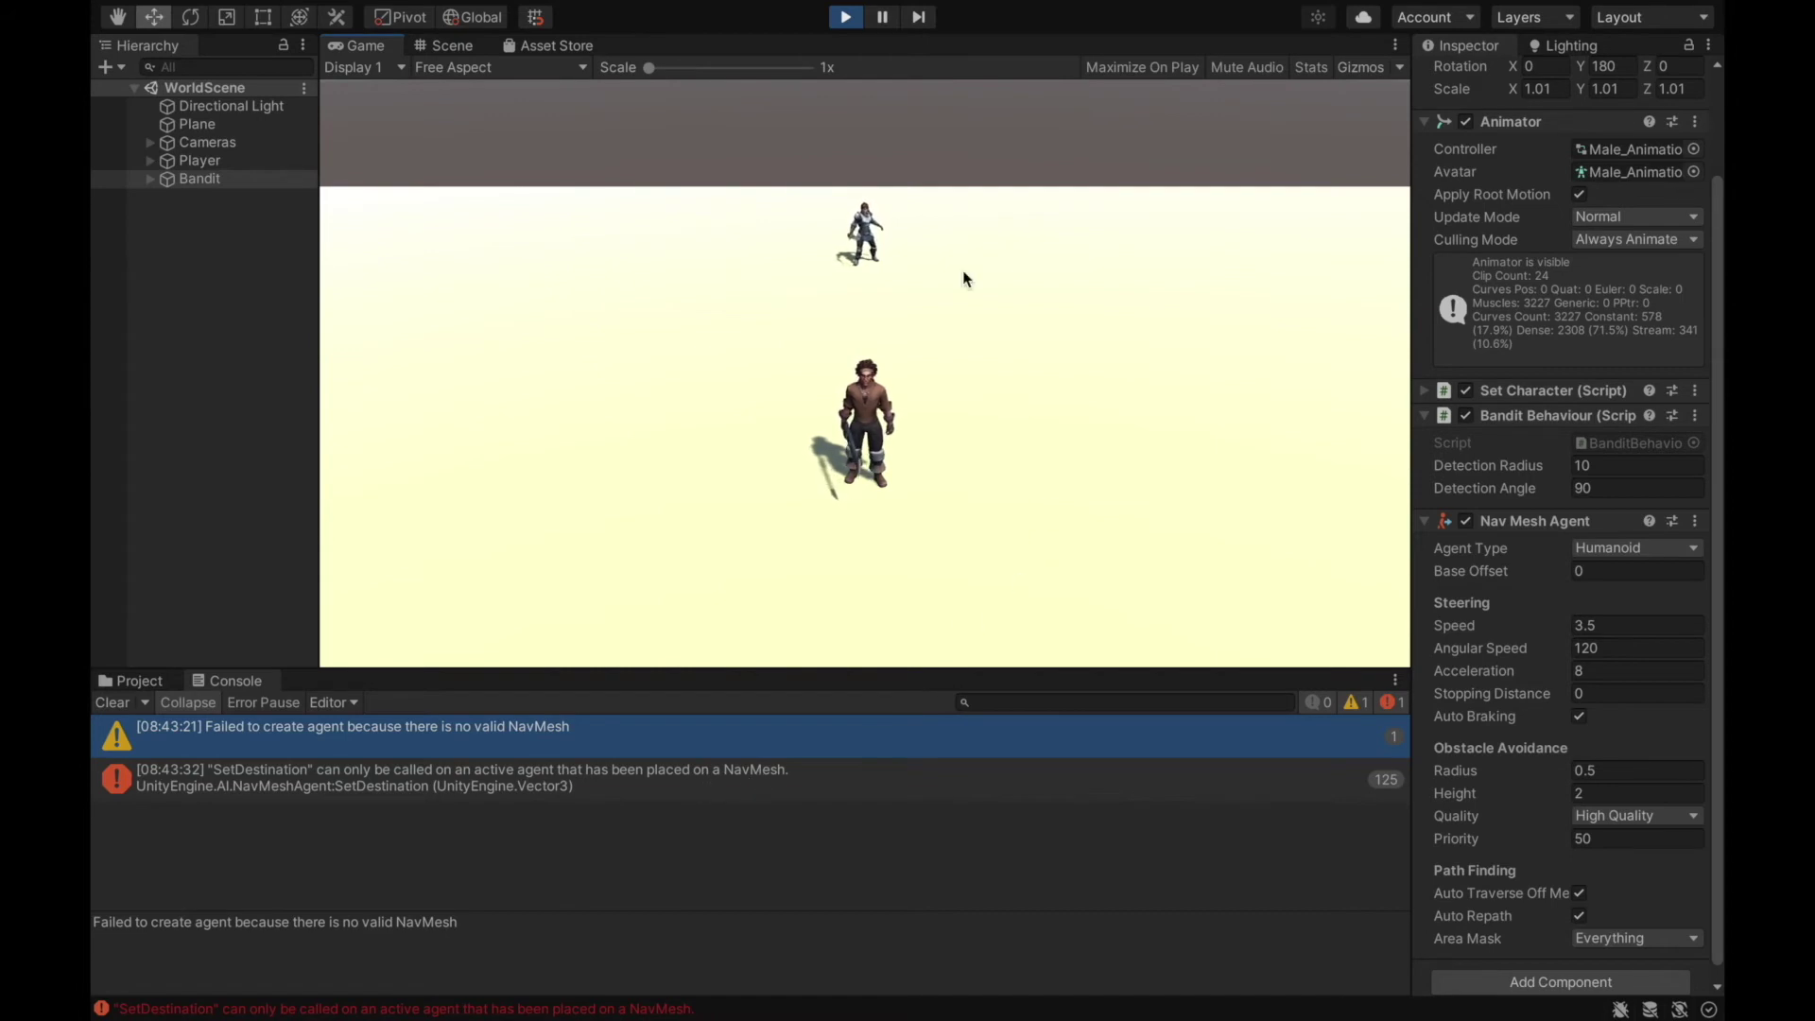
pyautogui.click(848, 19)
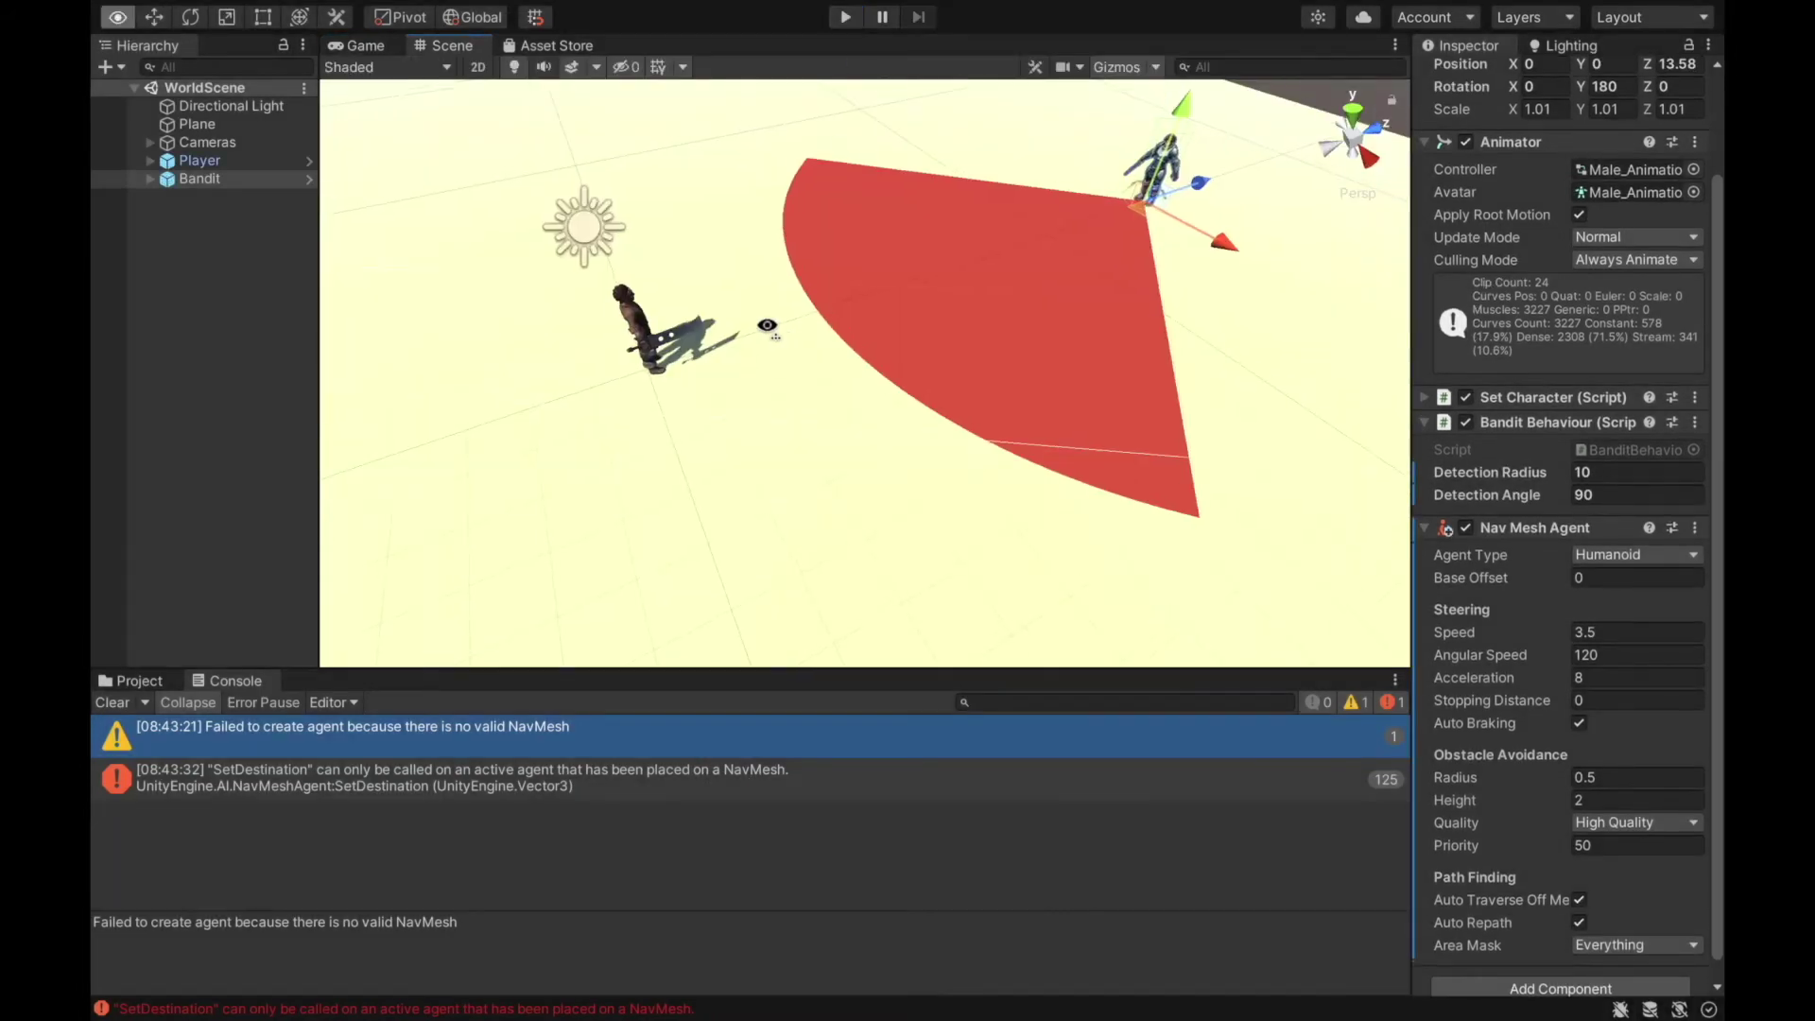
# Orbit around the plane and open Window > AI > Navigation.
pyautogui.keyDown('alt'); pyautogui.moveTo(586, 236); pyautogui.dragTo(817, 278); pyautogui.keyUp('alt')
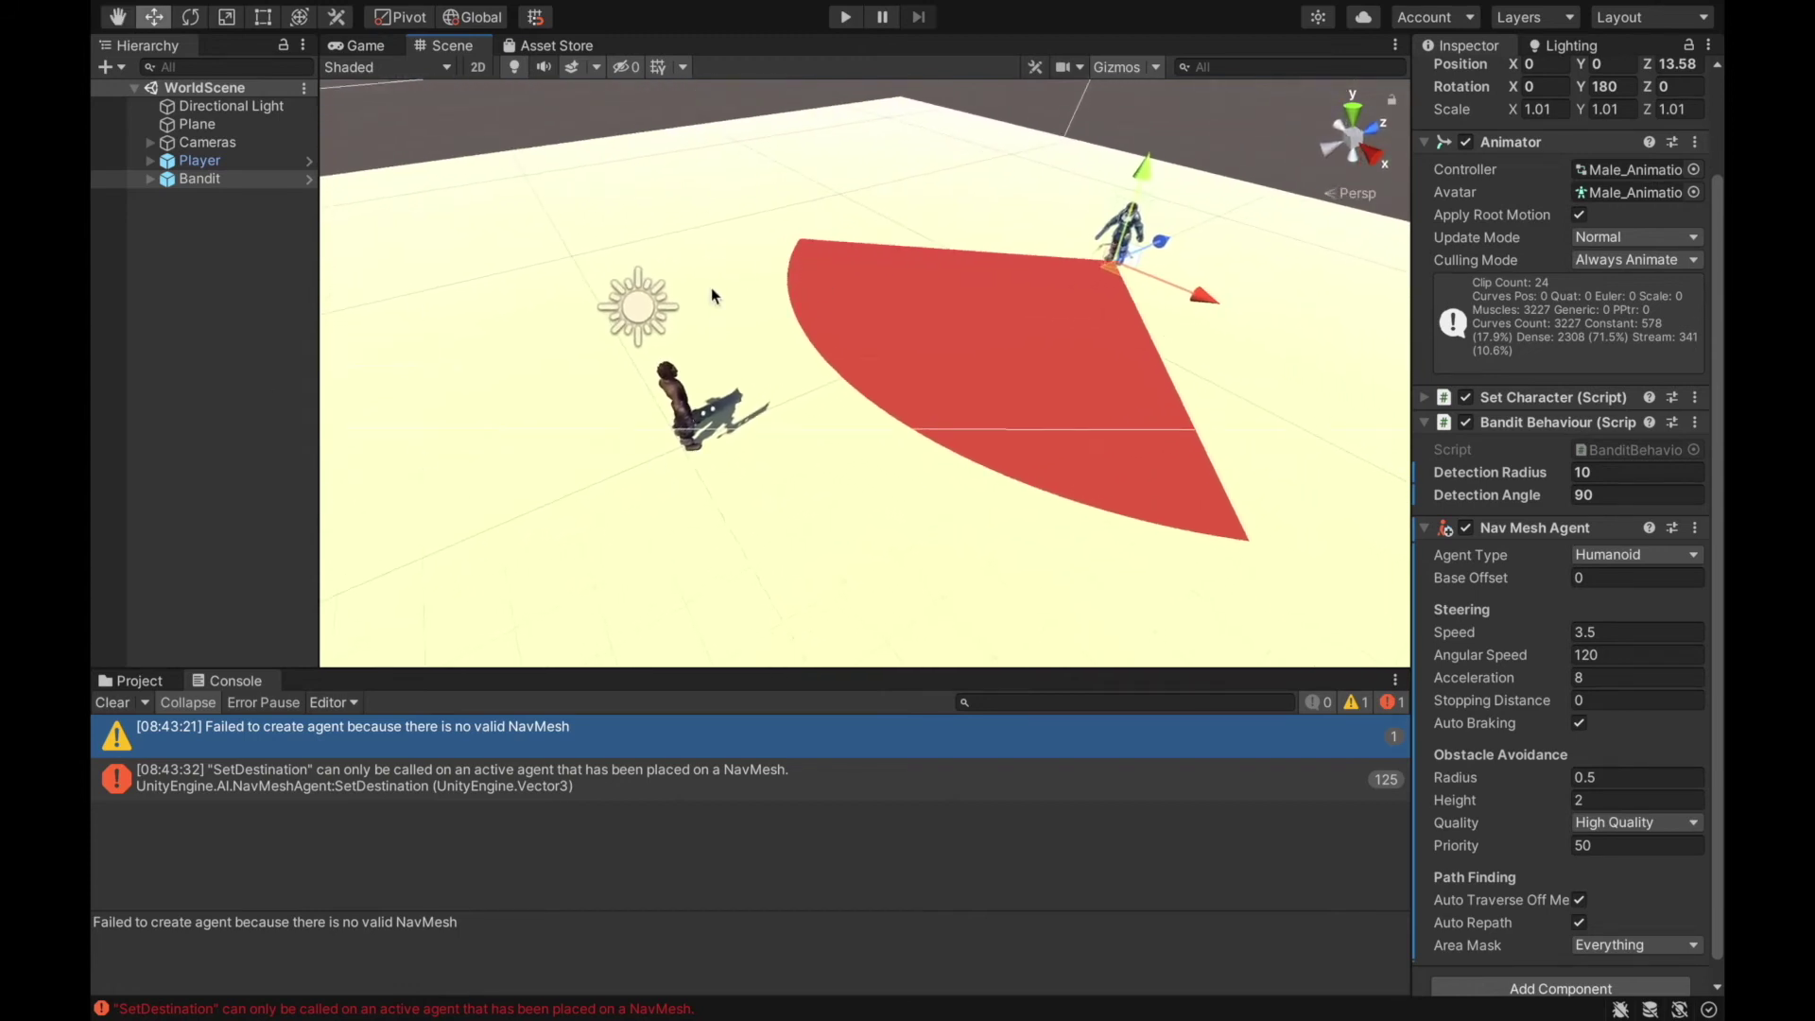
pyautogui.keyDown('alt'); pyautogui.moveTo(677, 281); pyautogui.dragTo(639, 273); pyautogui.keyUp('alt')
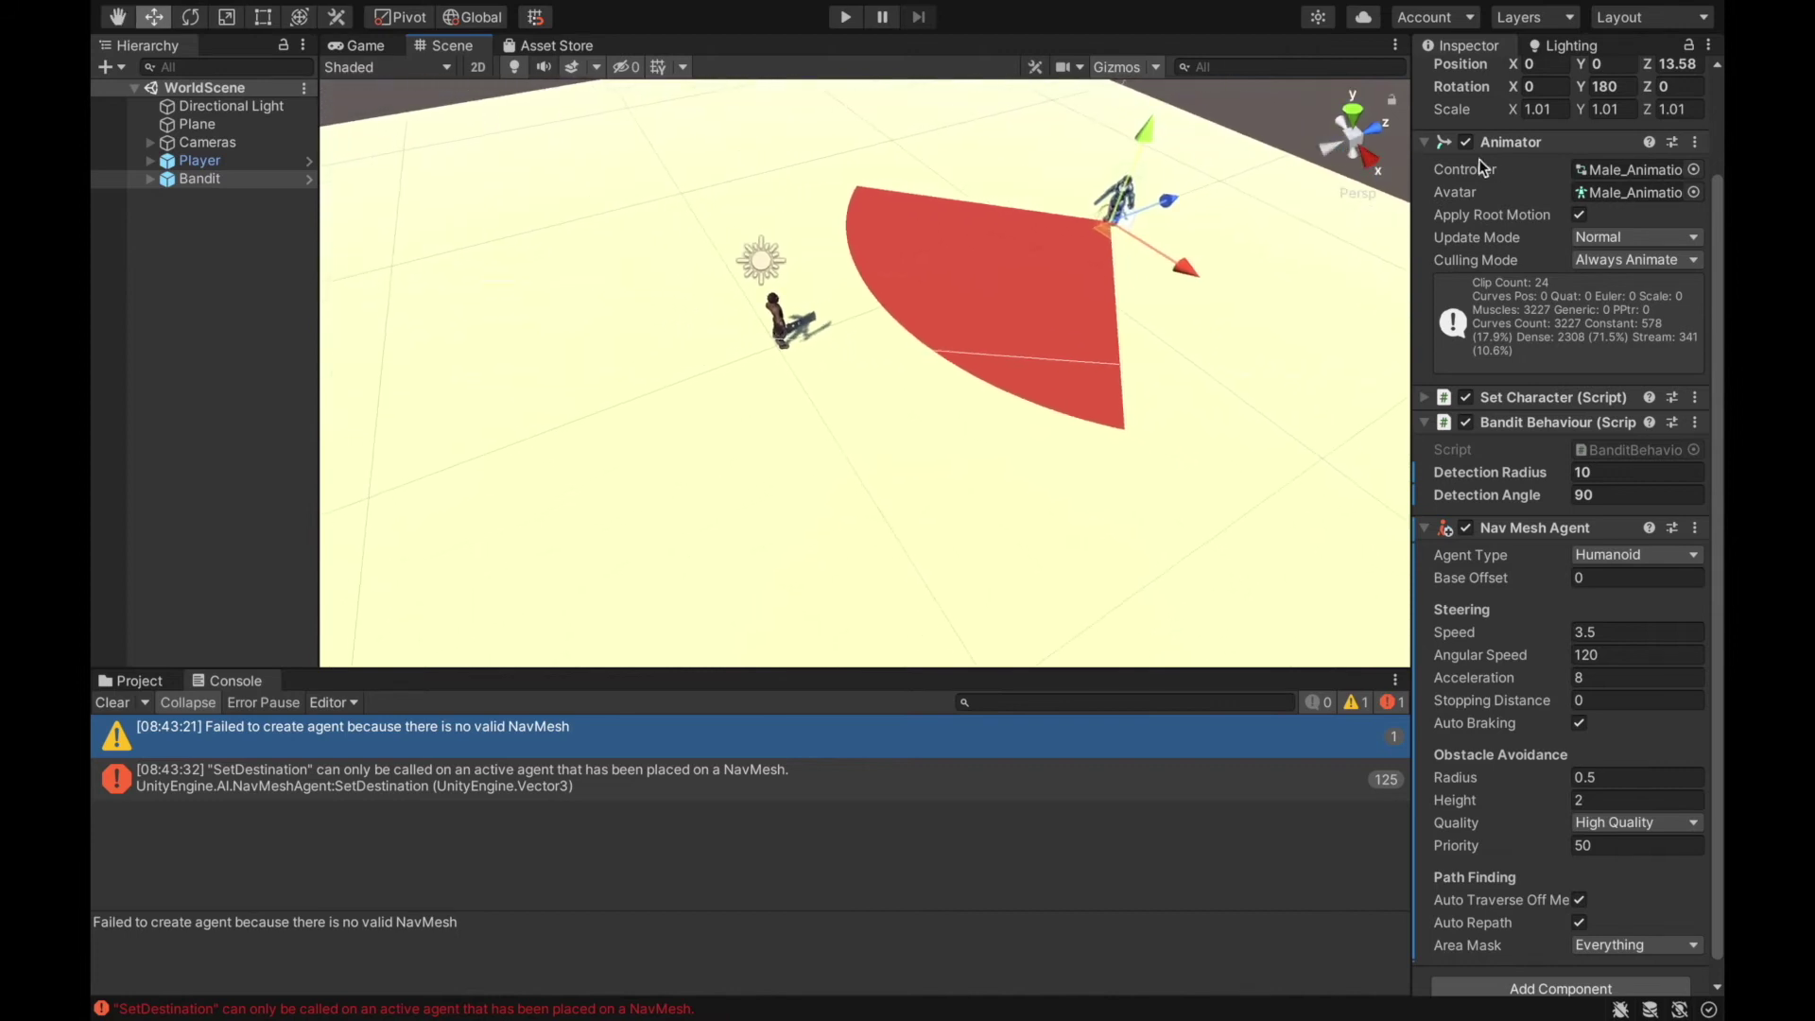
pyautogui.moveTo(605, 4)
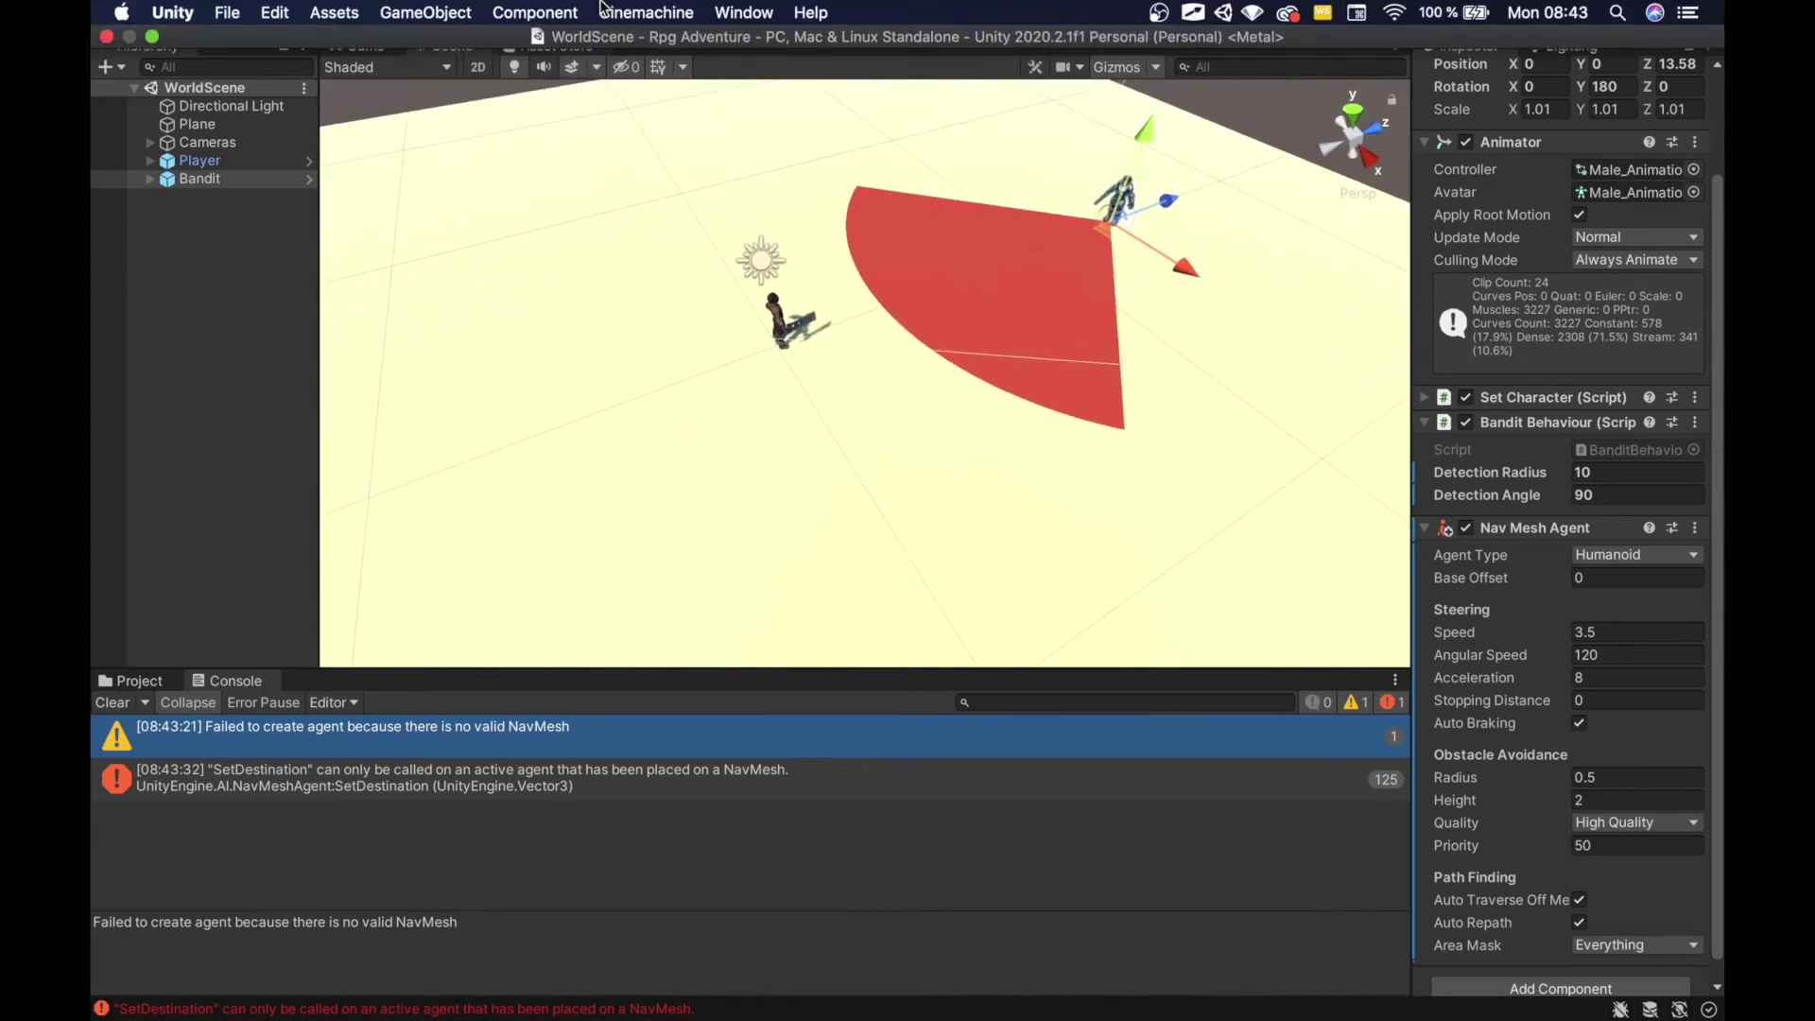
pyautogui.click(729, 15)
pyautogui.moveTo(750, 477)
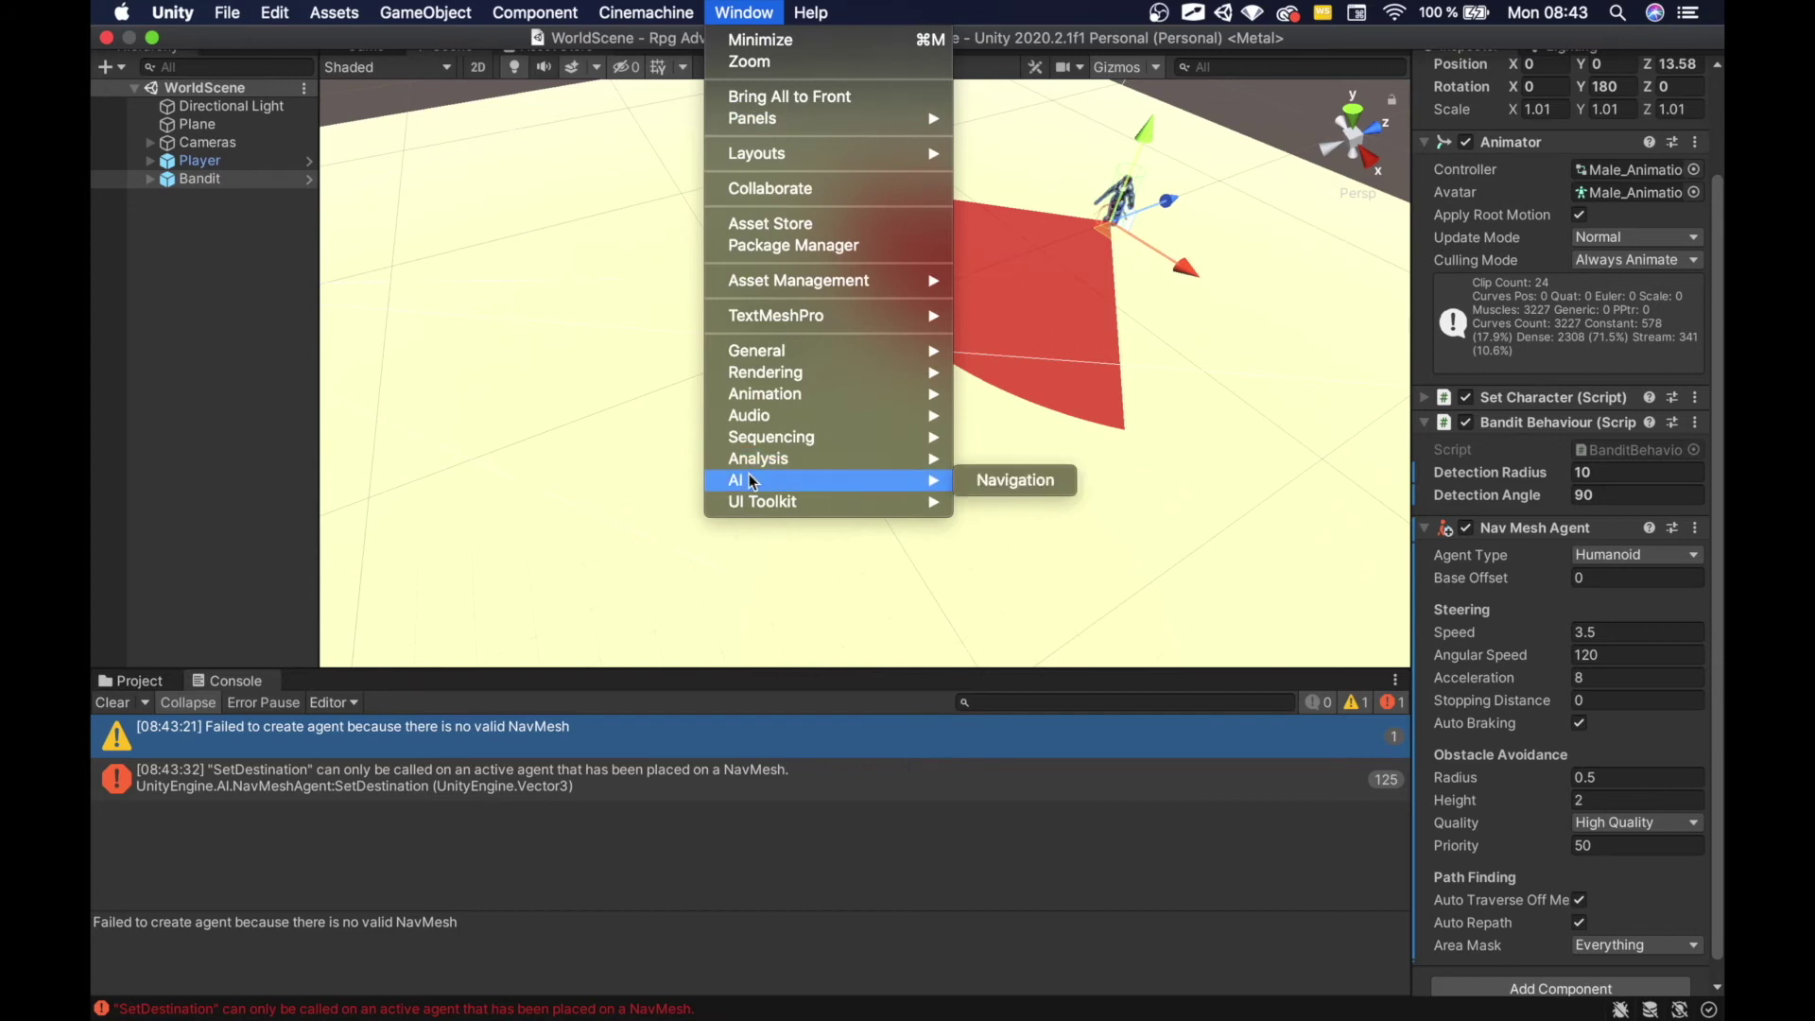
pyautogui.click(1023, 482)
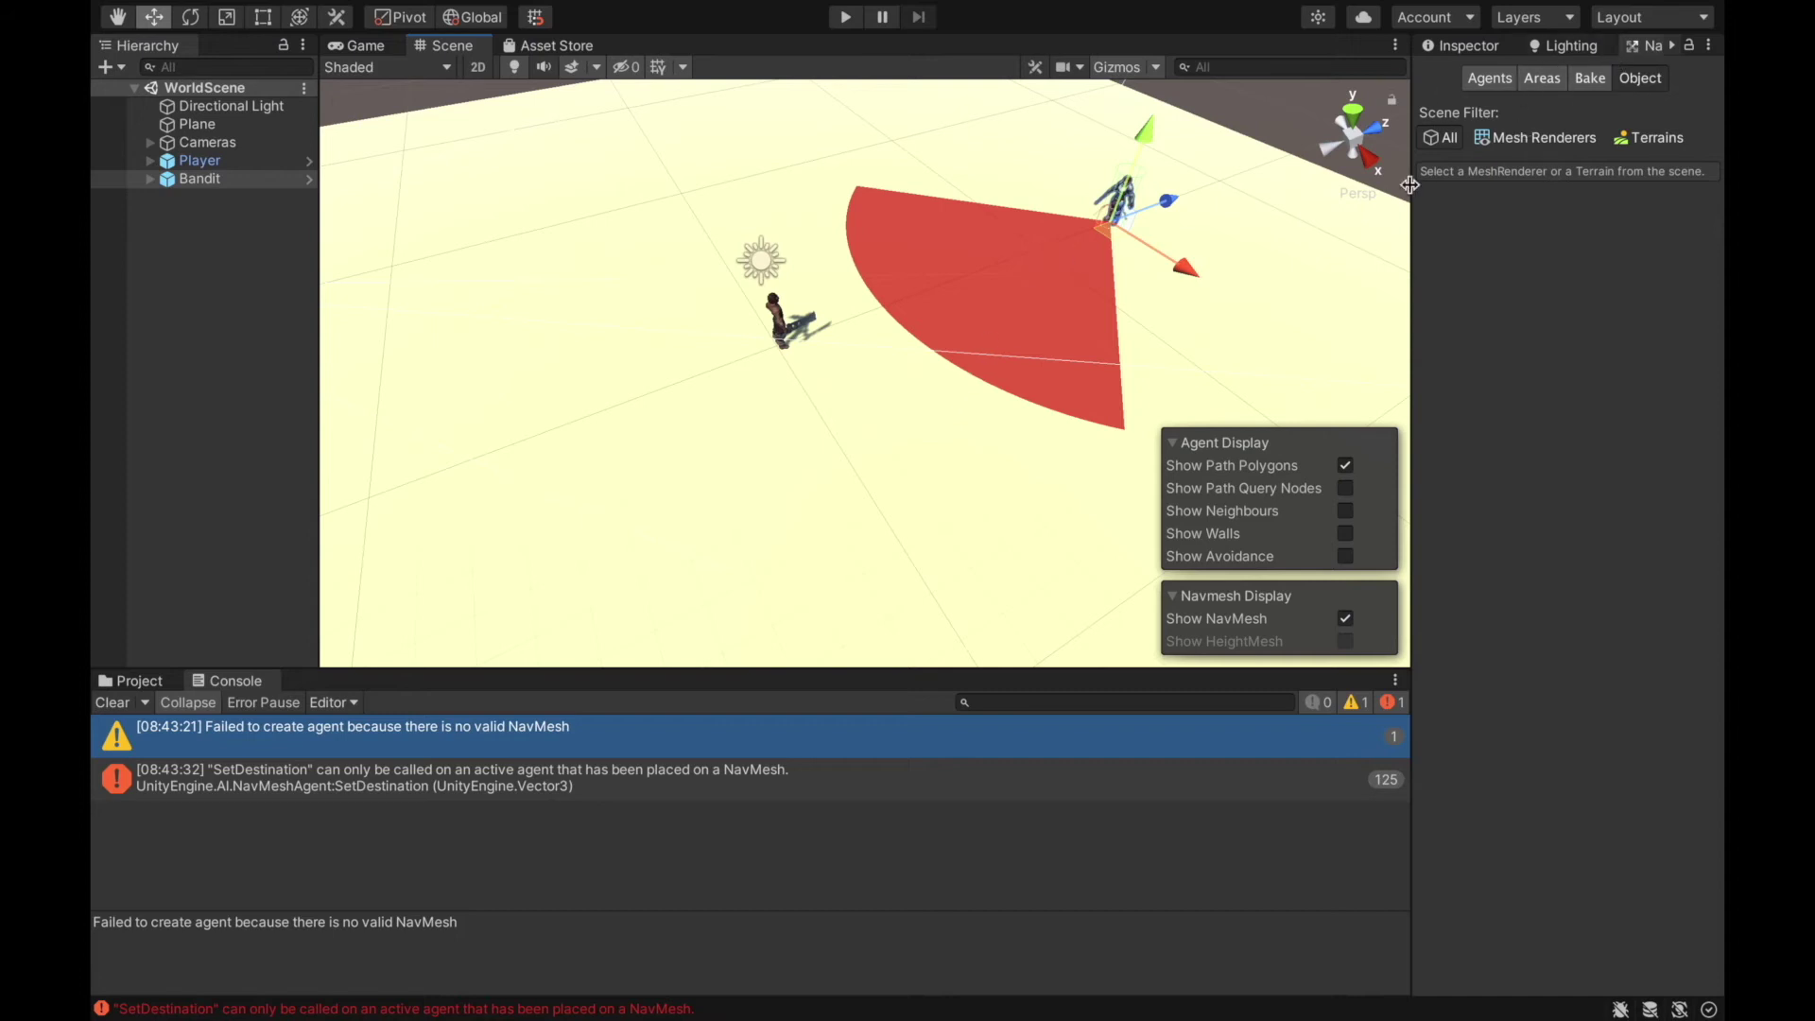
# Widen the Navigation panel, dock it beside the Inspector, and show its Bake tab.
pyautogui.moveTo(1411, 185); pyautogui.dragTo(1257, 236)
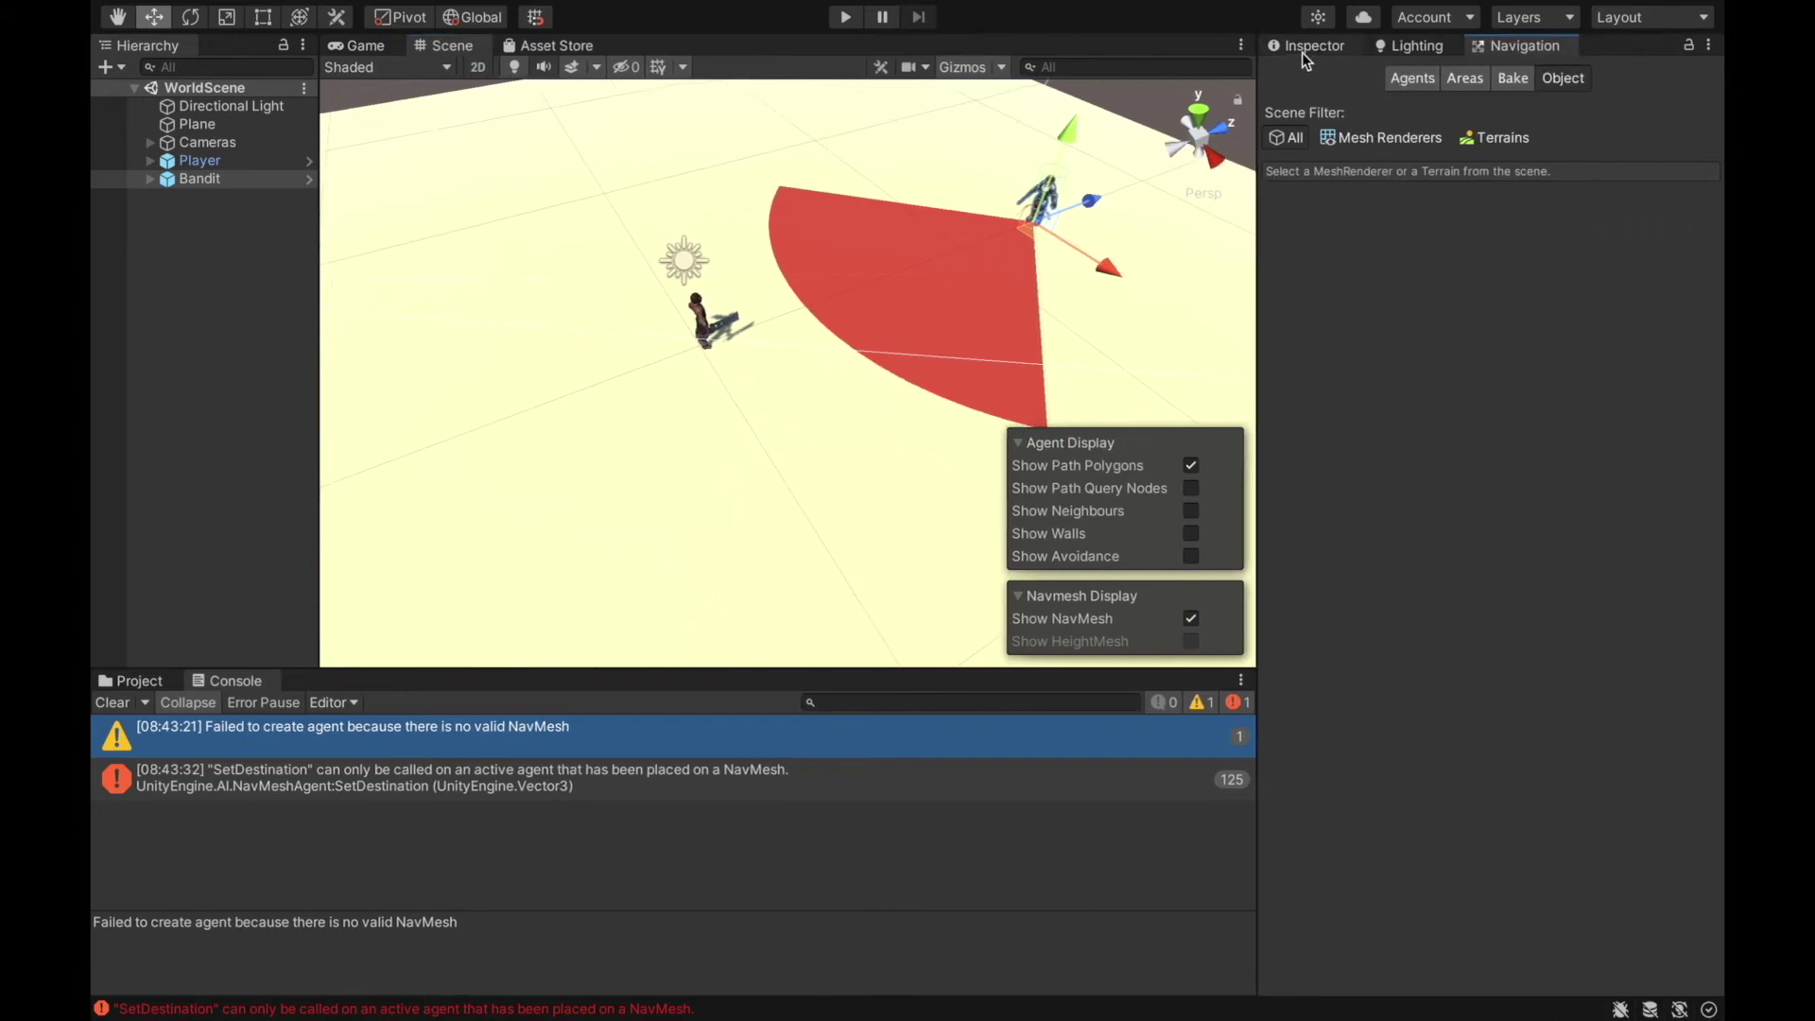
pyautogui.moveTo(1510, 41); pyautogui.dragTo(1428, 47)
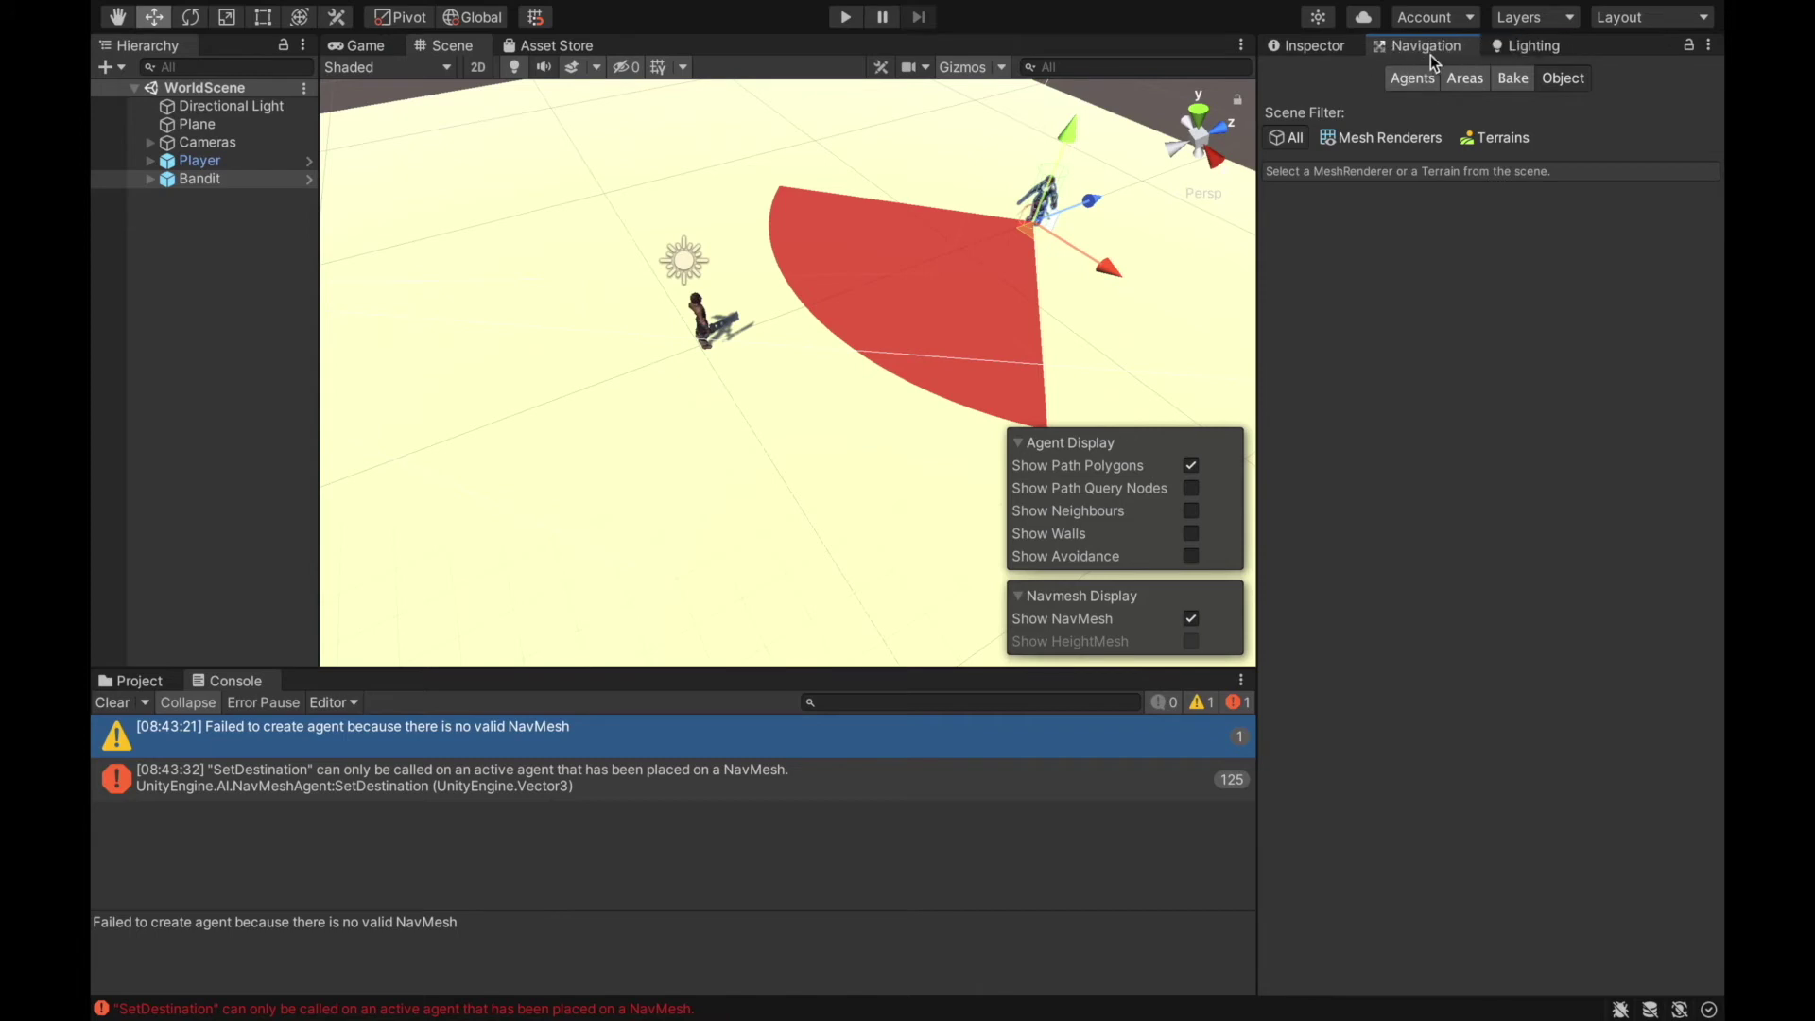
pyautogui.click(1508, 79)
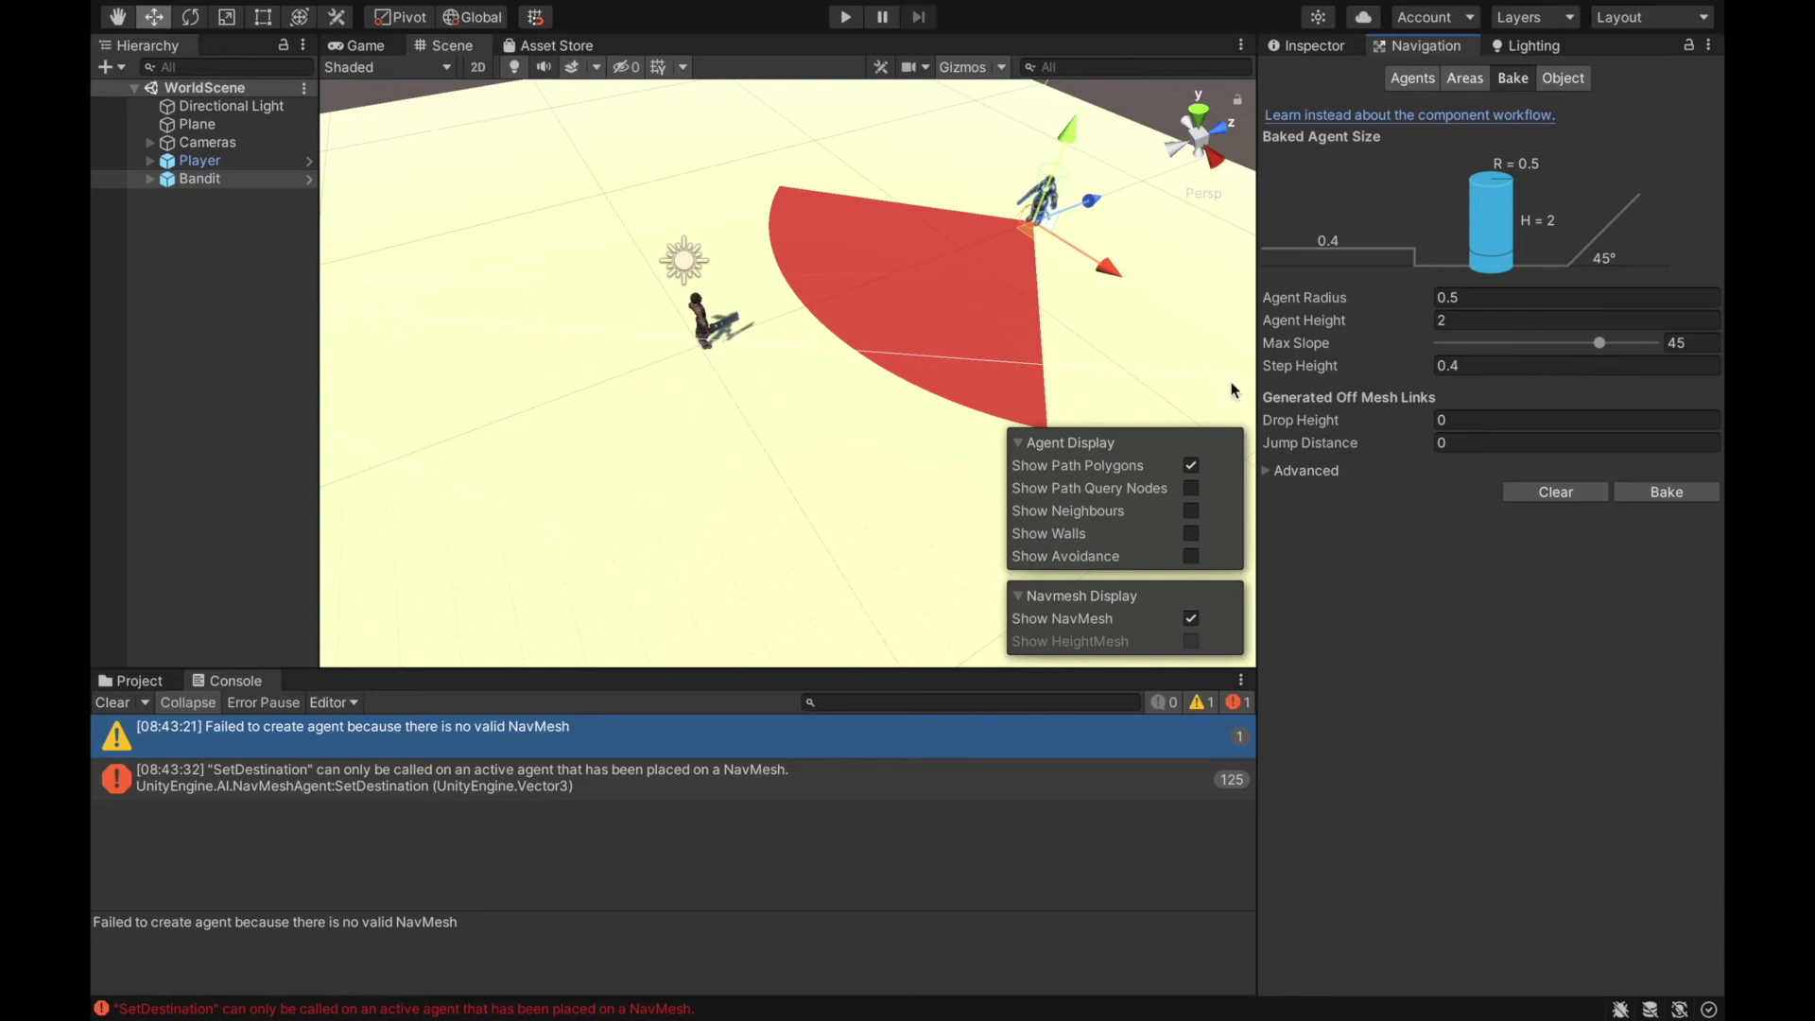
# Orbit the Scene view around the plane, Player and Bandit, then select the ground Plane.
pyautogui.moveTo(691, 409); pyautogui.dragTo(672, 377, button='right')
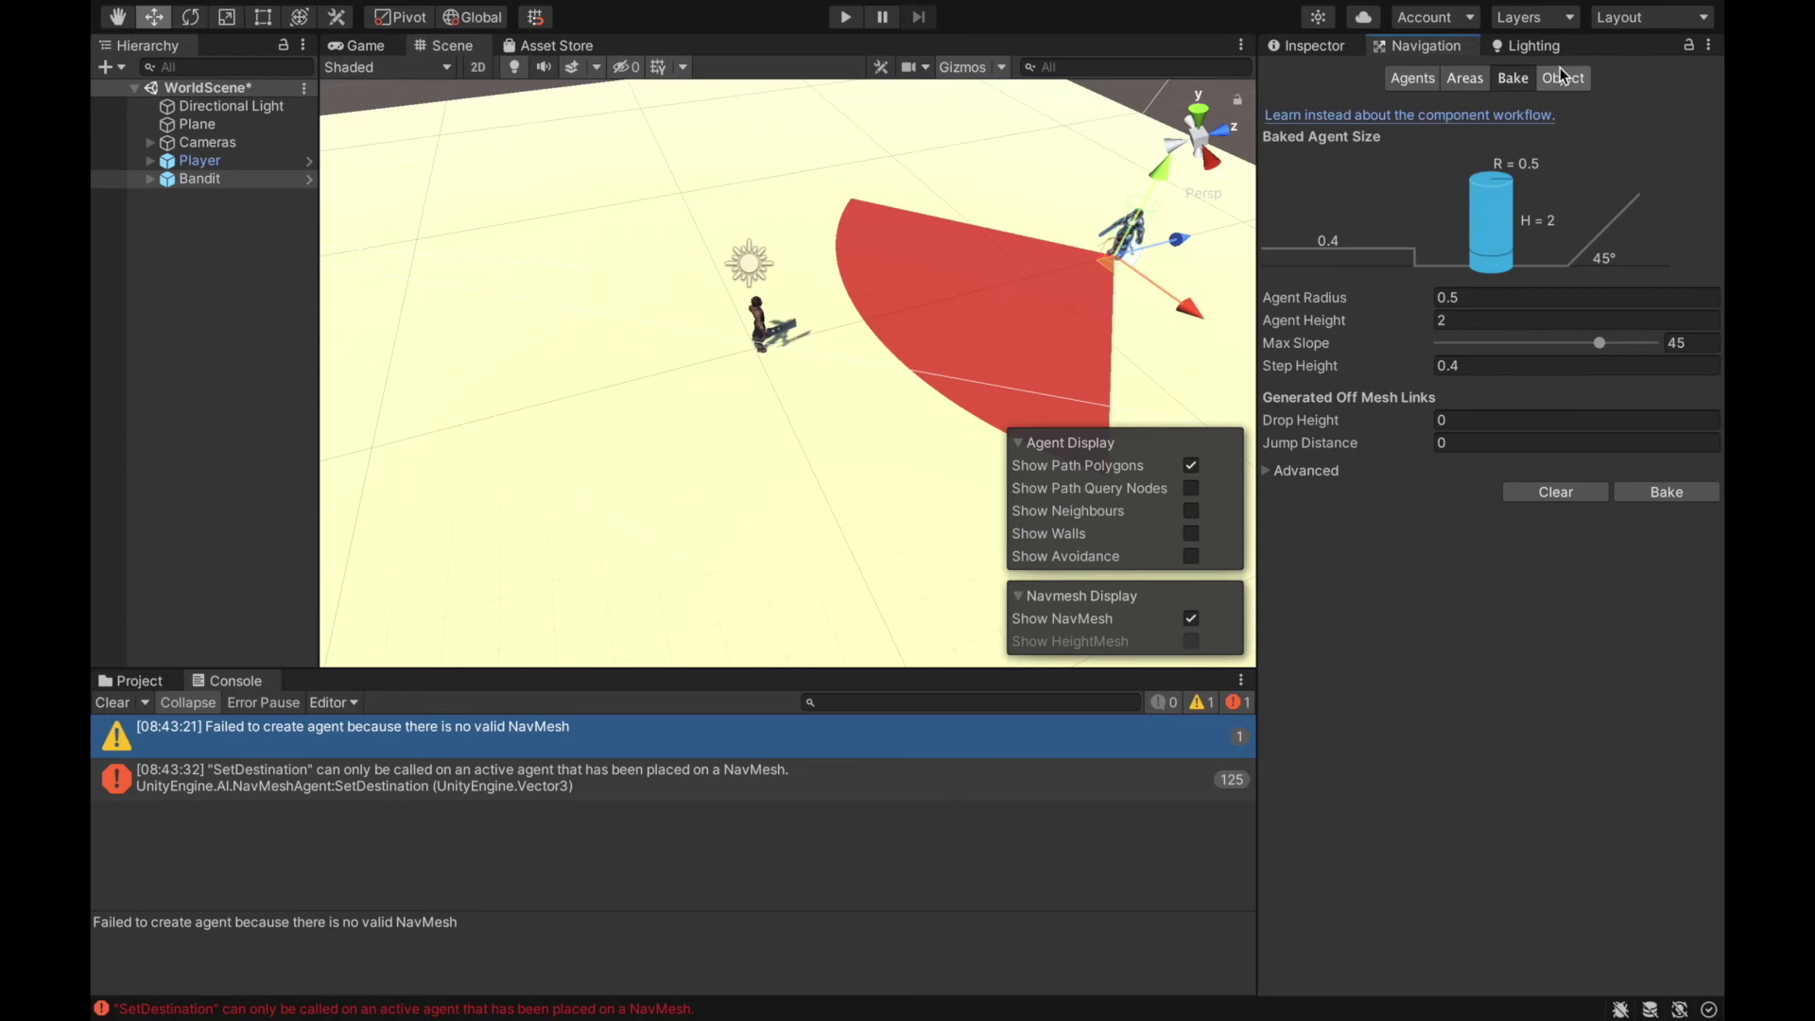
pyautogui.moveTo(799, 494); pyautogui.dragTo(599, 430, button='right')
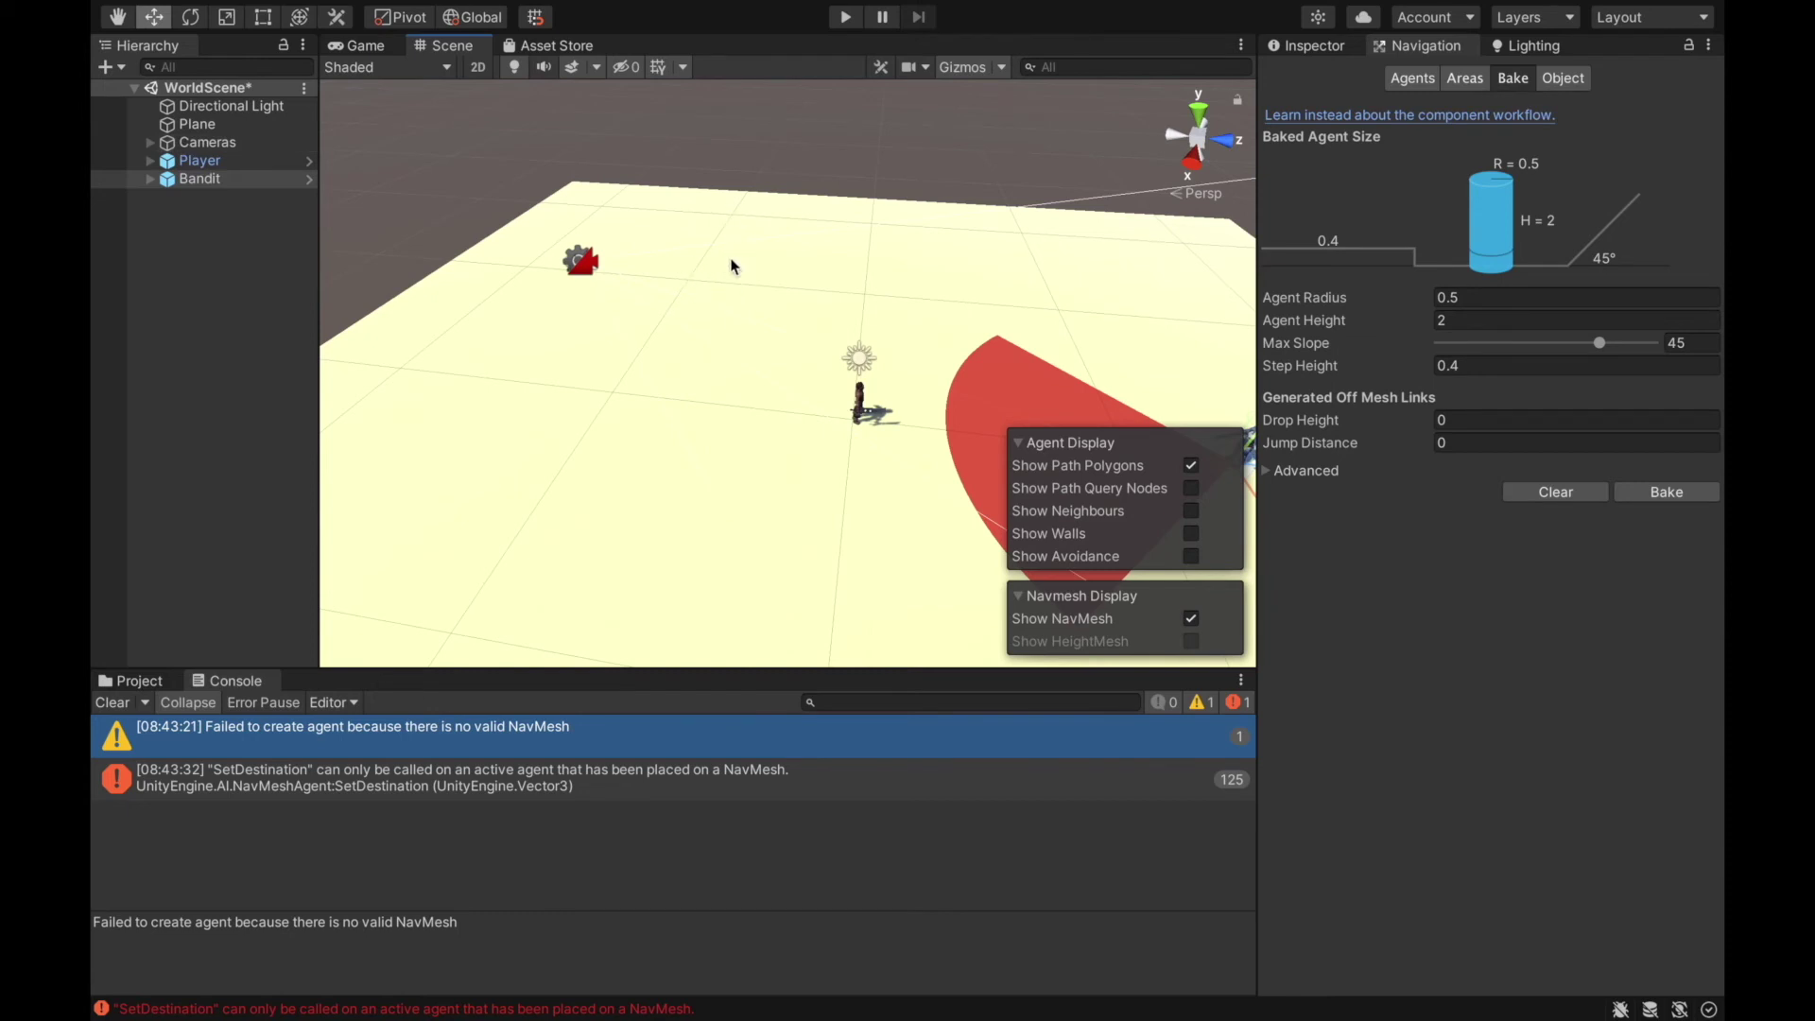
pyautogui.moveTo(731, 265); pyautogui.dragTo(1043, 408, button='right')
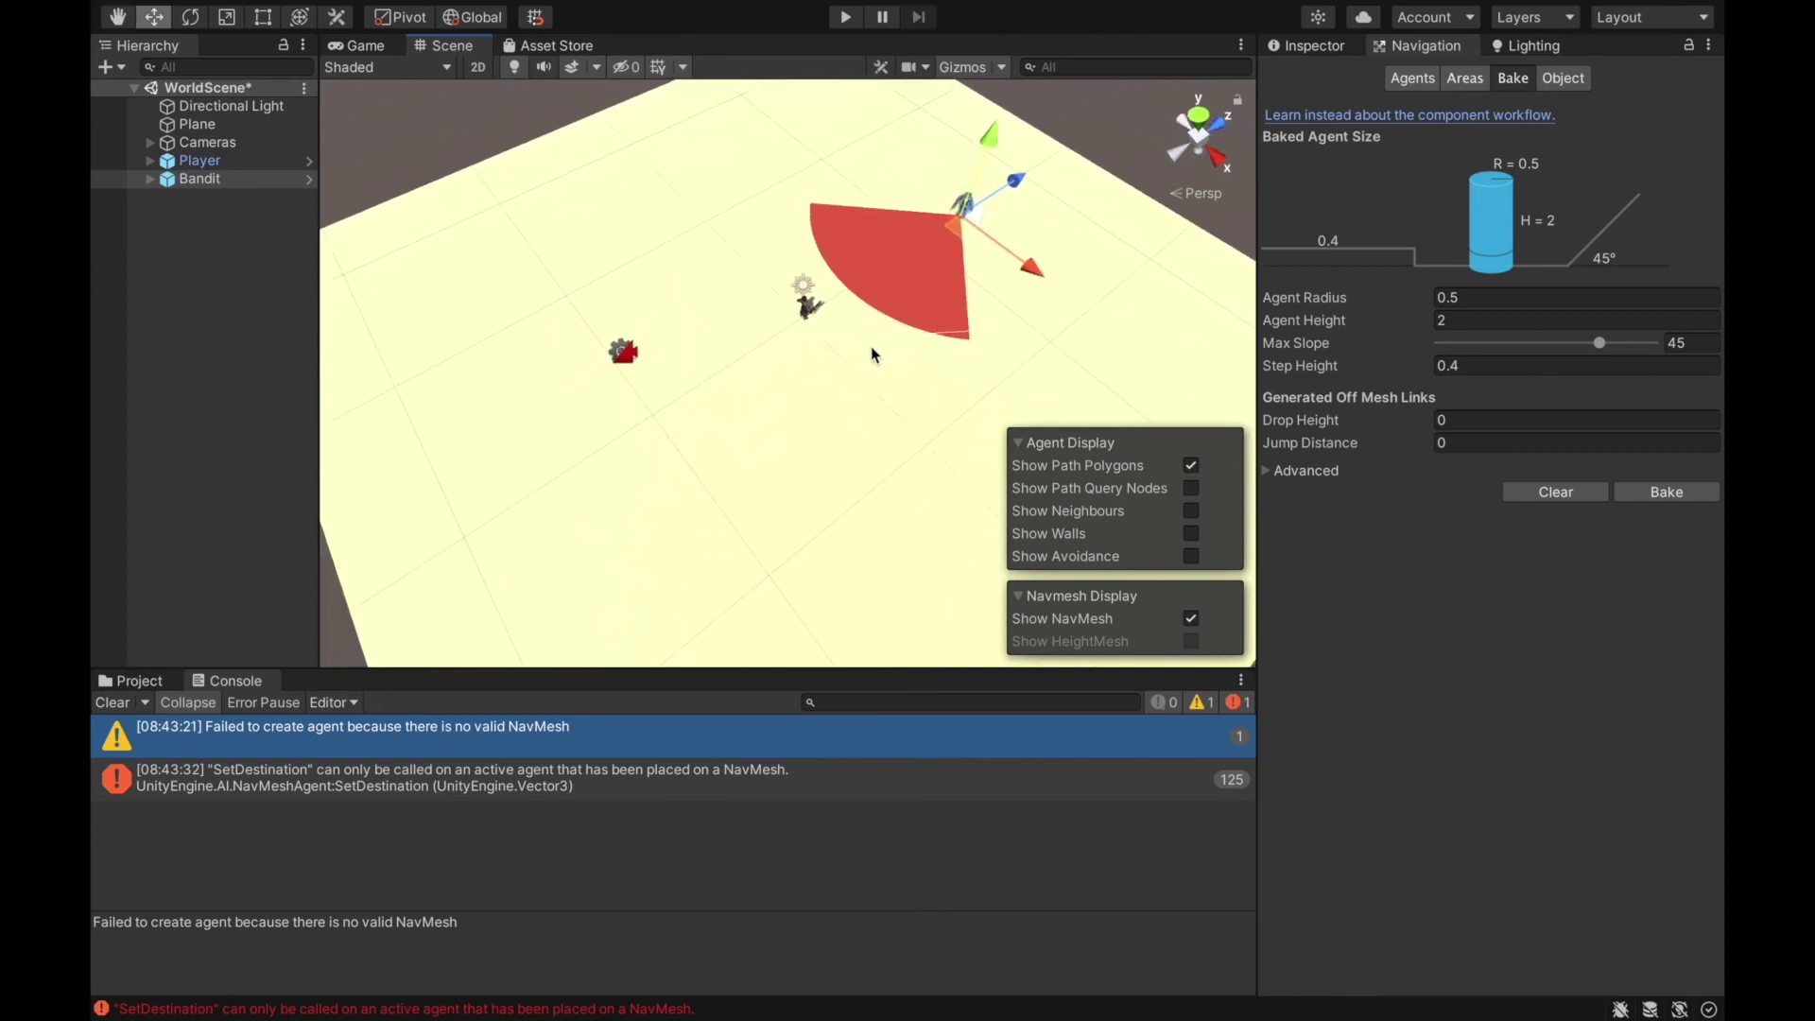
pyautogui.moveTo(721, 378); pyautogui.dragTo(994, 332, button='right')
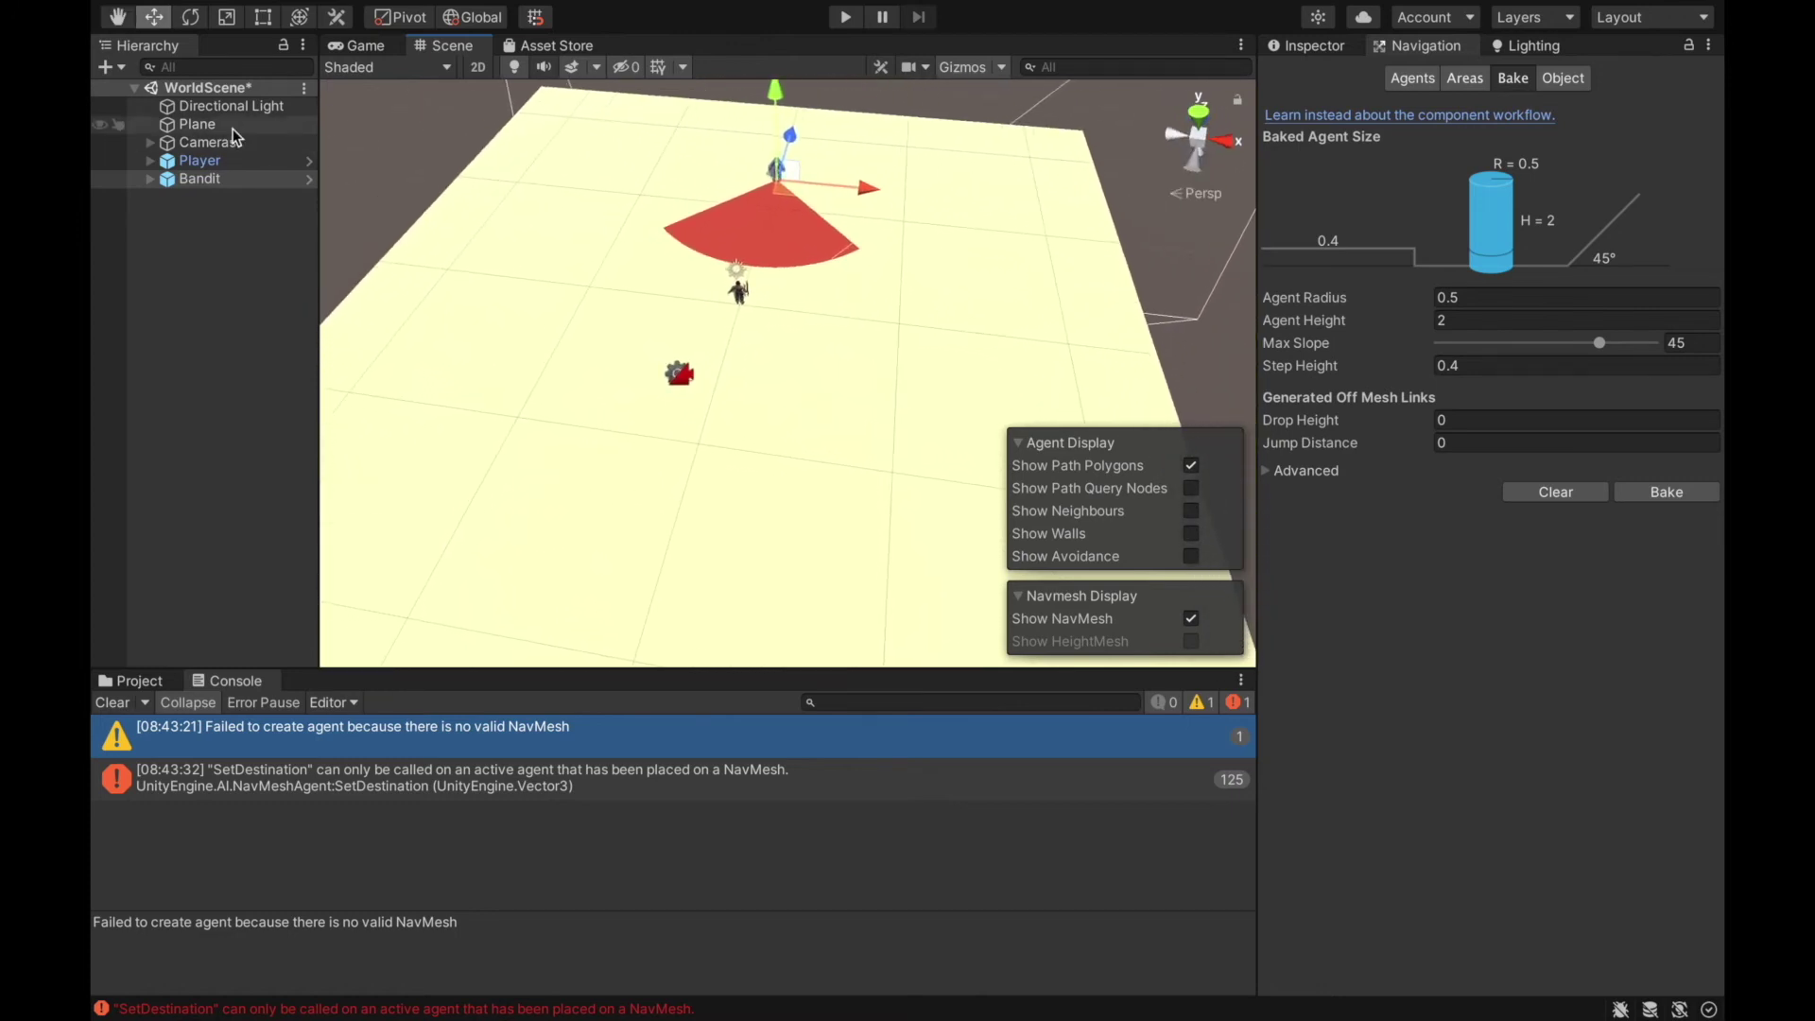
pyautogui.click(234, 126)
# Show the Plane in the Inspector and set its Transform Scale to 7, 7, 7.
pyautogui.click(1330, 49)
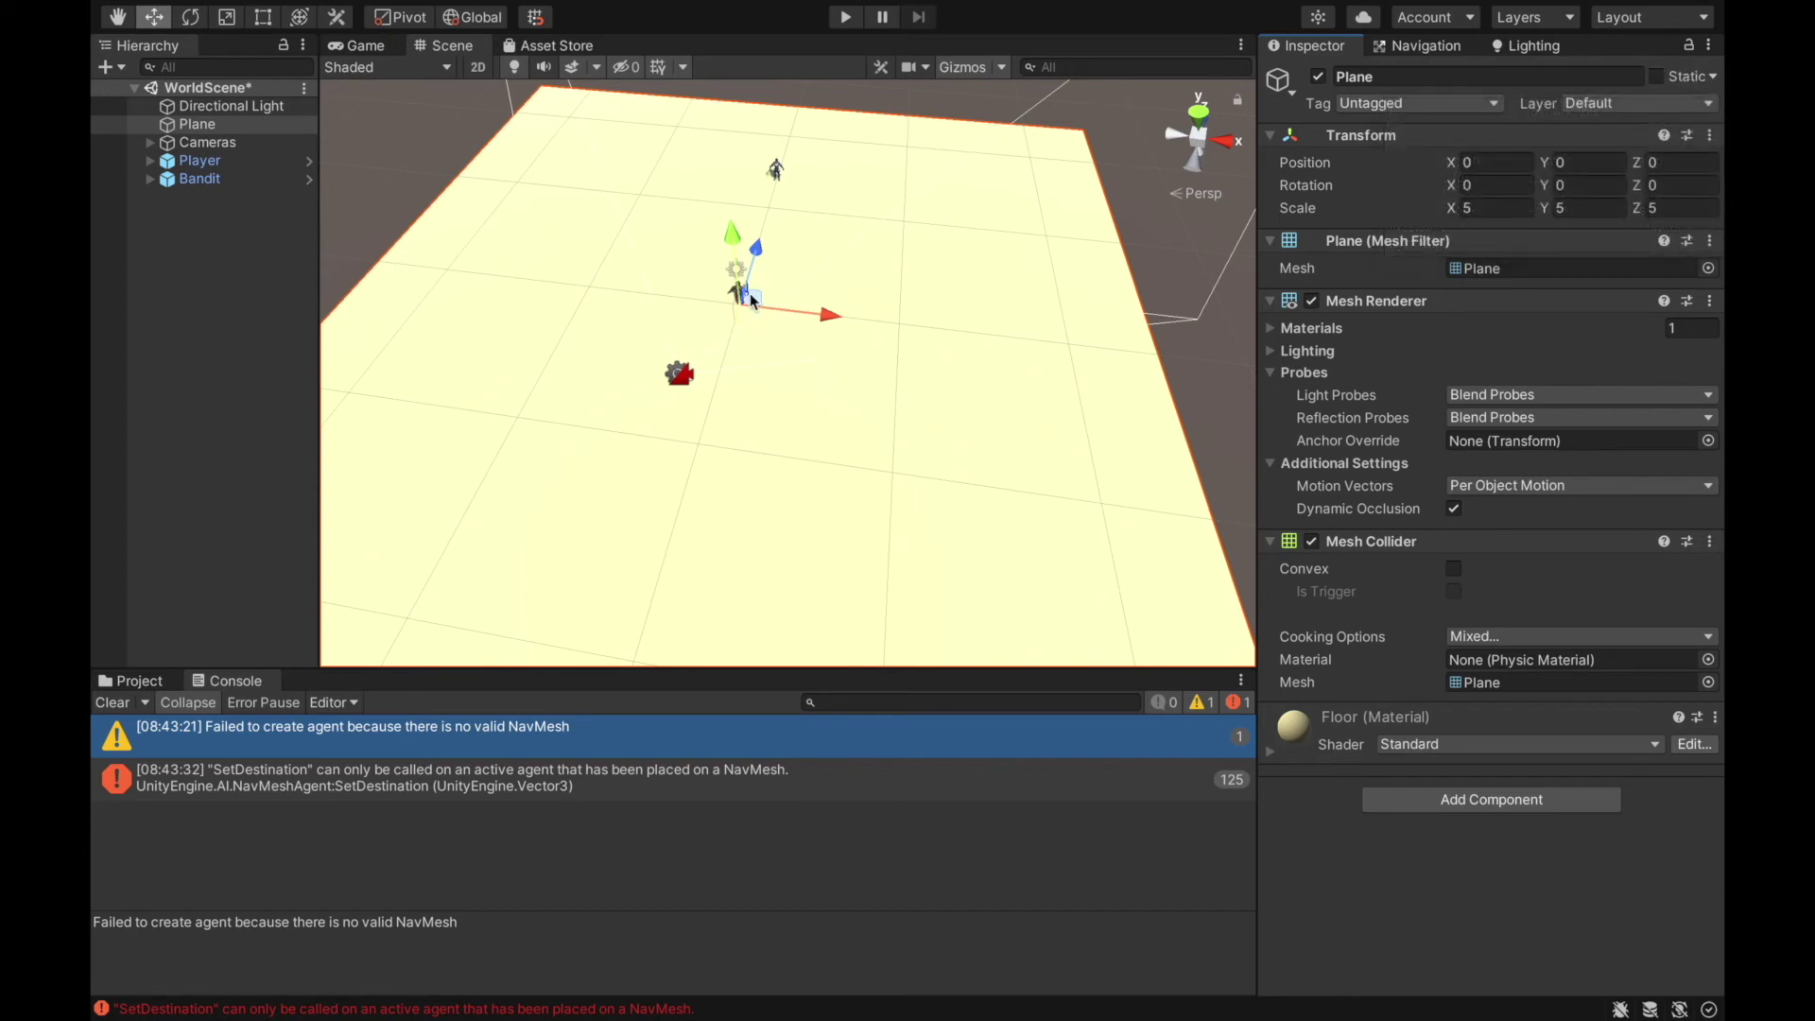
pyautogui.keyDown('alt'); pyautogui.moveTo(751, 301); pyautogui.dragTo(795, 282); pyautogui.keyUp('alt')
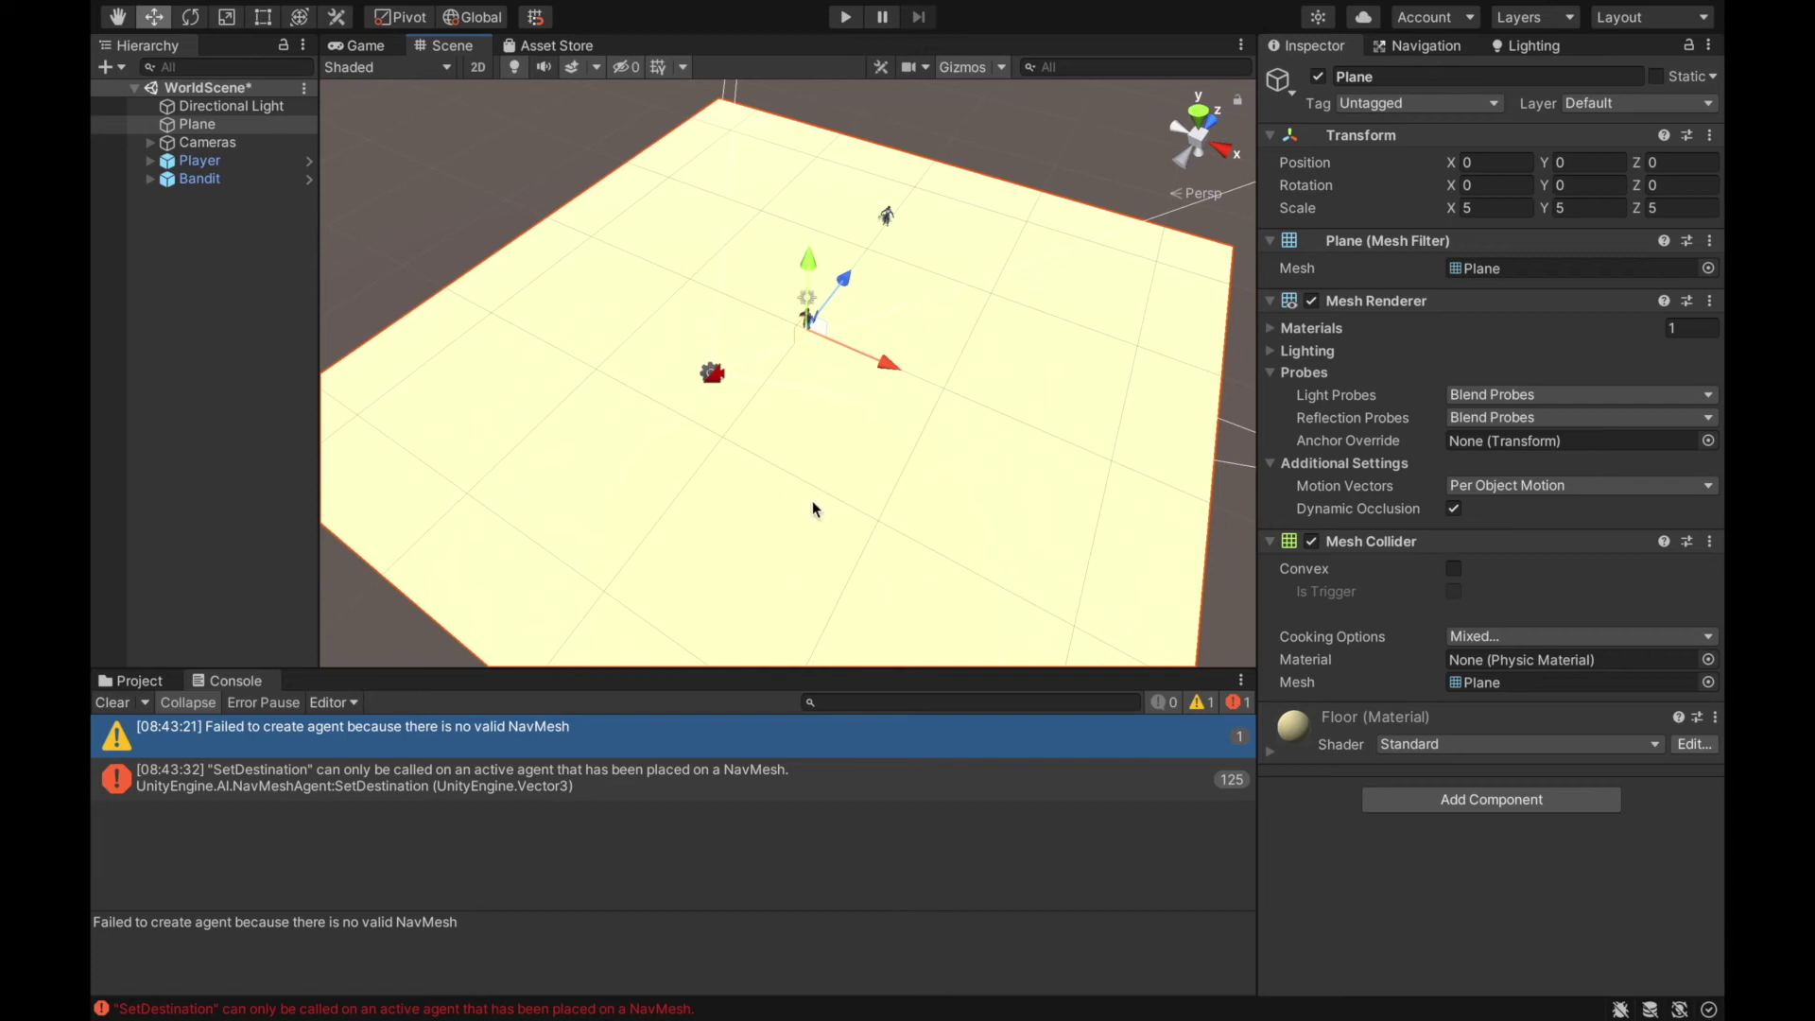
pyautogui.click(1479, 208)
pyautogui.write('7')
pyautogui.click(1579, 208)
pyautogui.write('7')
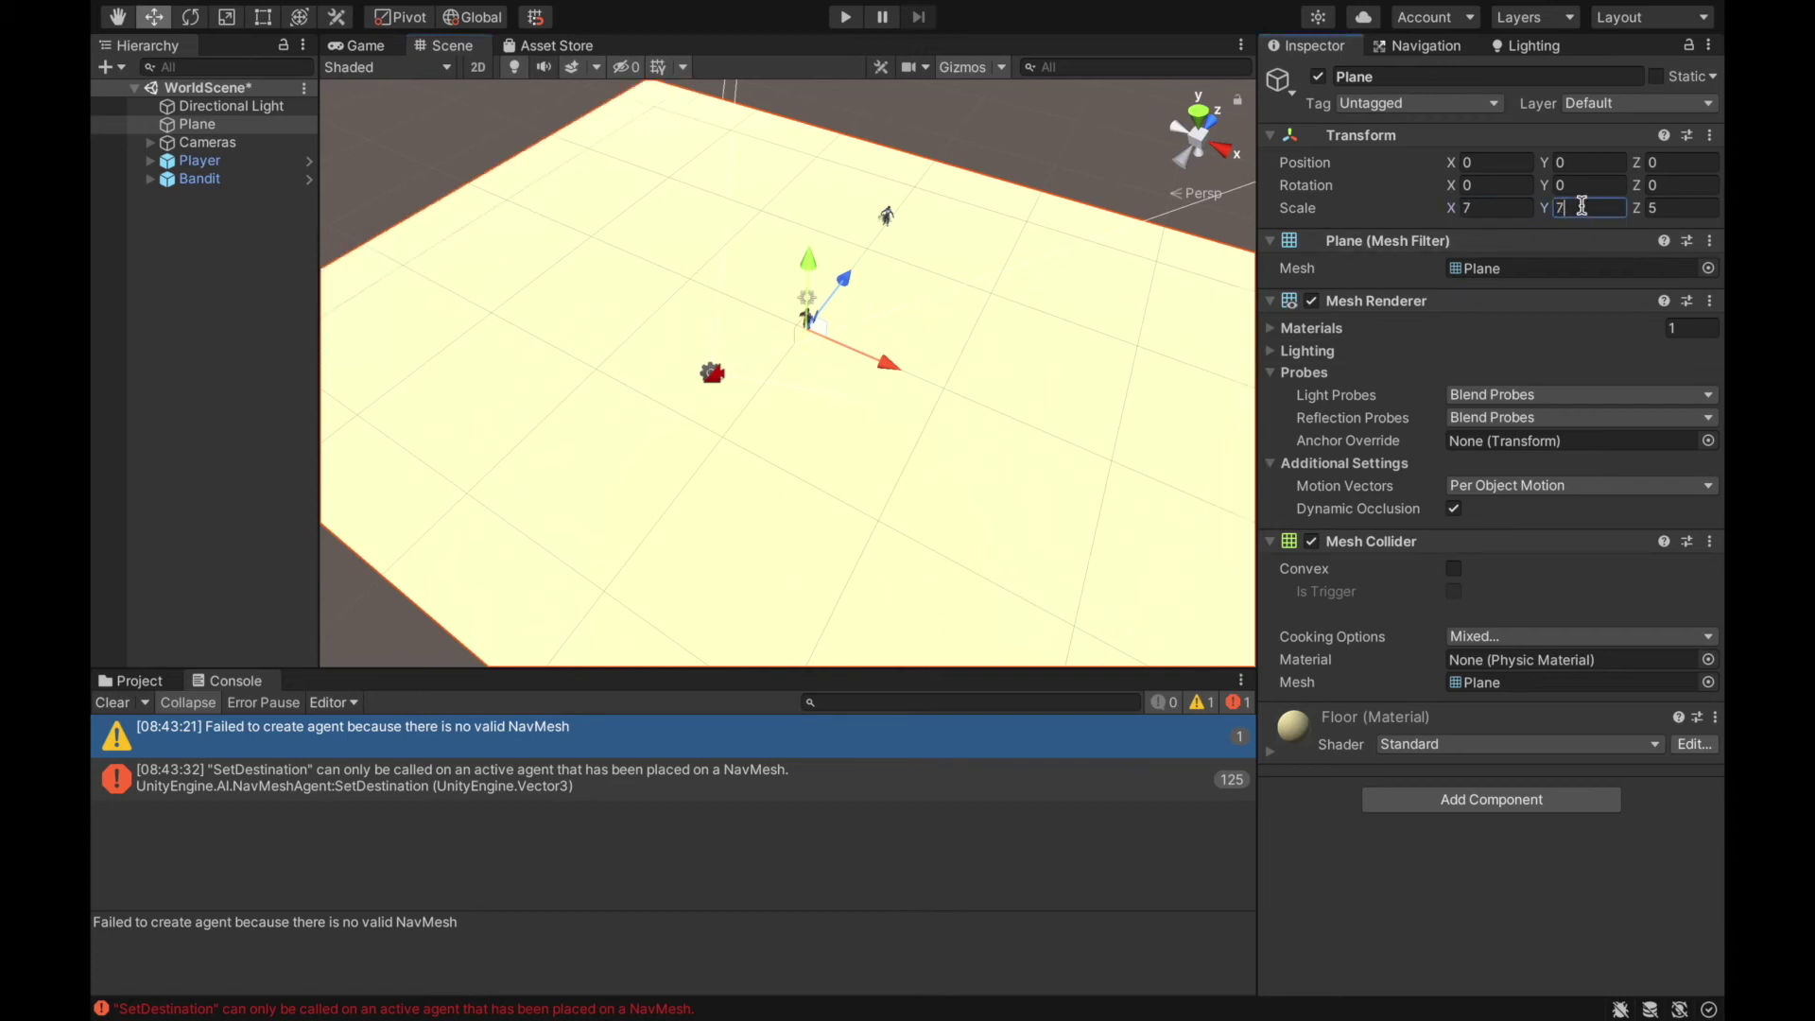
pyautogui.click(1655, 208)
pyautogui.write('7')
# Tick the Plane's Static checkbox and return to the Navigation Bake settings.
pyautogui.moveTo(794, 404)
pyautogui.keyDown('alt'); pyautogui.mouseDown()
pyautogui.moveTo(832, 416)
pyautogui.moveTo(793, 413)
pyautogui.moveTo(787, 390)
pyautogui.mouseUp(); pyautogui.keyUp('alt')
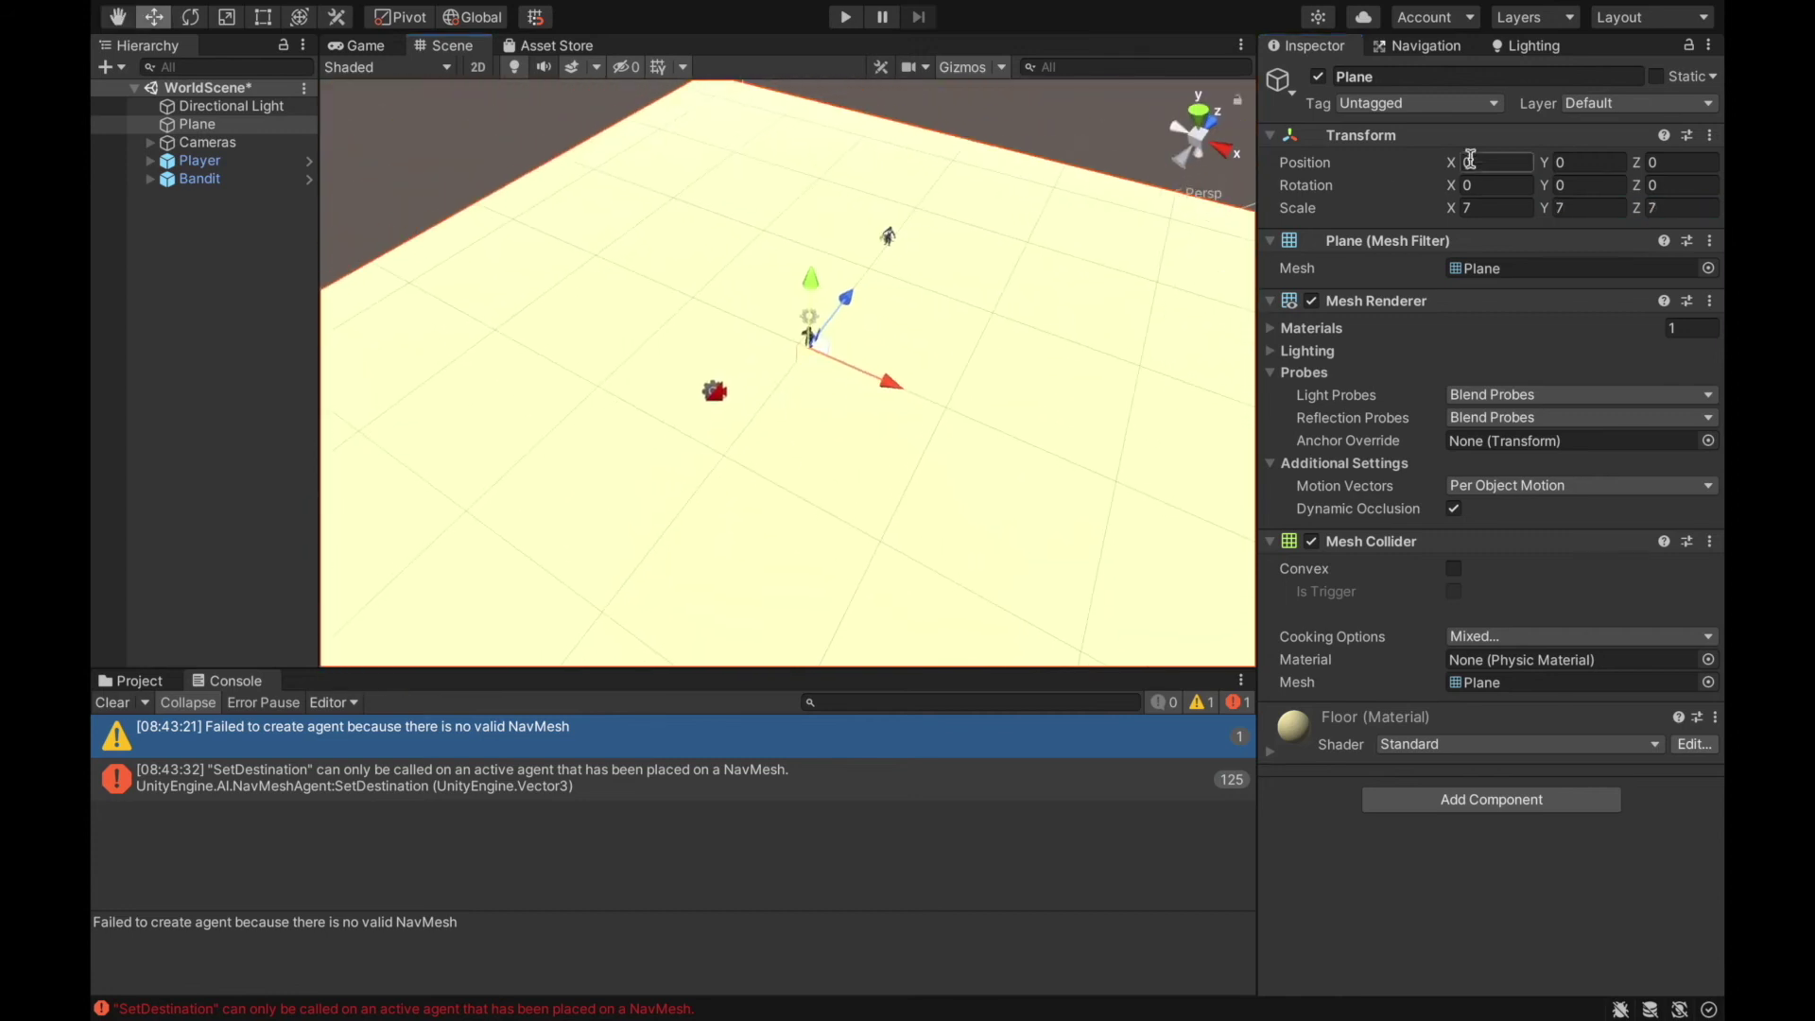
pyautogui.click(1656, 77)
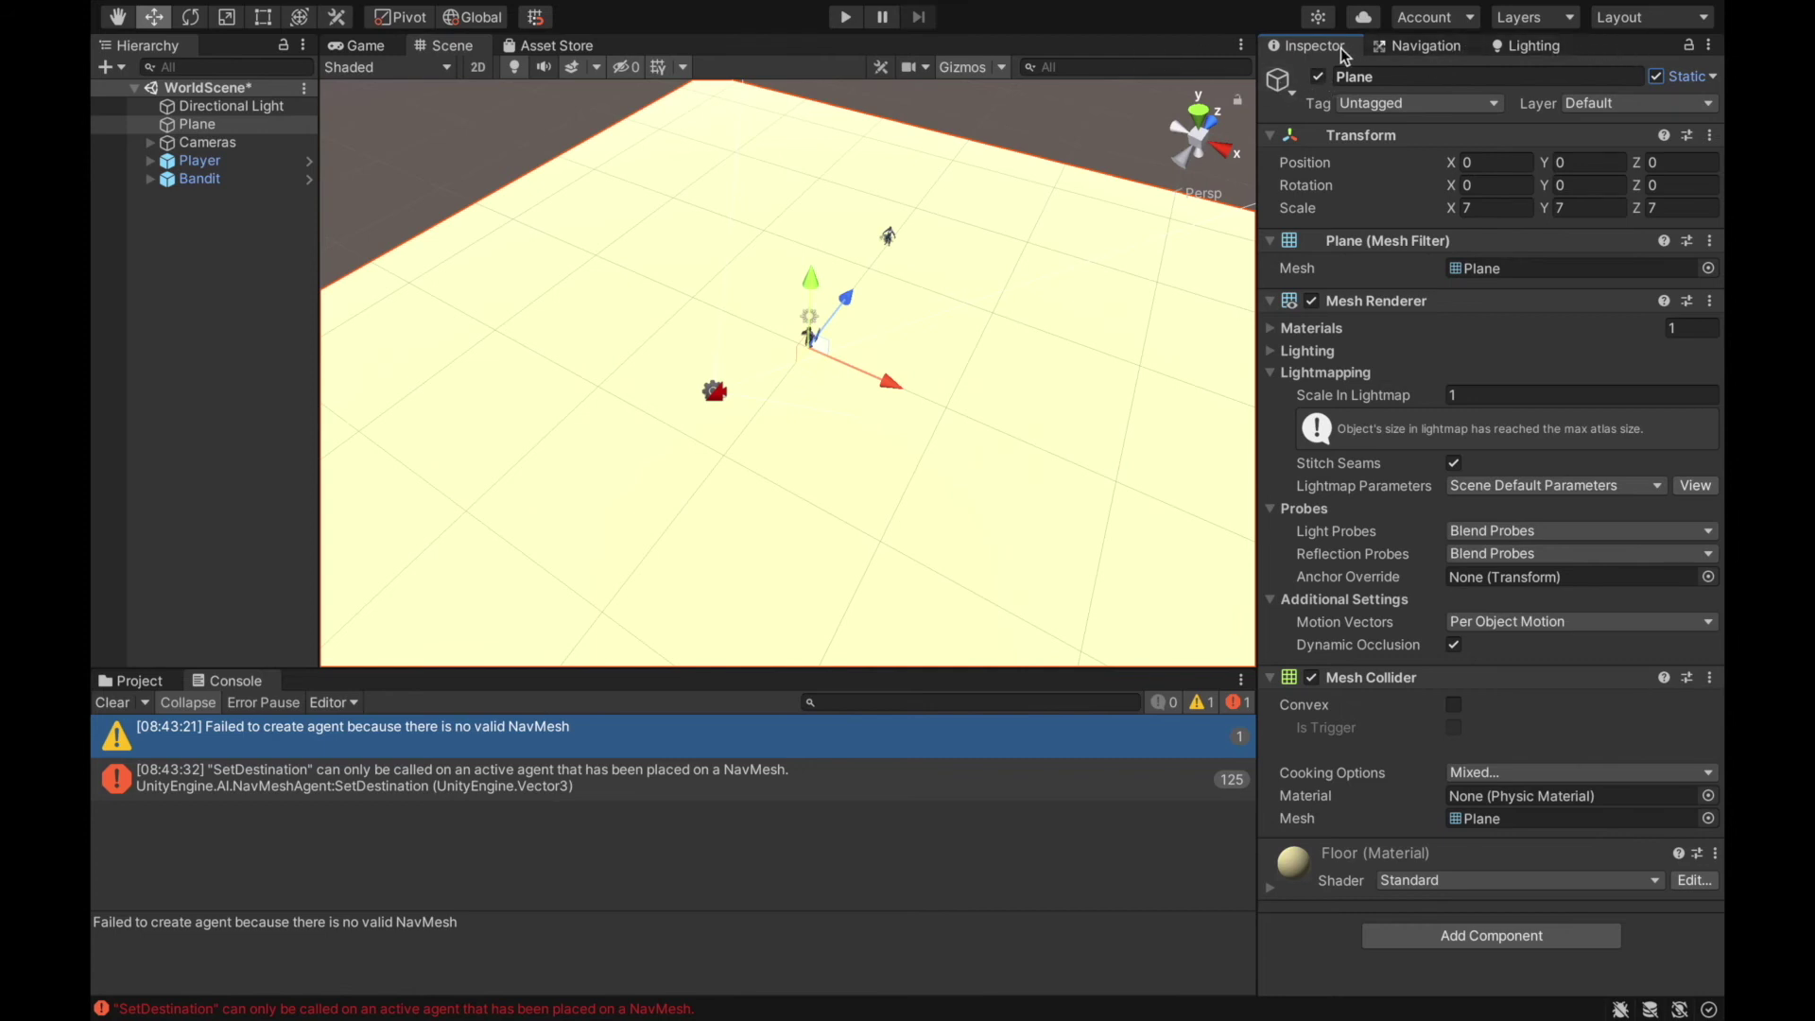
pyautogui.click(1443, 49)
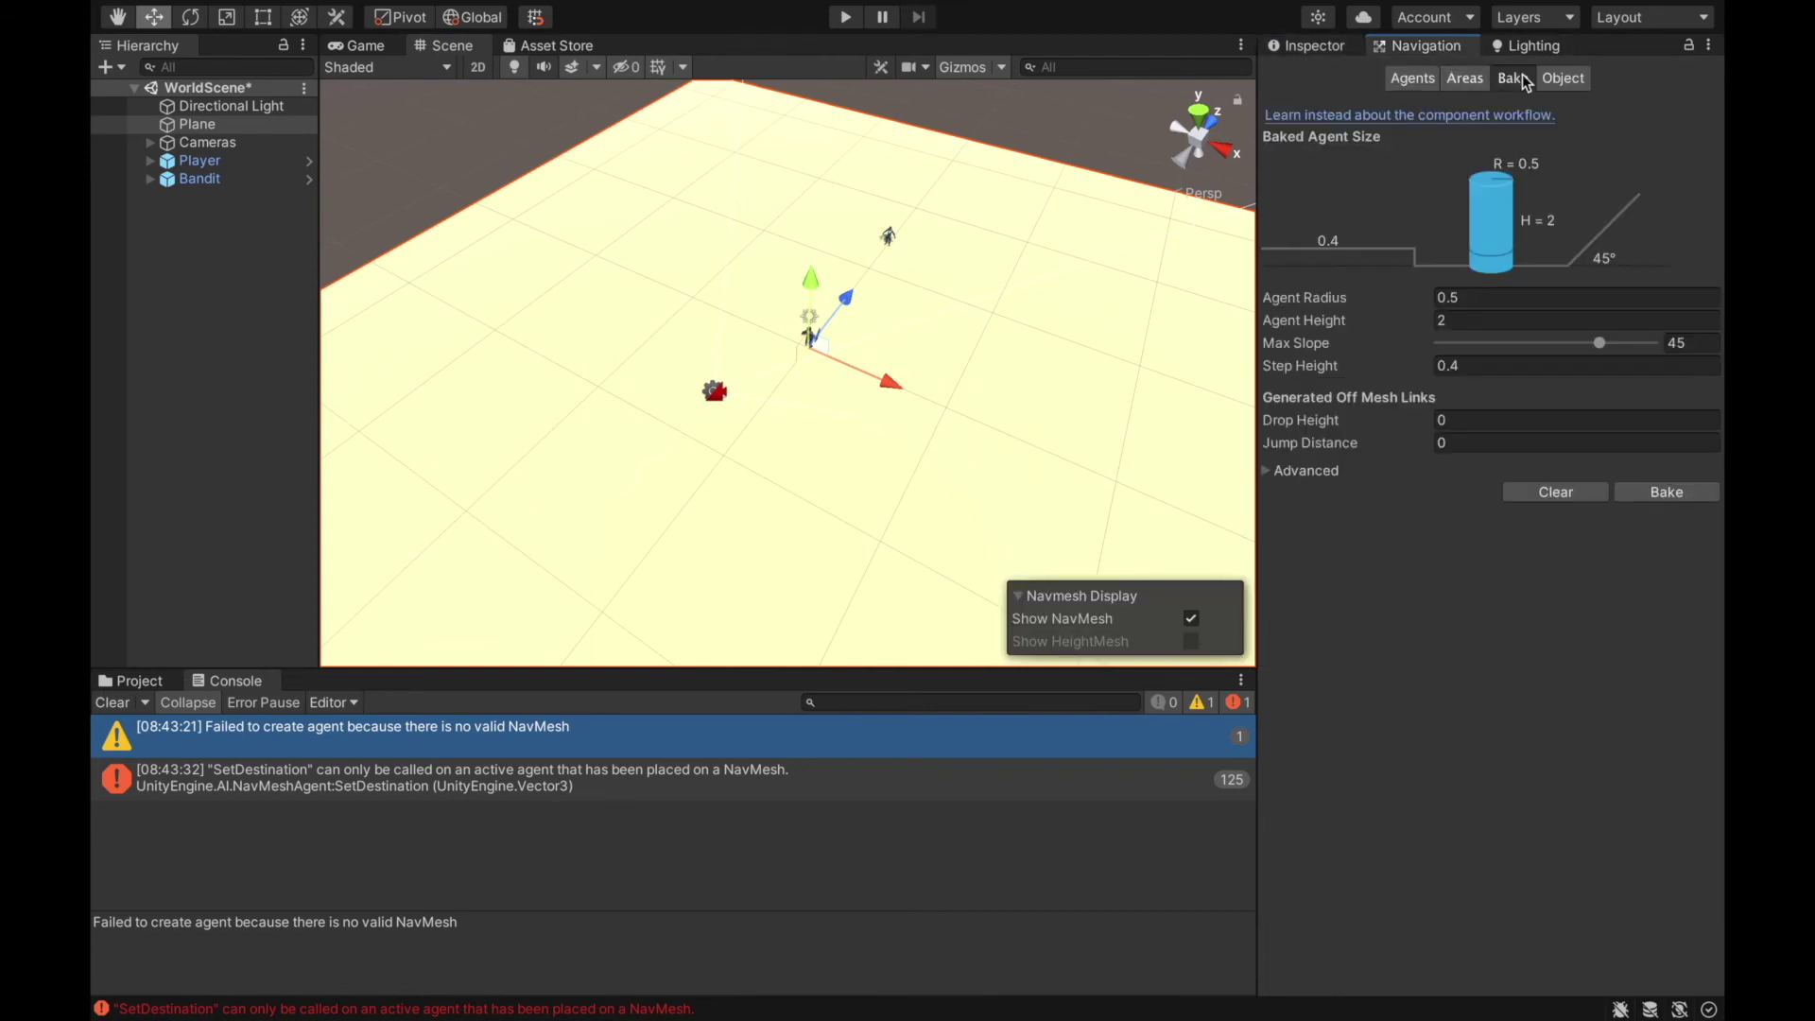
# Bake the NavMesh over the plane and inspect the Bandit and Player from several angles.
pyautogui.click(1663, 493)
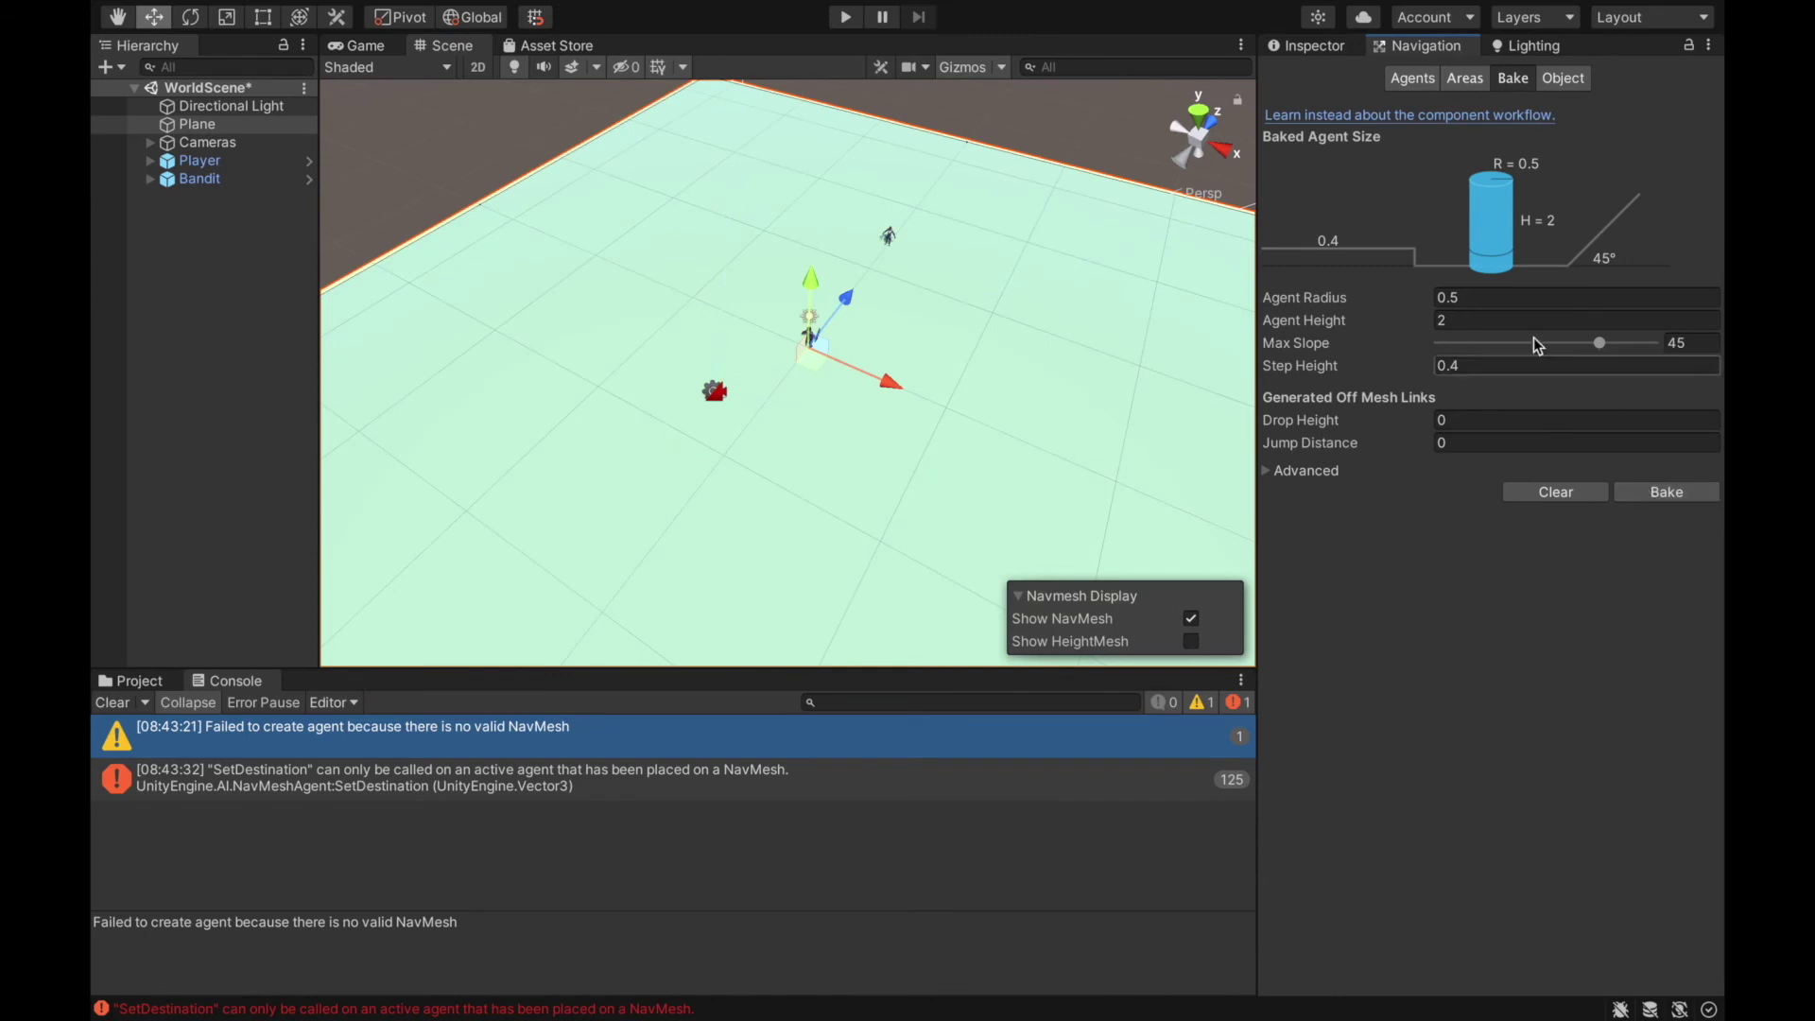
pyautogui.keyDown('alt'); pyautogui.moveTo(680, 311); pyautogui.dragTo(744, 256); pyautogui.keyUp('alt')
pyautogui.click(803, 242)
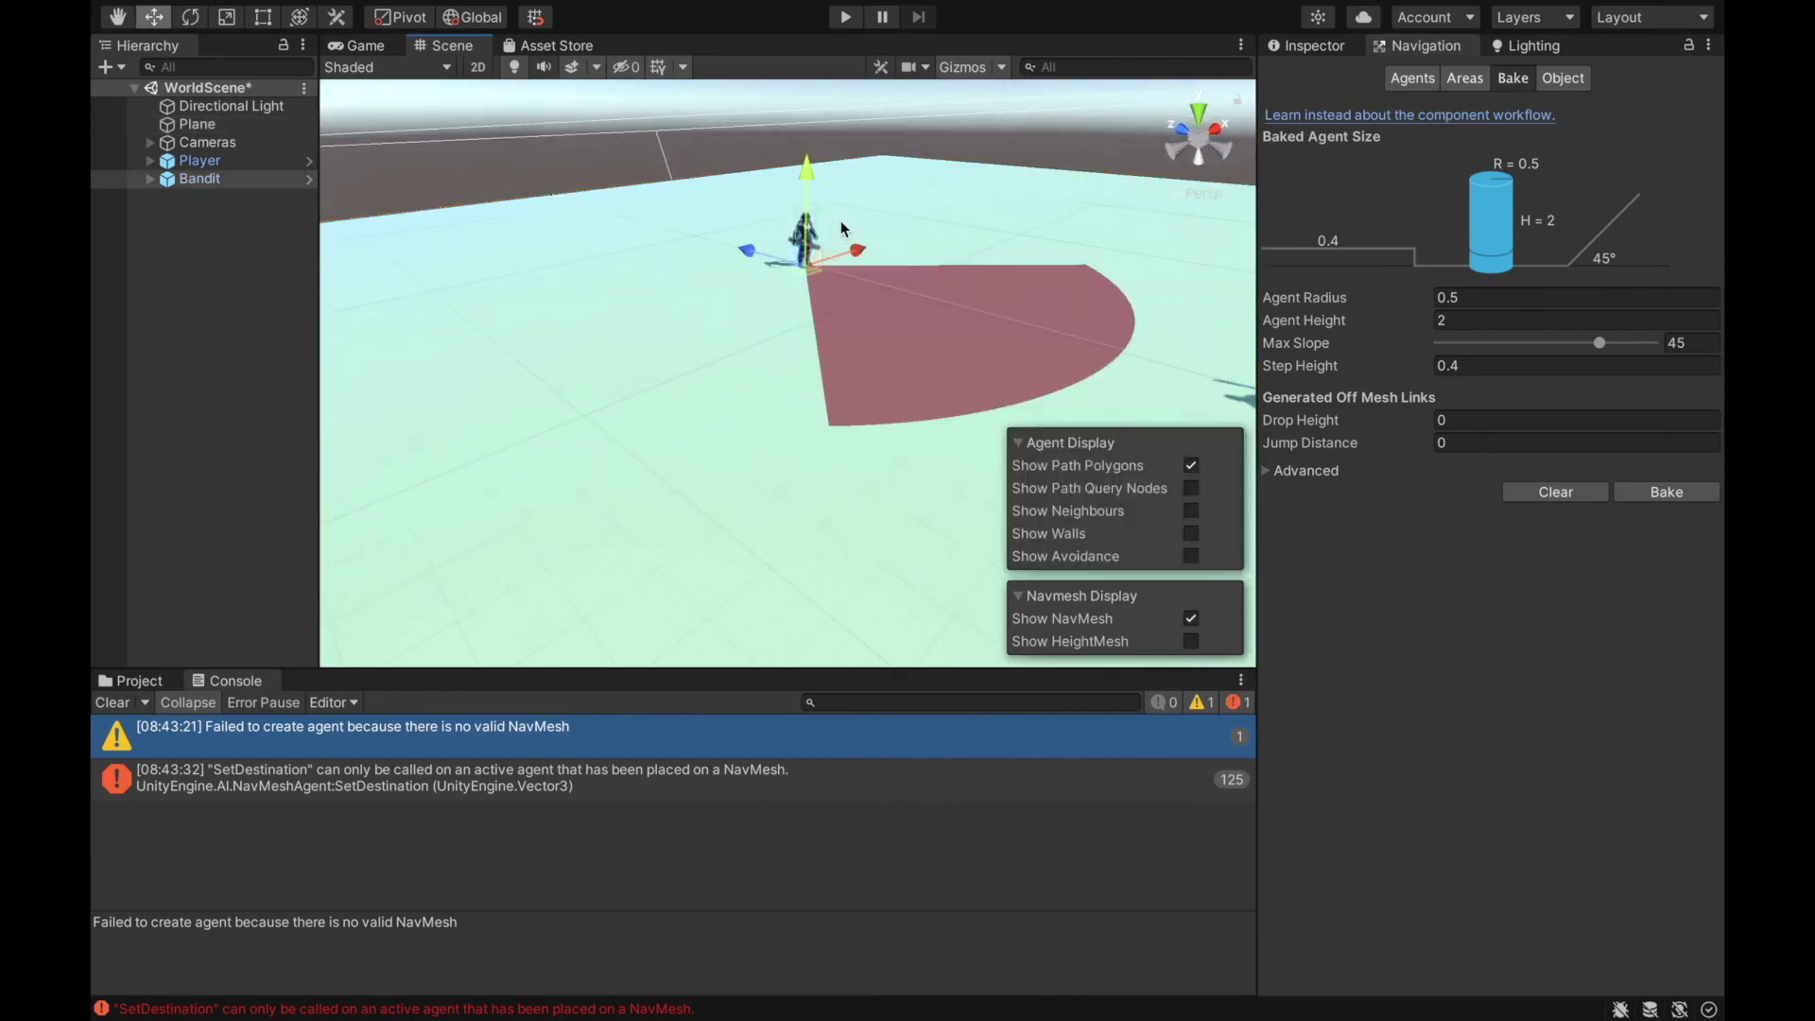
pyautogui.press('f')
pyautogui.keyDown('alt'); pyautogui.moveTo(813, 265); pyautogui.dragTo(206, 300); pyautogui.keyUp('alt')
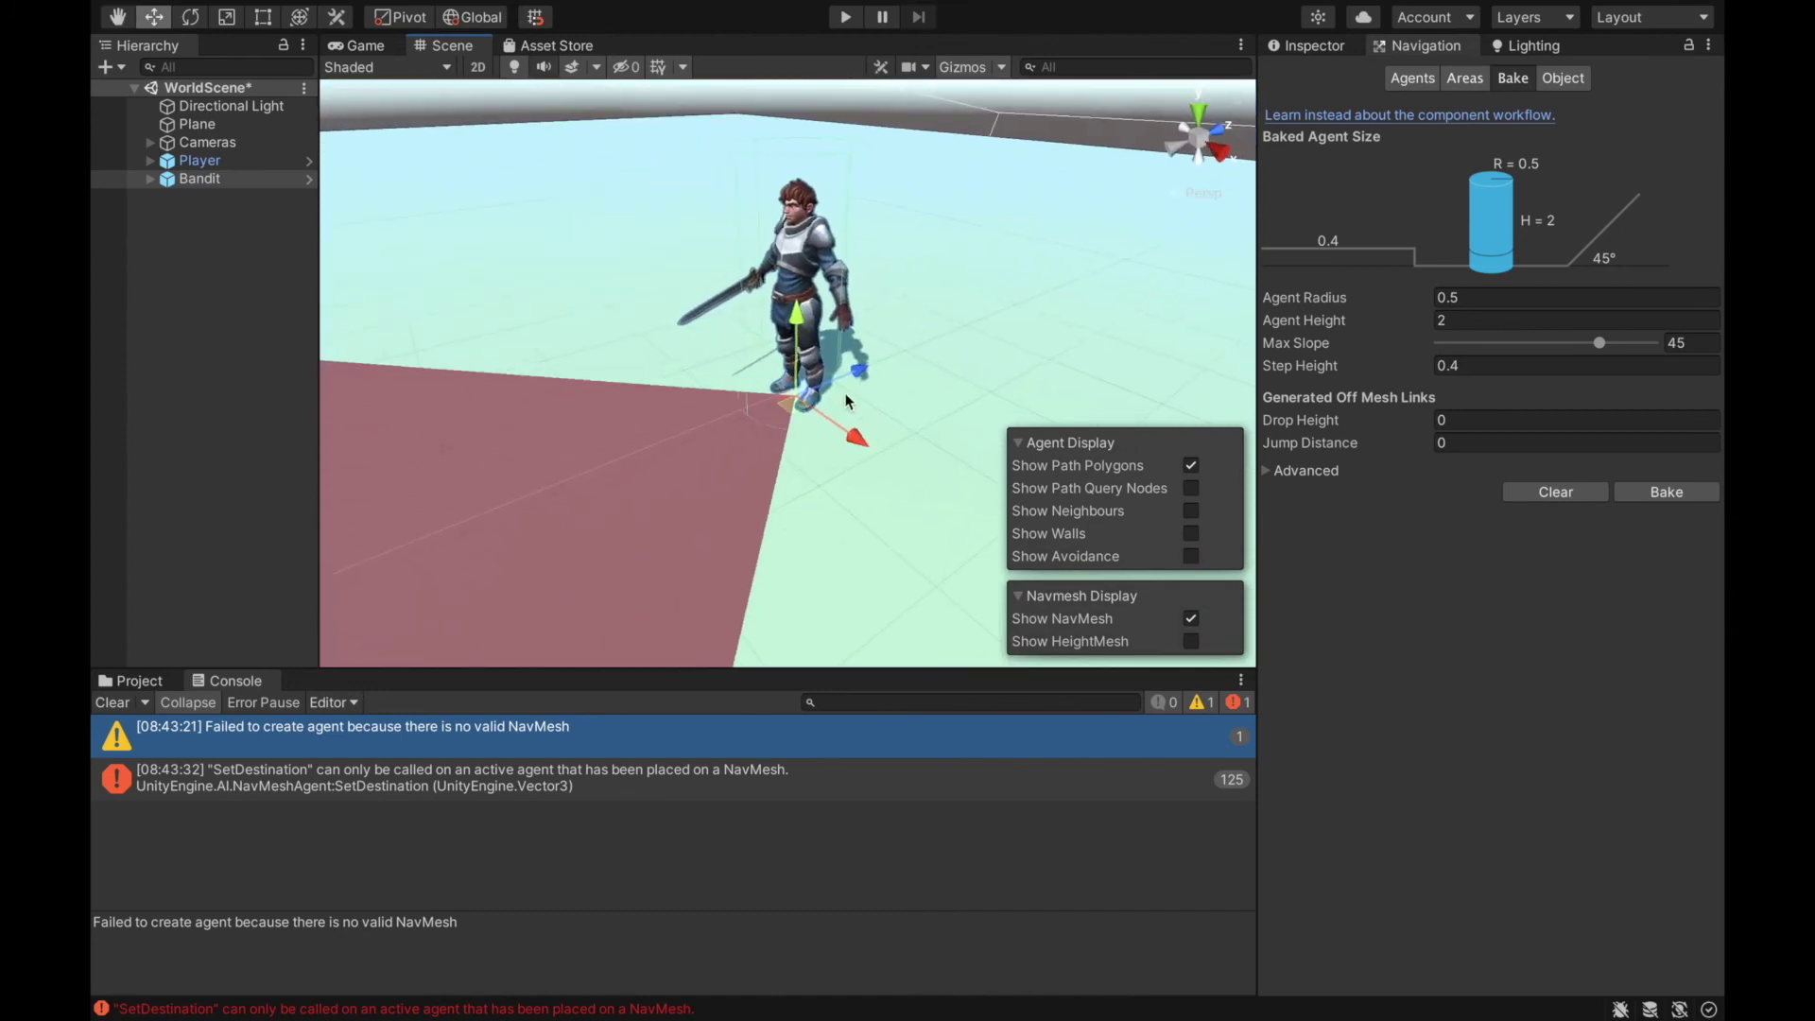
pyautogui.keyDown('alt'); pyautogui.moveTo(847, 400); pyautogui.dragTo(1116, 234); pyautogui.keyUp('alt')
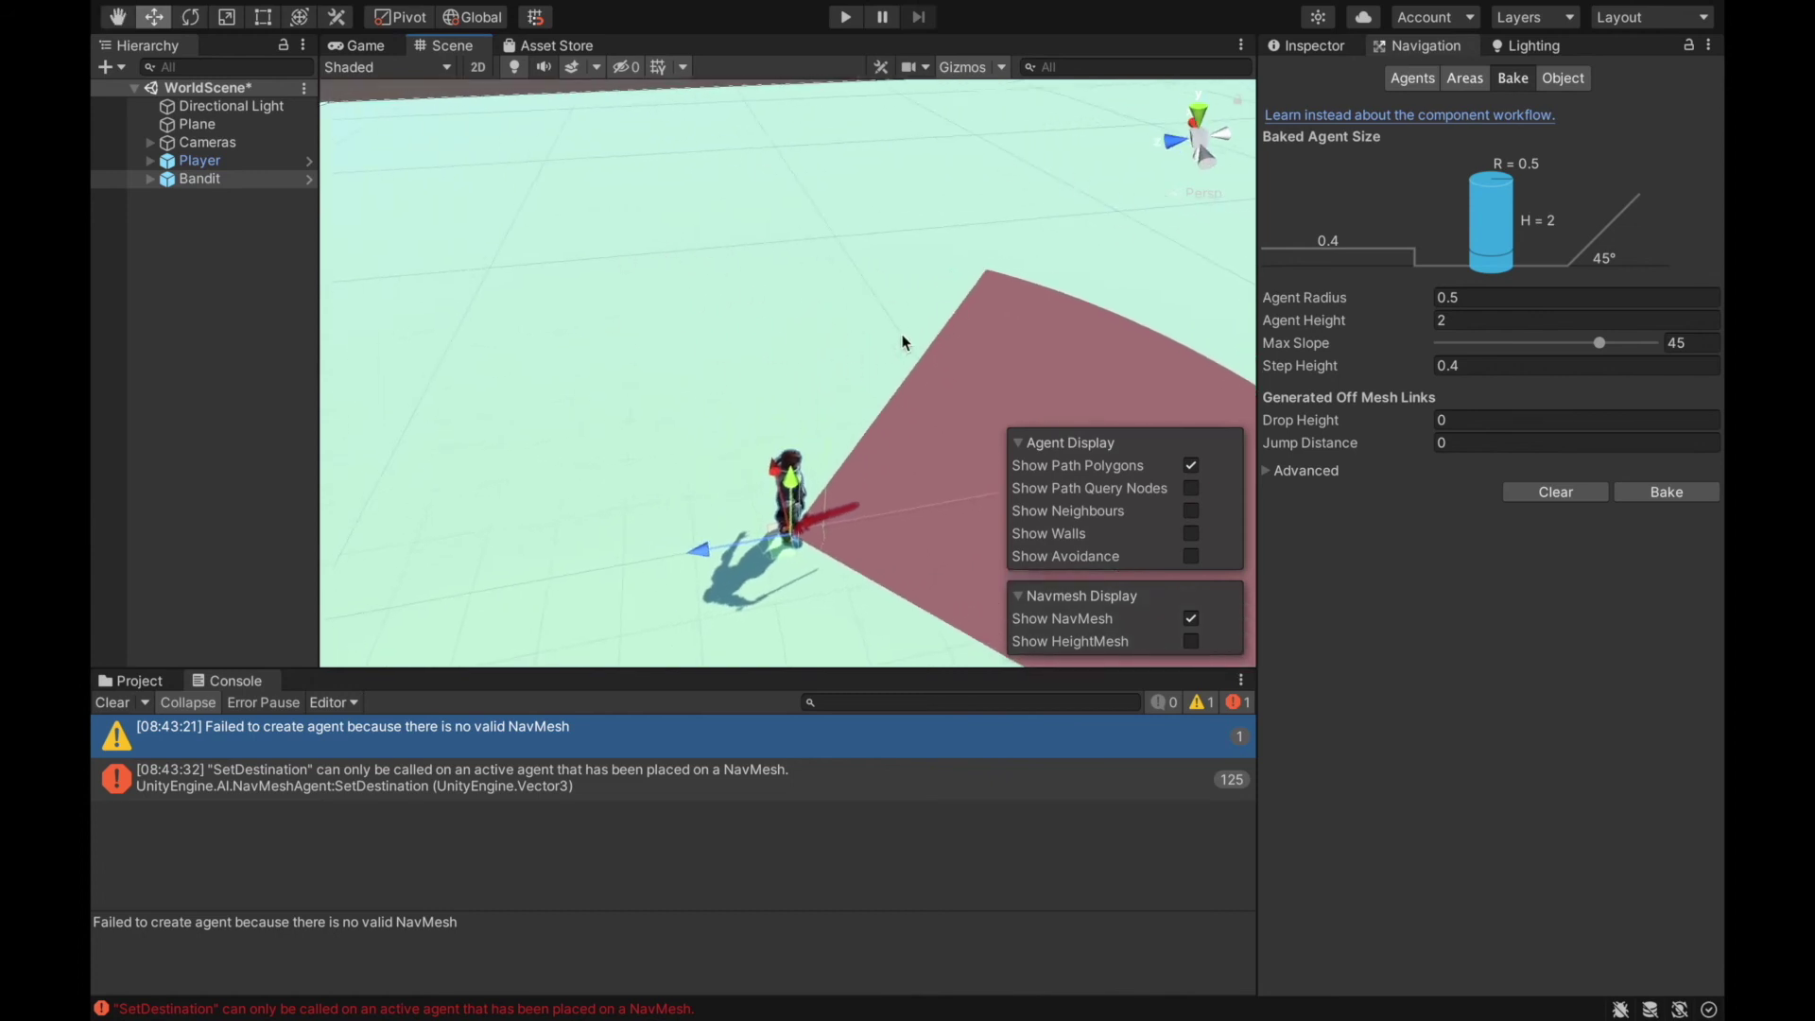
# Re-centre on both characters, clear the old console errors and start play mode.
pyautogui.press('f')
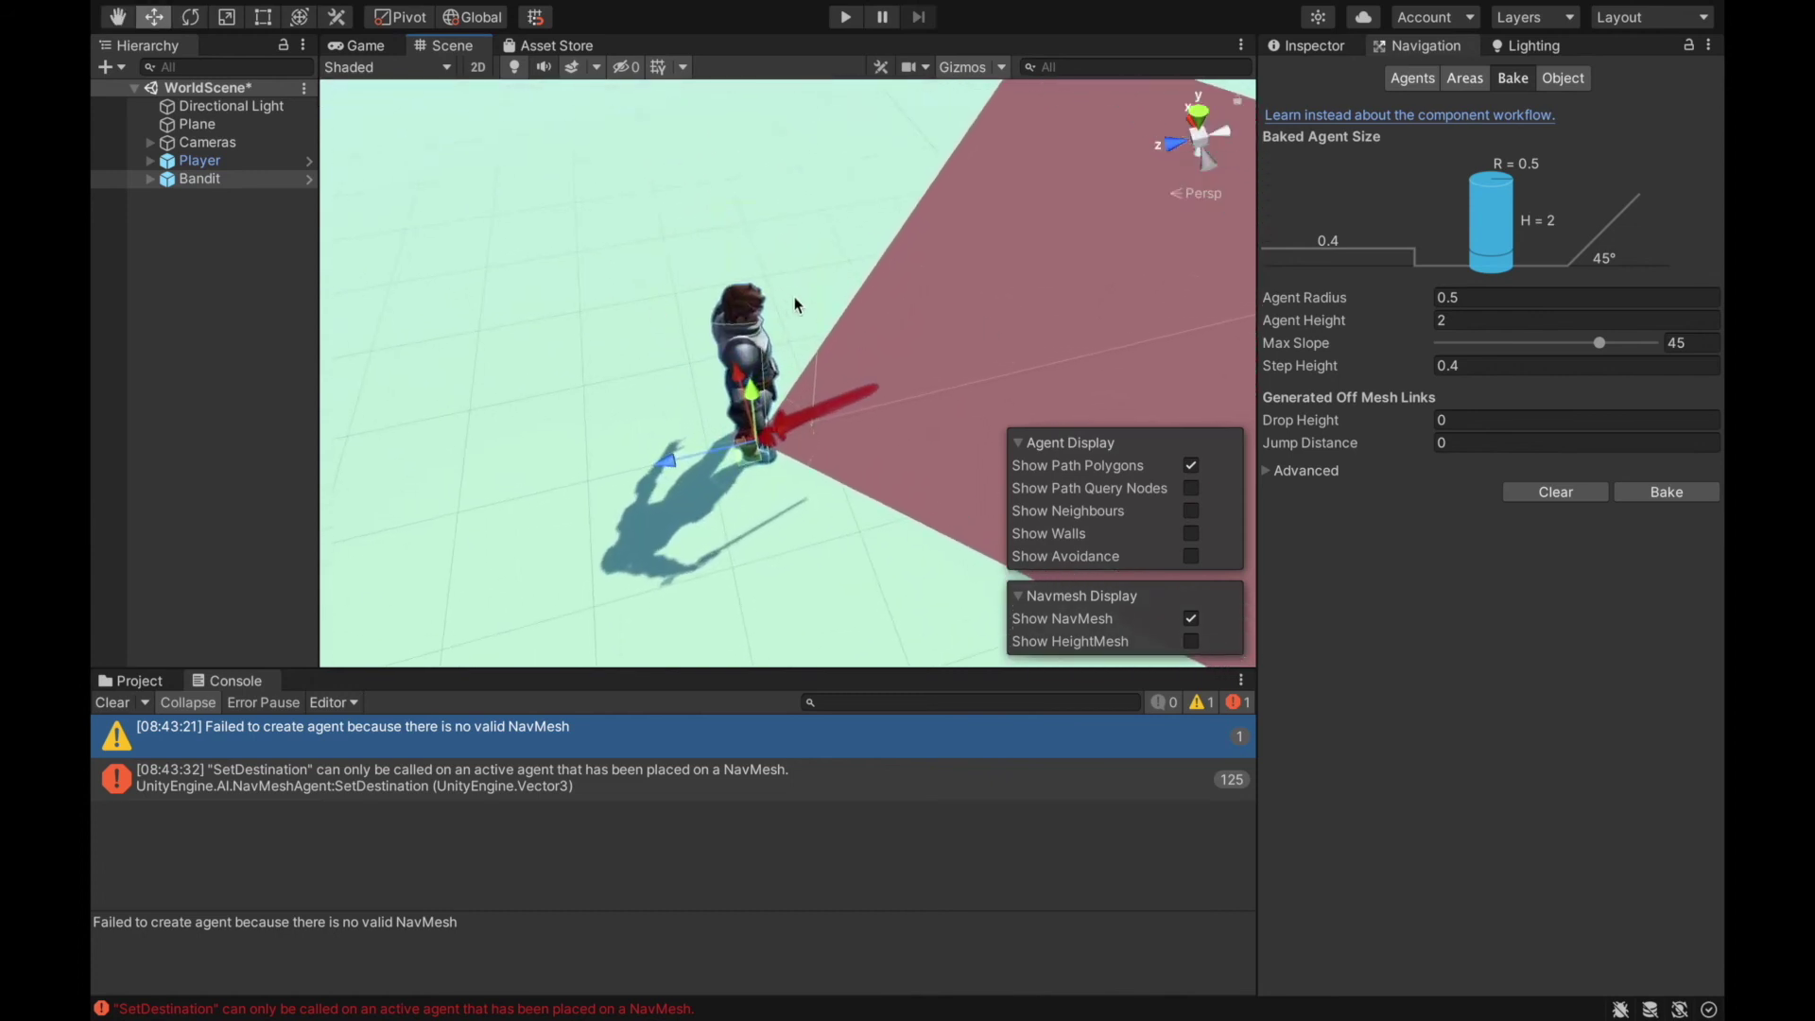
pyautogui.keyDown('alt'); pyautogui.moveTo(802, 269); pyautogui.dragTo(735, 304); pyautogui.keyUp('alt')
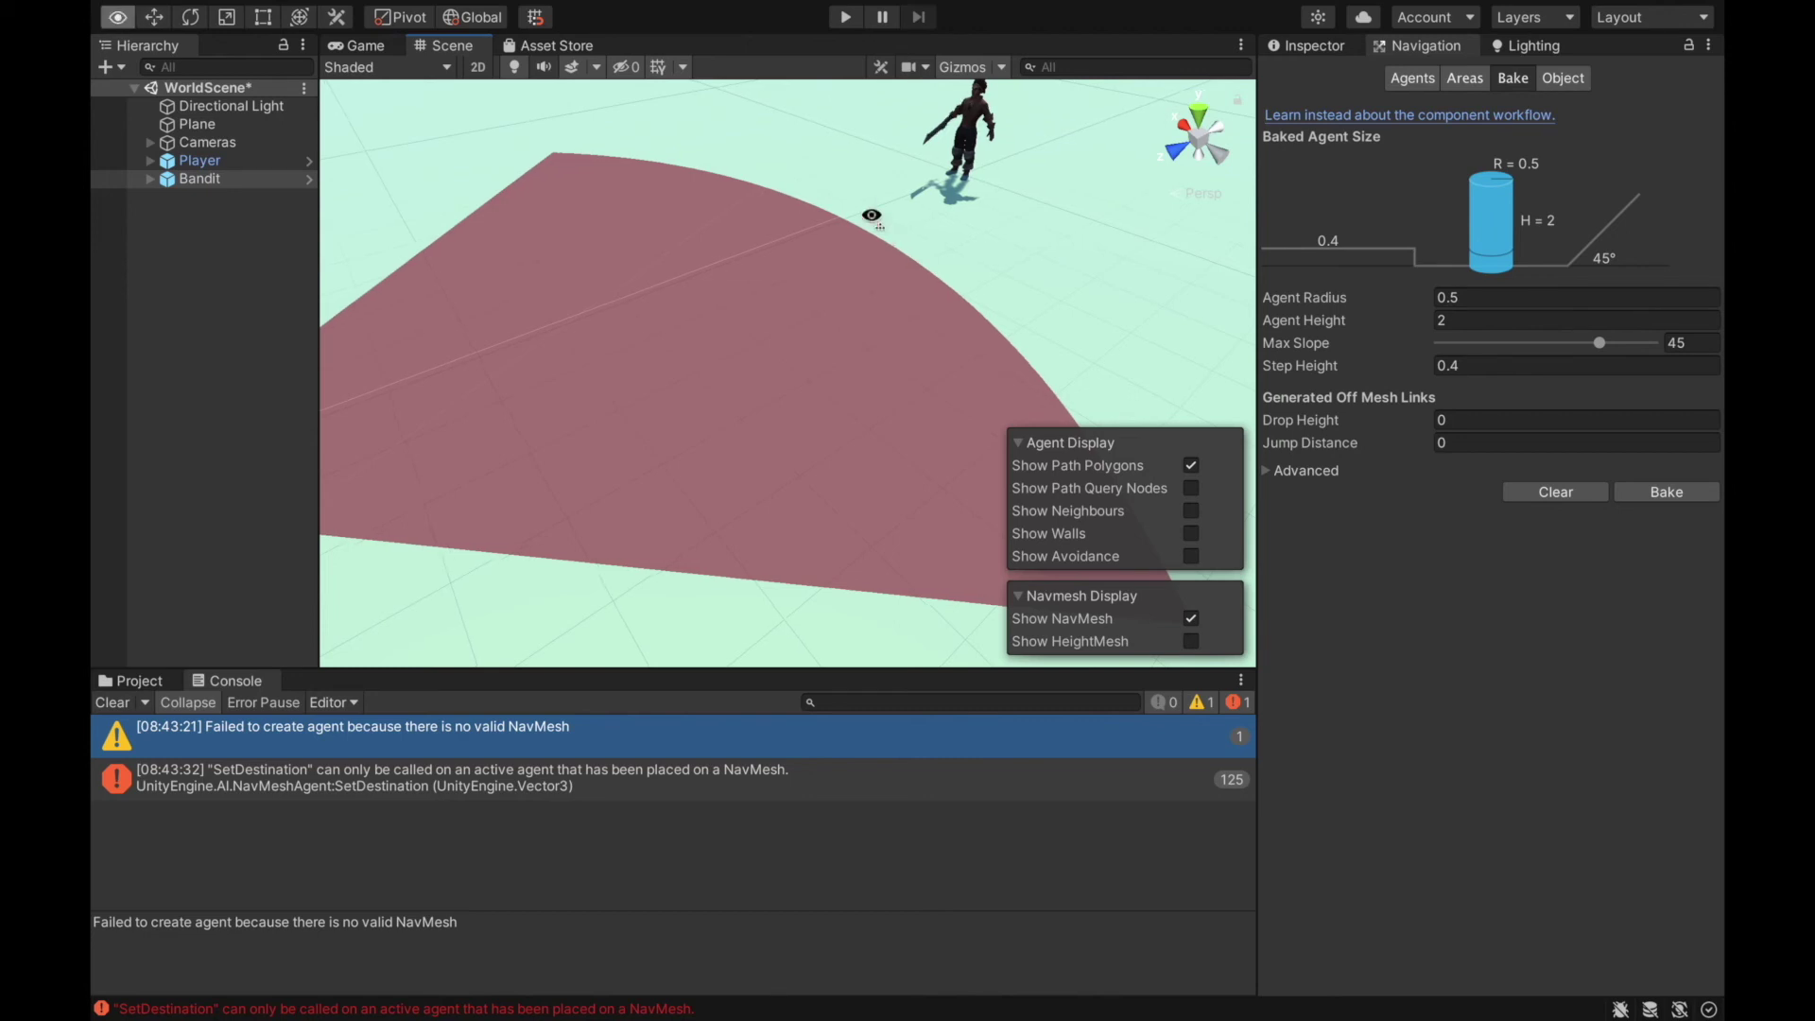
pyautogui.keyDown('alt'); pyautogui.moveTo(870, 214); pyautogui.dragTo(130, 669); pyautogui.keyUp('alt')
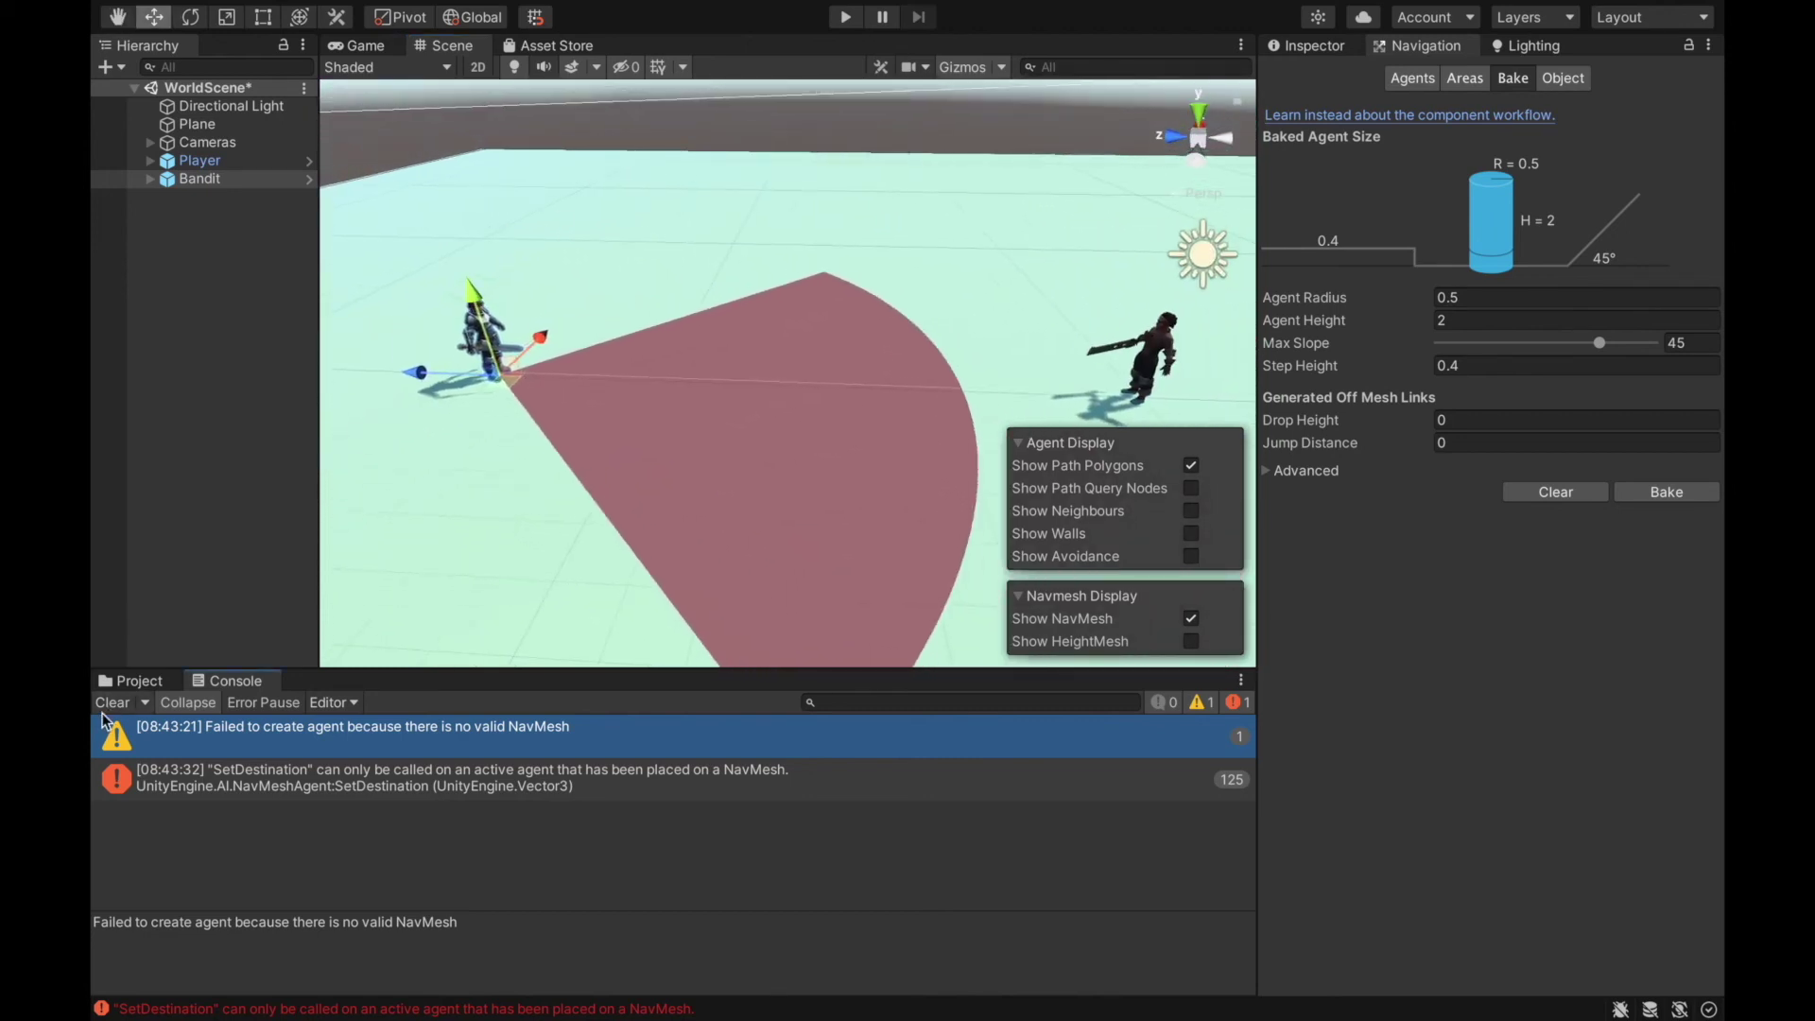
pyautogui.click(110, 704)
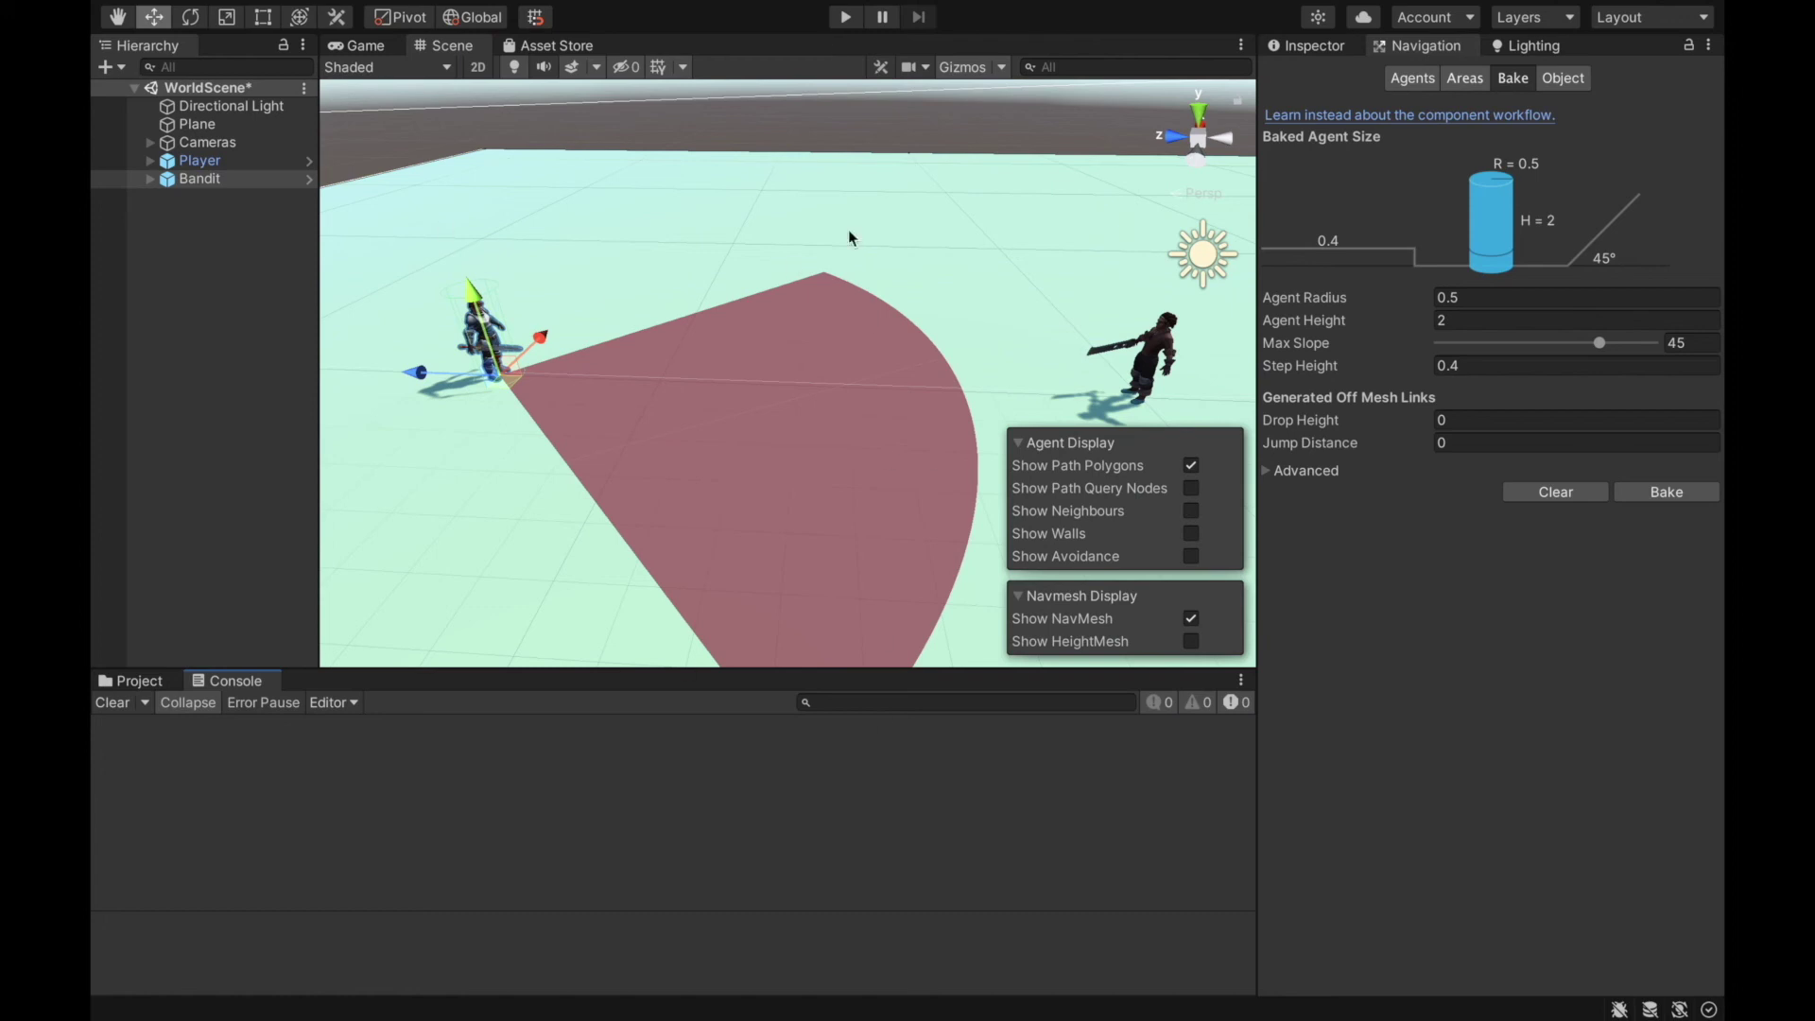
pyautogui.click(846, 17)
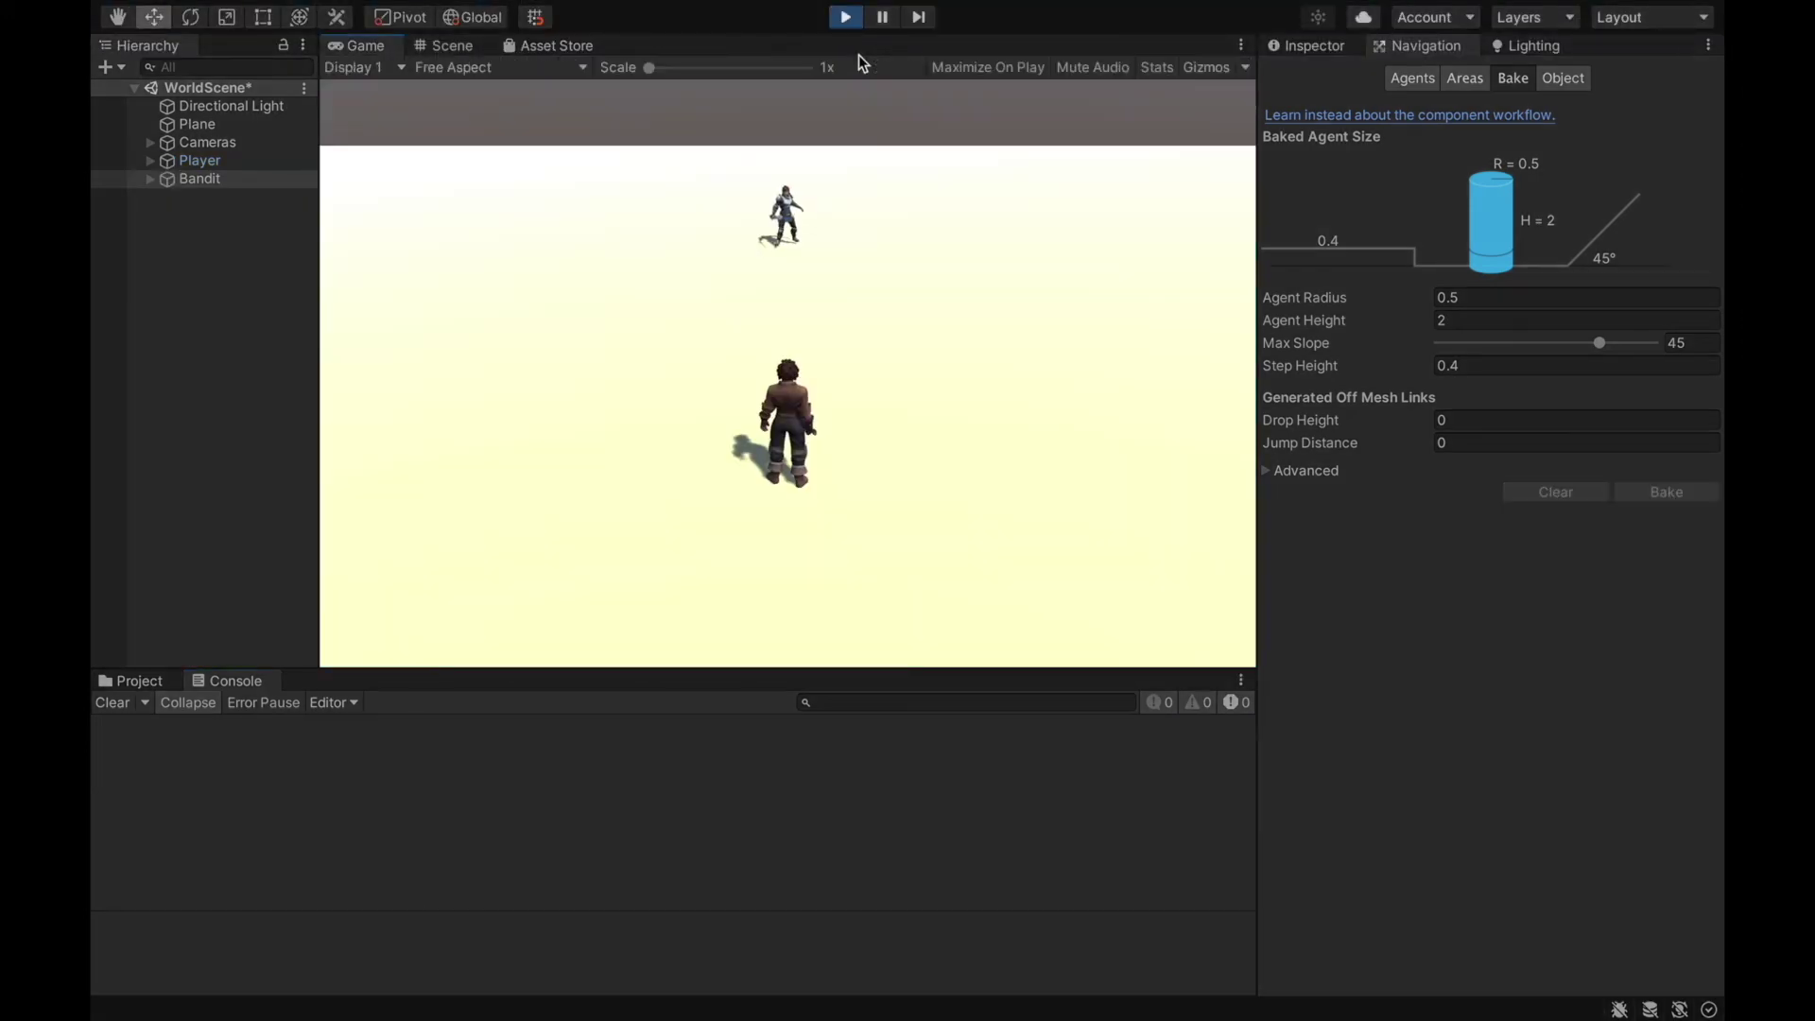
# During play, show the Scene view framed on the Plane and zoom toward both characters.
pyautogui.click(433, 43)
pyautogui.moveTo(718, 189); pyautogui.dragTo(330, 225, button='right')
pyautogui.doubleClick(282, 125)
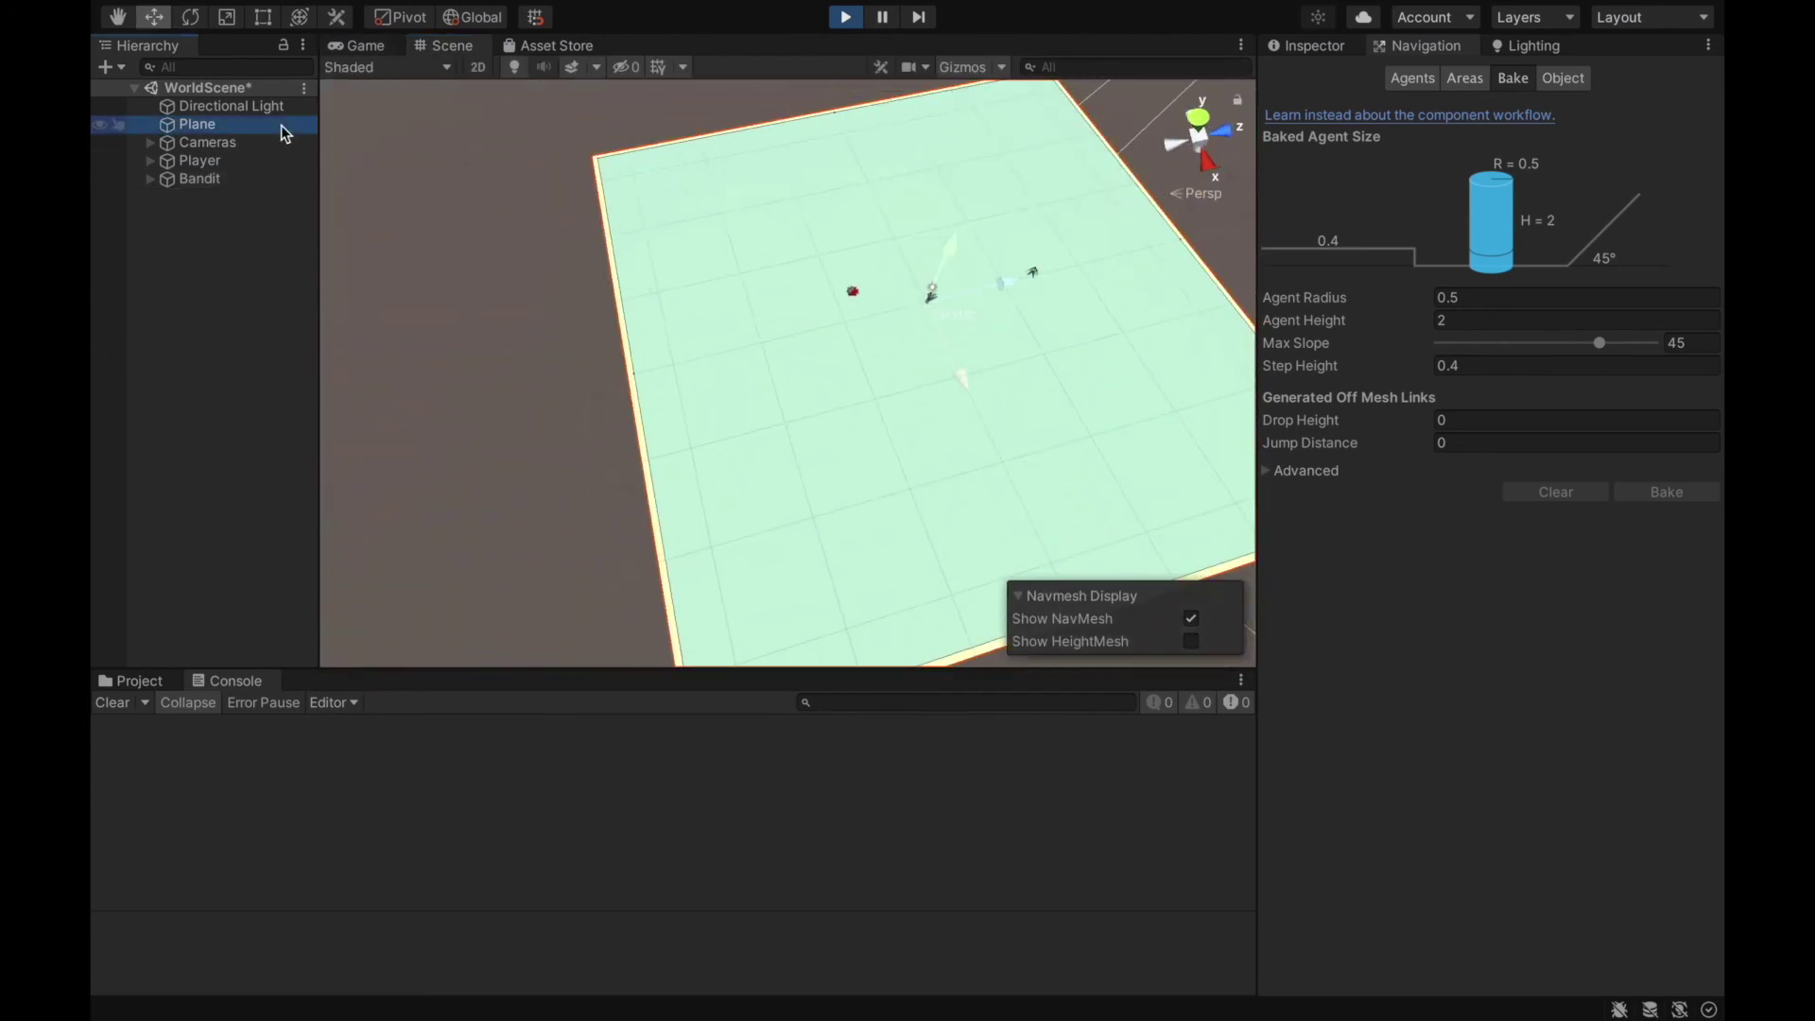
pyautogui.moveTo(467, 295); pyautogui.dragTo(709, 303, button='right')
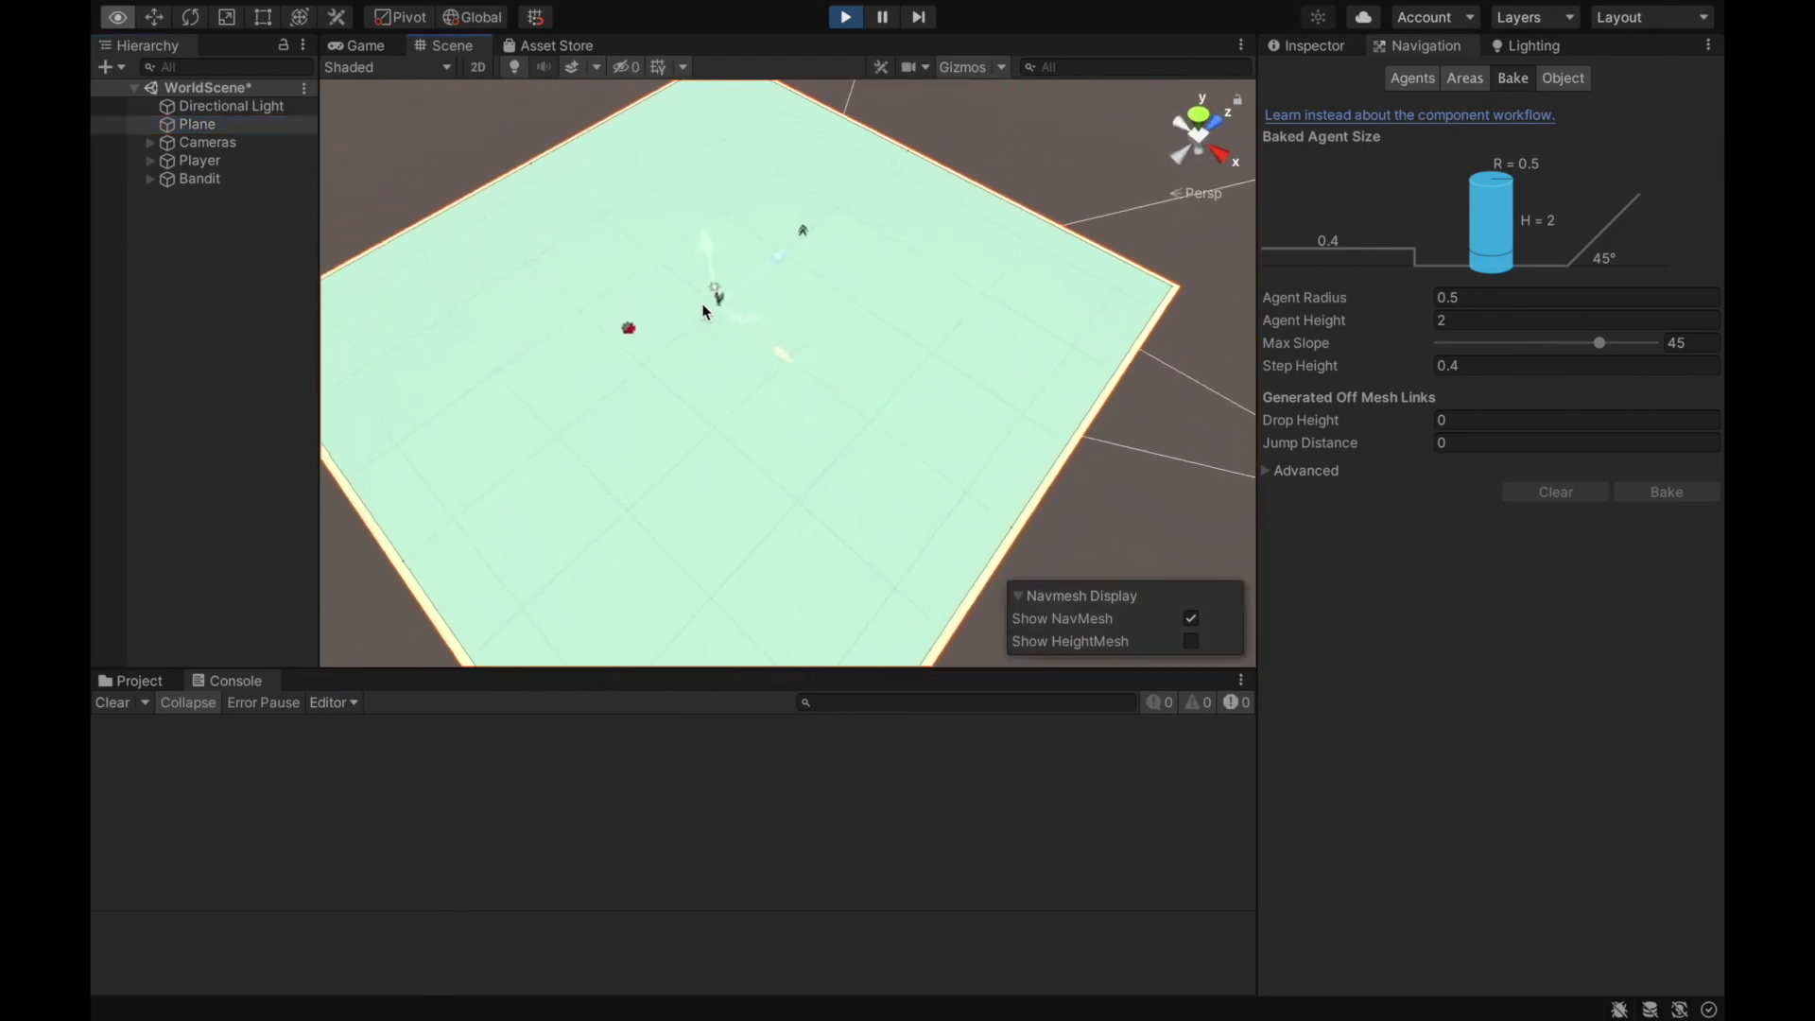
pyautogui.scroll(5, 585, 308)
pyautogui.moveTo(585, 308); pyautogui.dragTo(535, 211, button='right')
pyautogui.scroll(3, 554, 236)
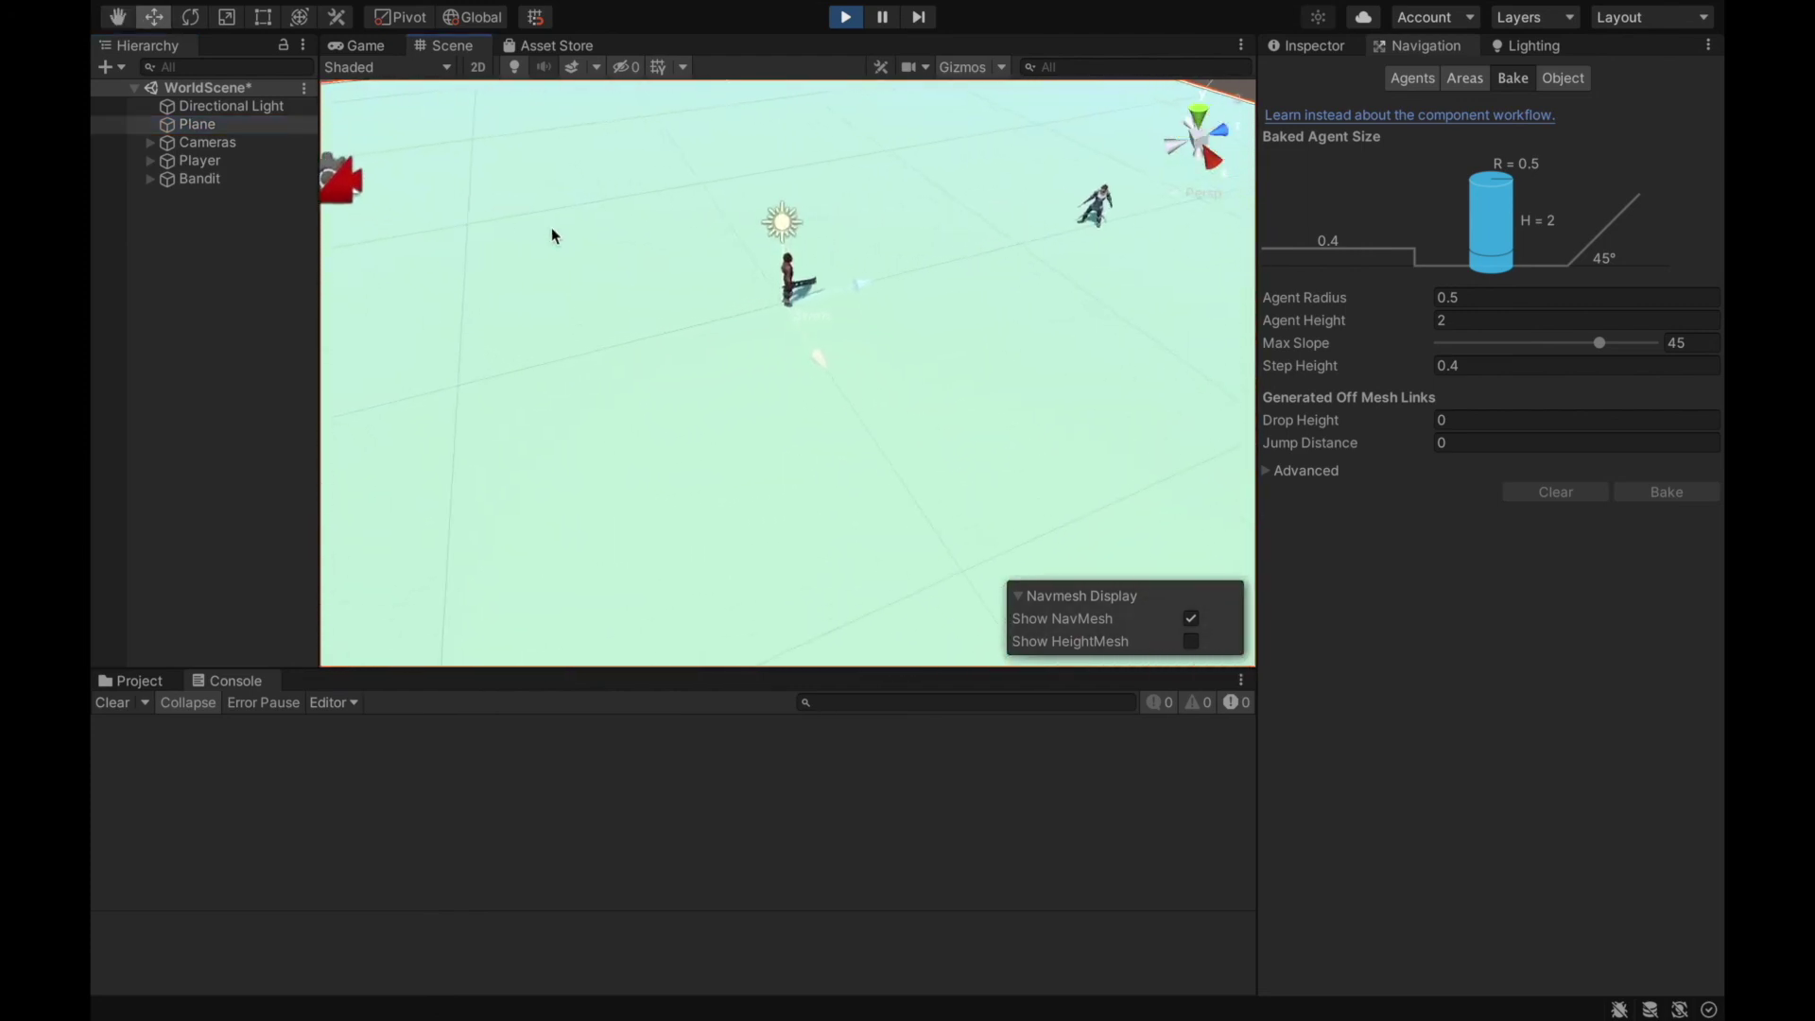
pyautogui.moveTo(818, 312); pyautogui.dragTo(972, 472, button='right')
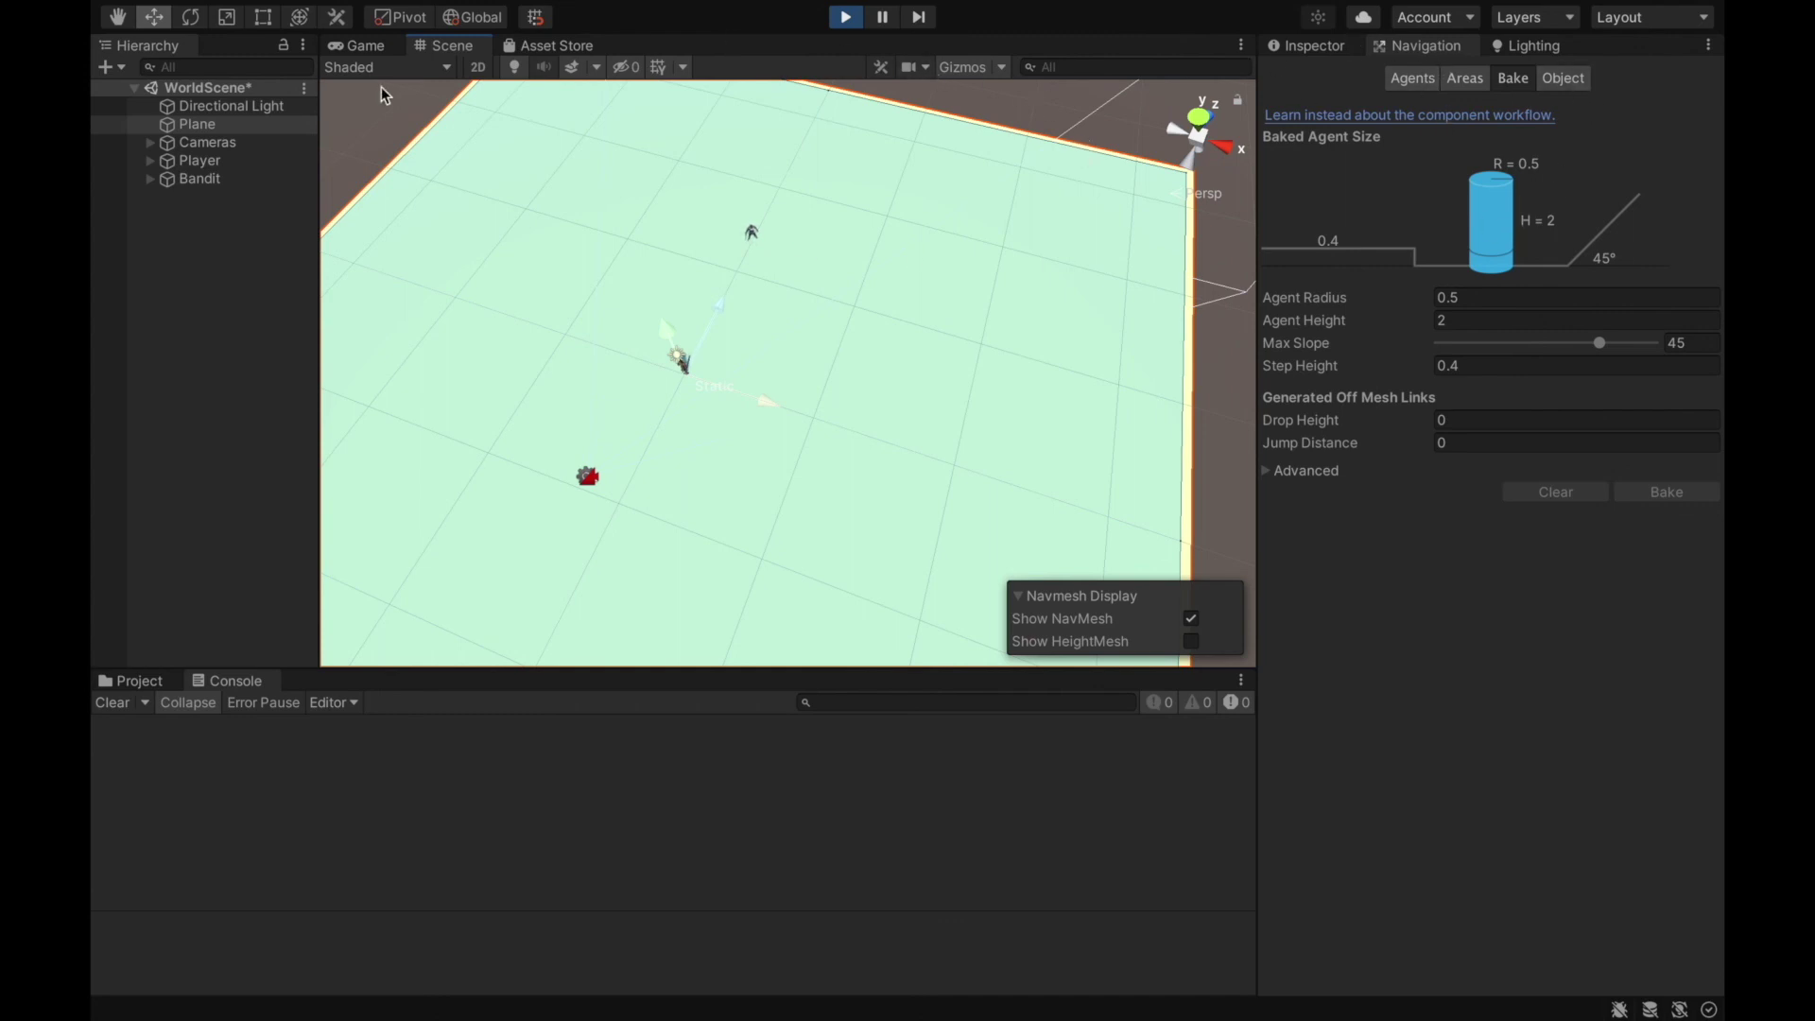
# Back in the Game view, swing the player's sword as the Bandit approaches, then stop play mode.
pyautogui.click(354, 56)
pyautogui.click(360, 47)
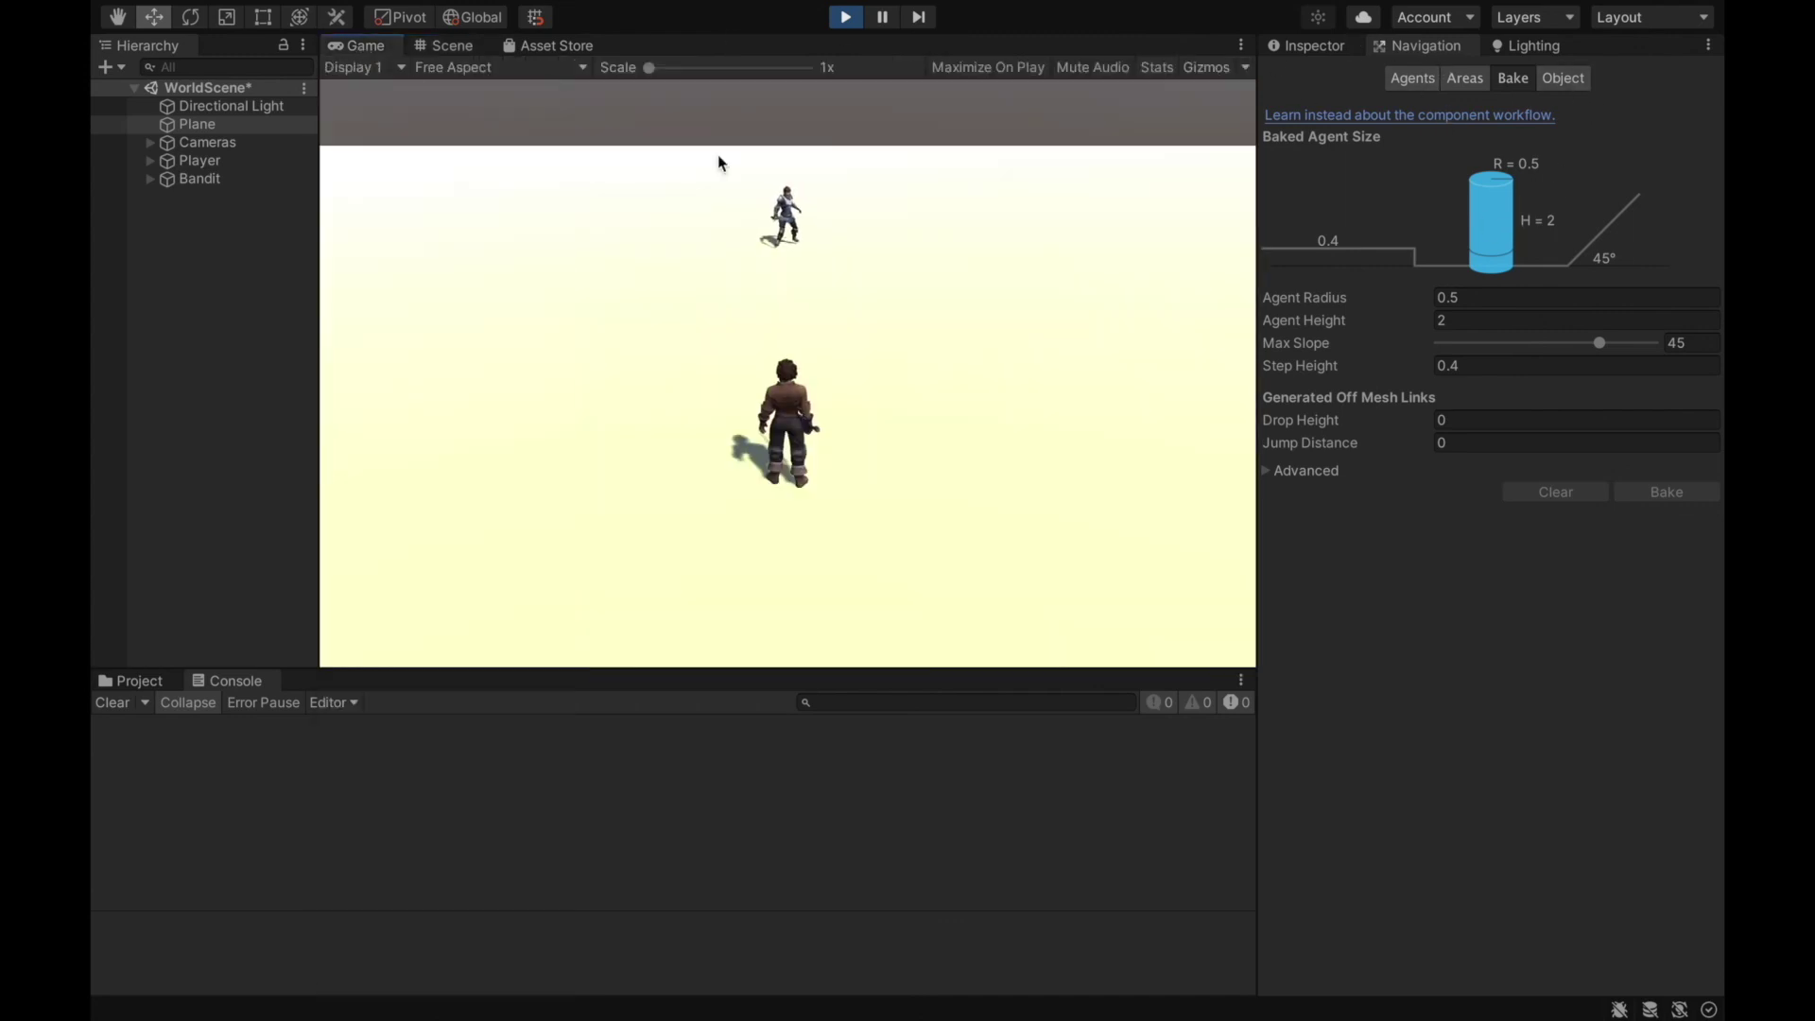
pyautogui.click(877, 314)
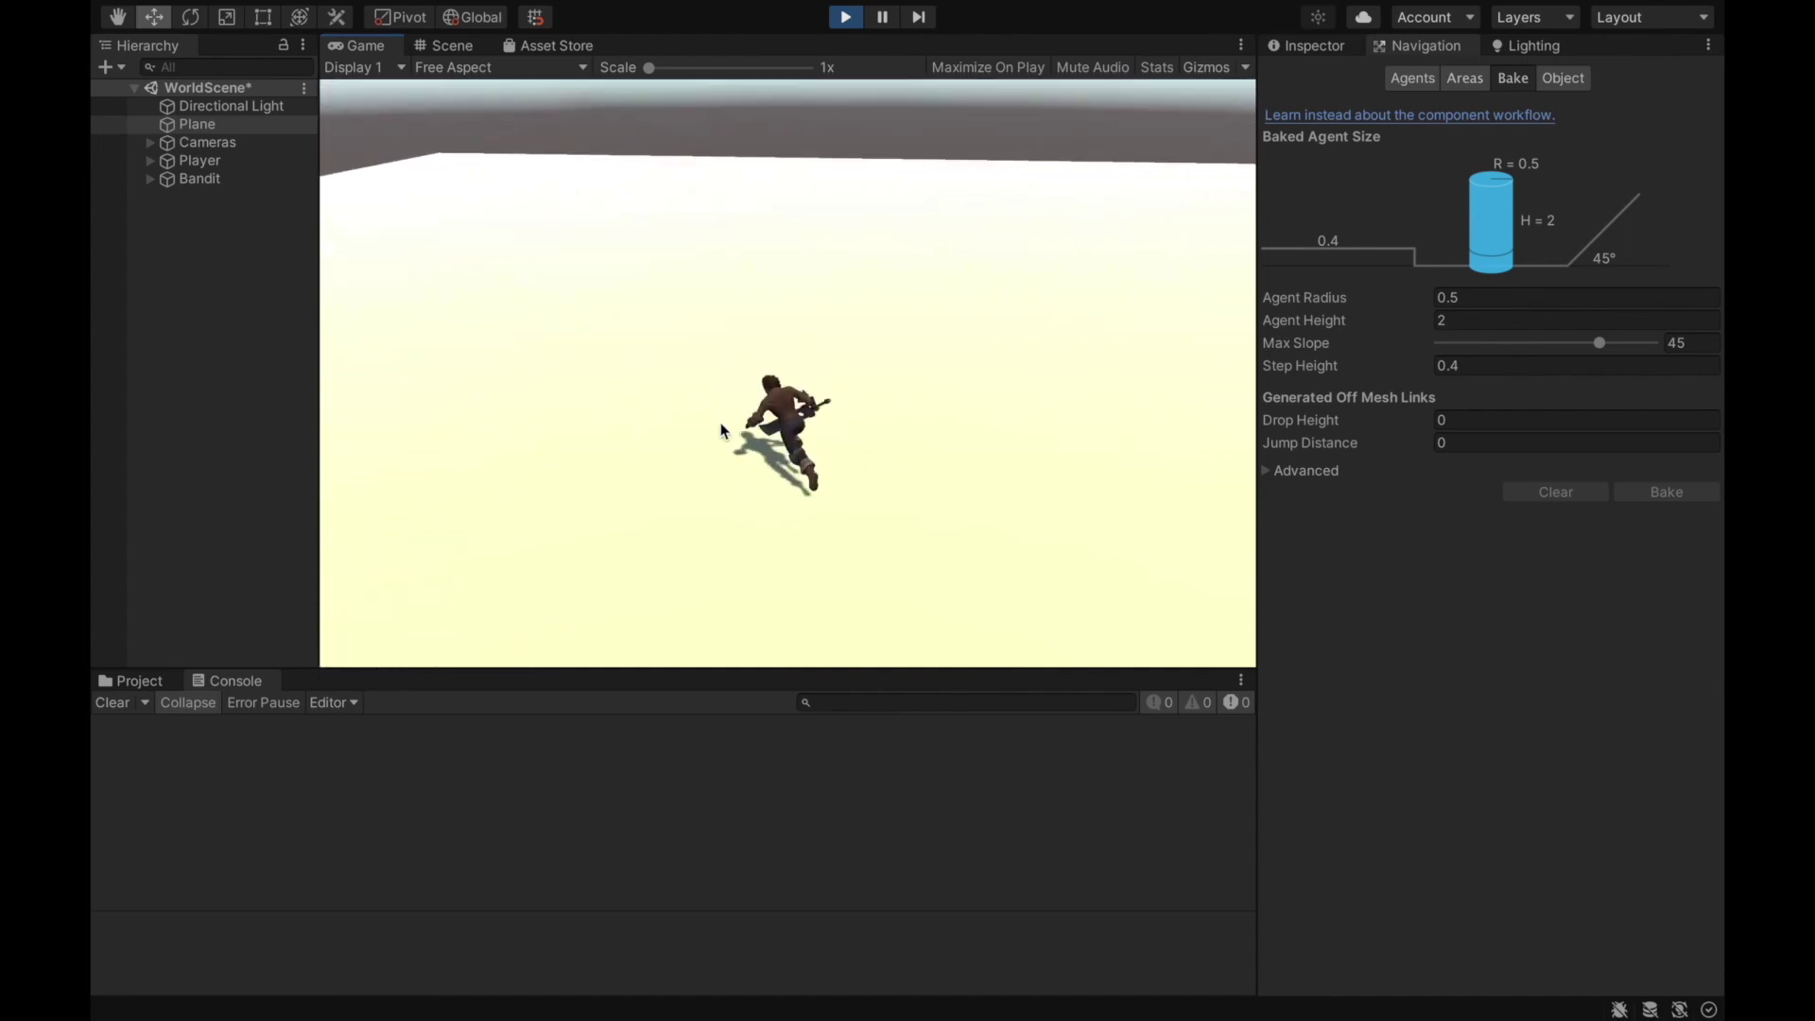
pyautogui.click(846, 17)
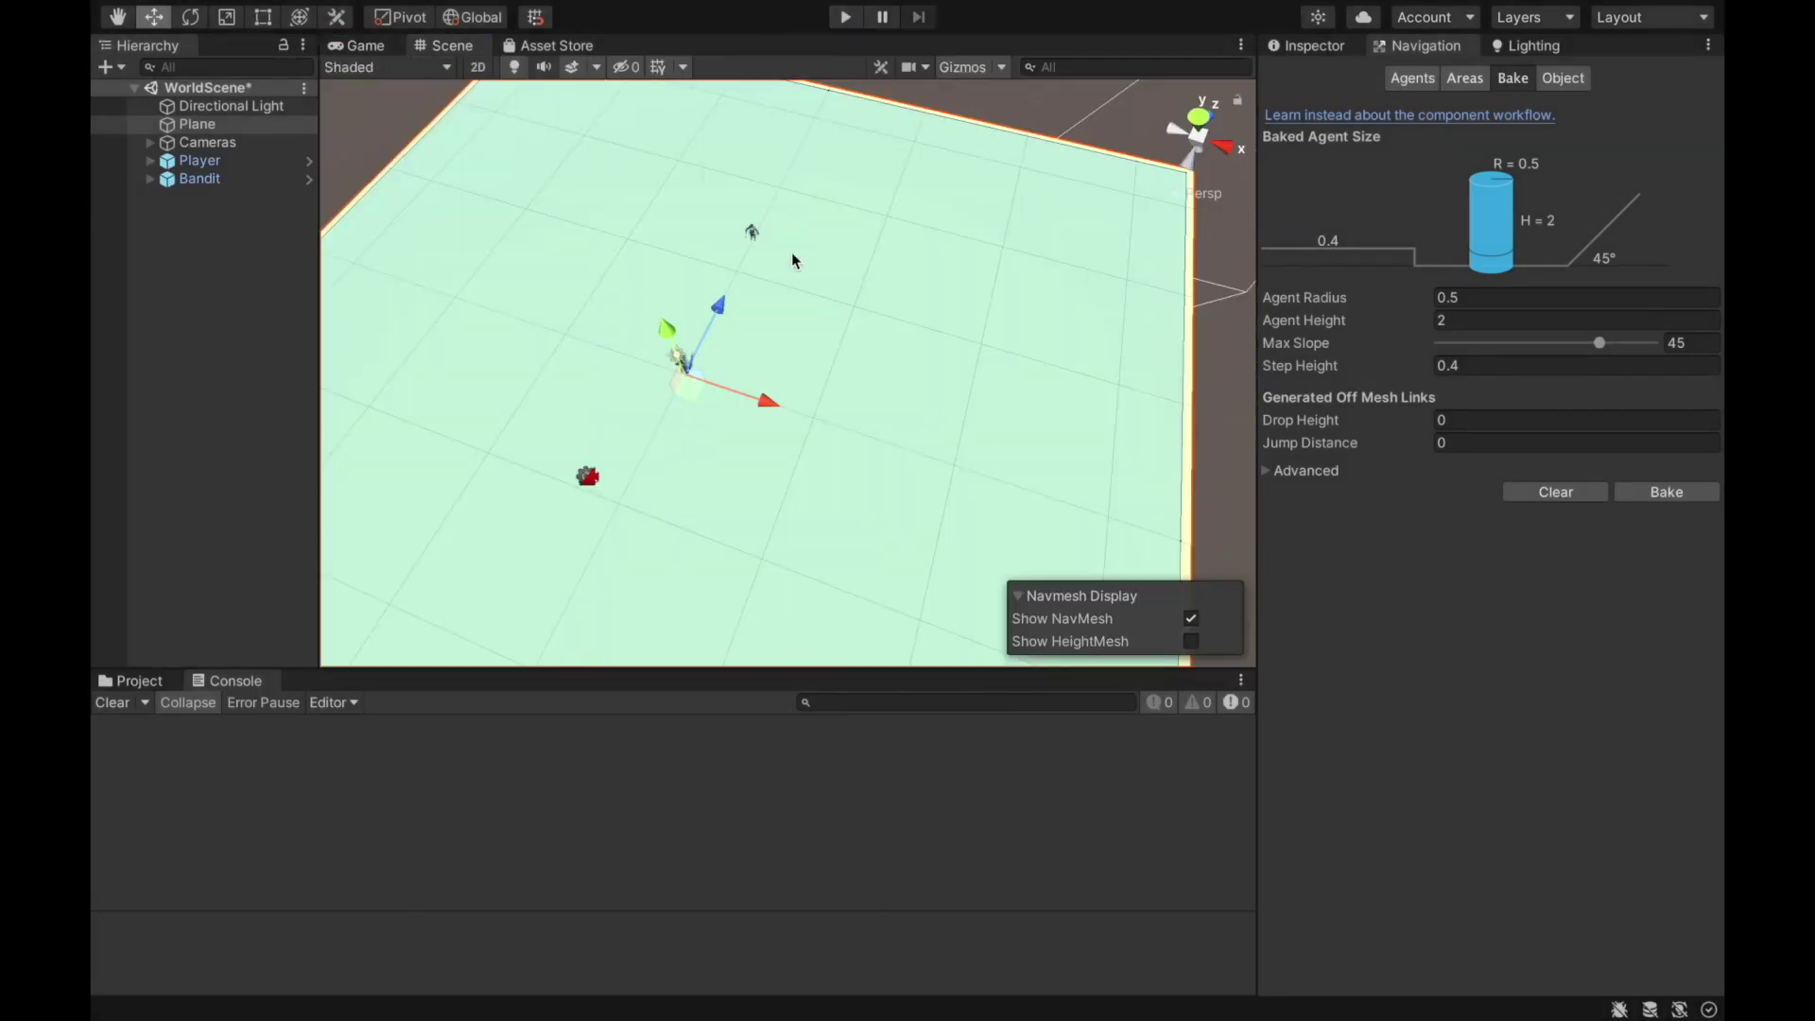
# Select the Bandit and scroll the Inspector down to its Nav Mesh Agent (speed 3.5).
pyautogui.moveTo(595, 266); pyautogui.dragTo(847, 297, button='right')
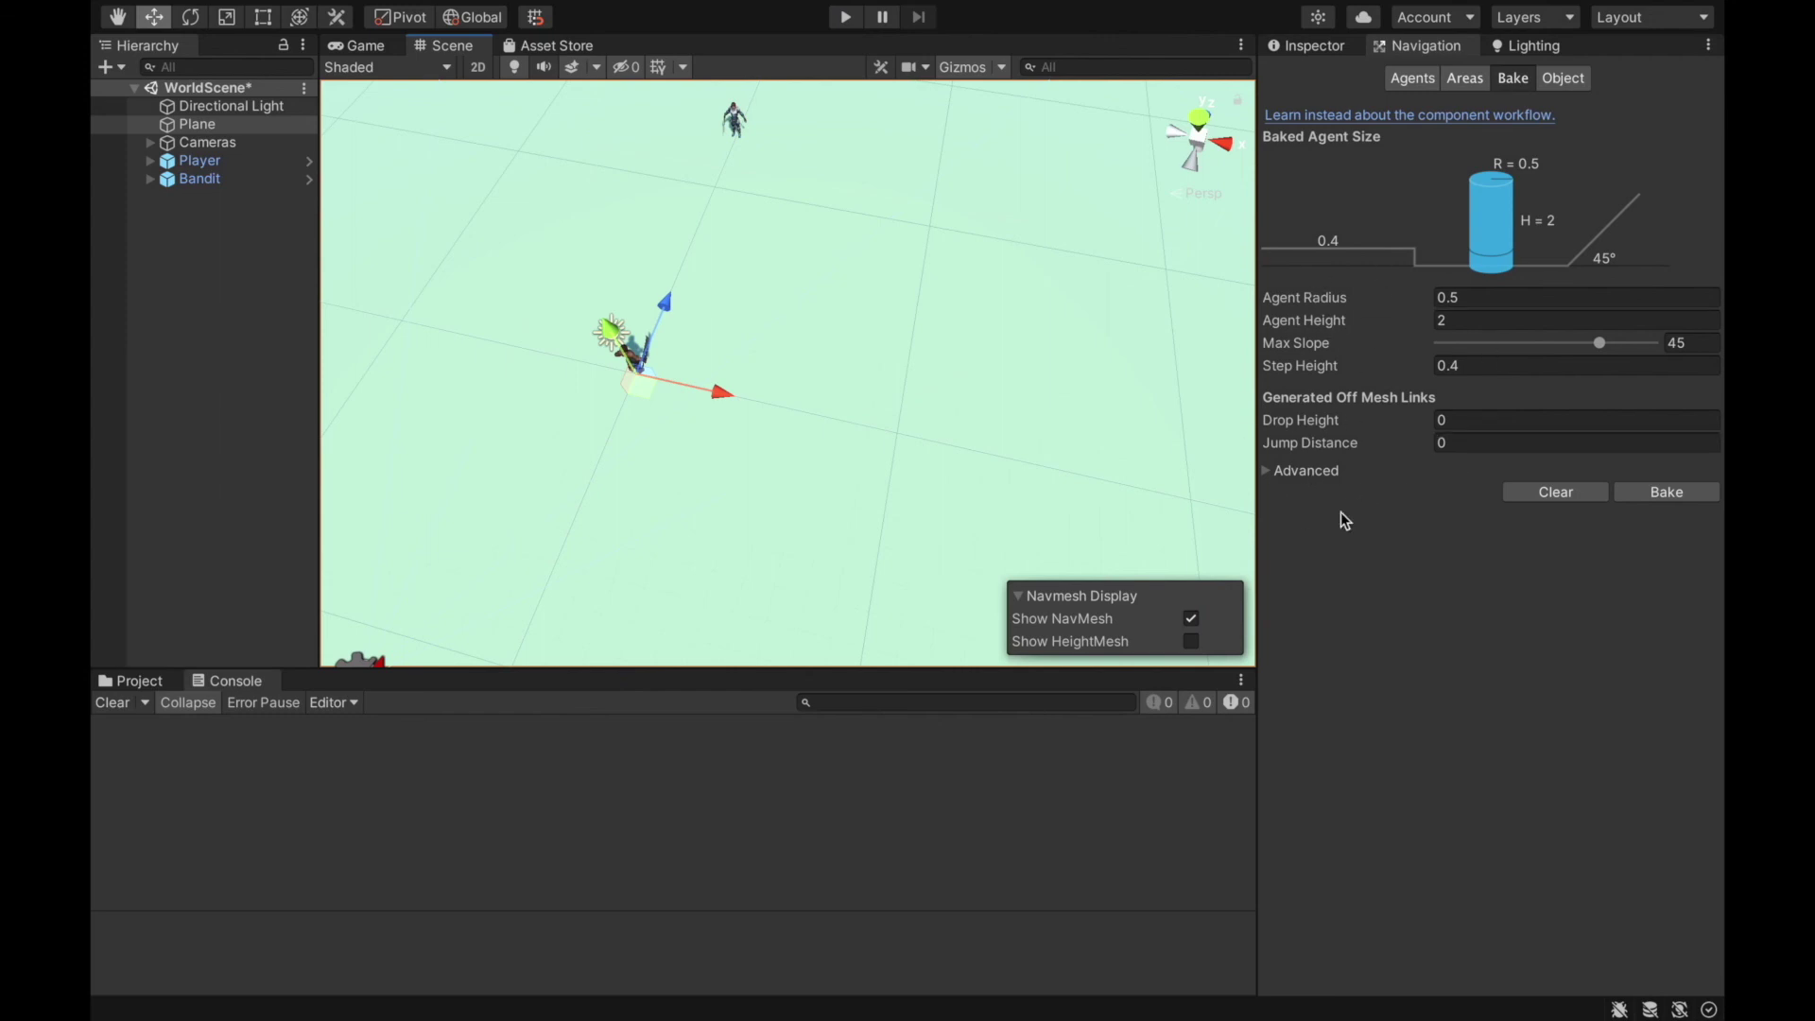
pyautogui.click(201, 181)
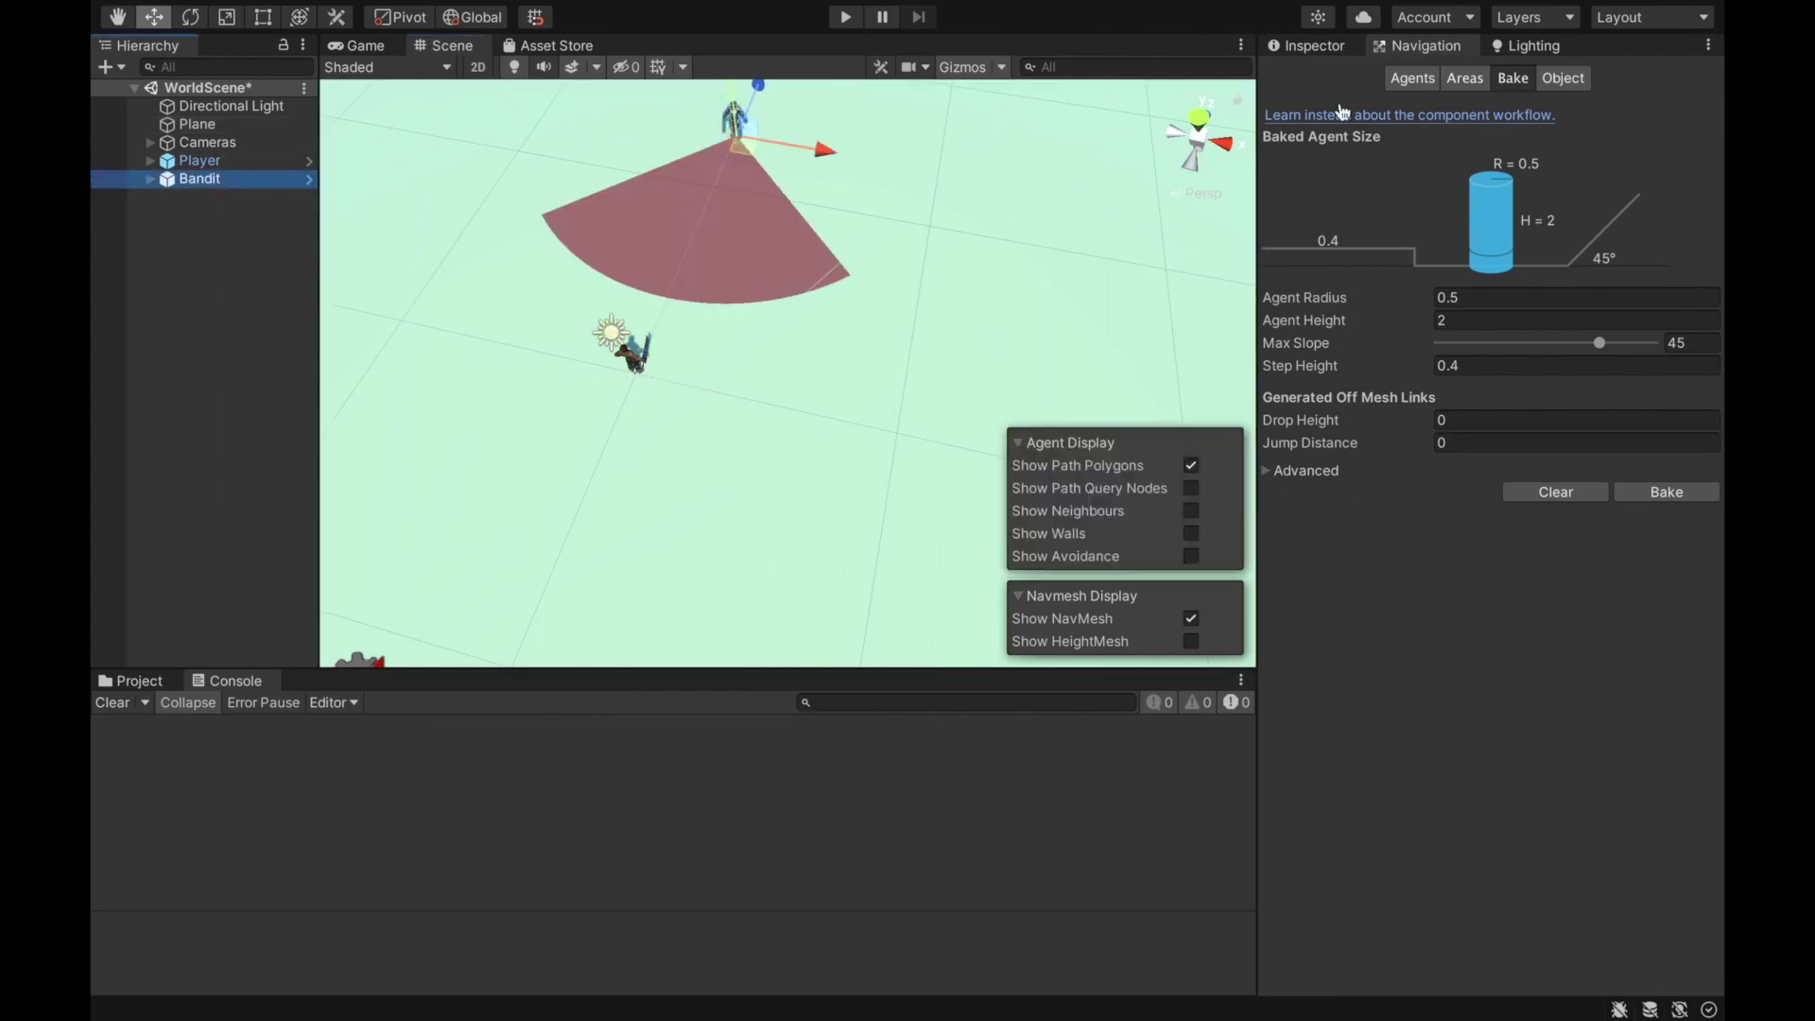
pyautogui.click(1336, 48)
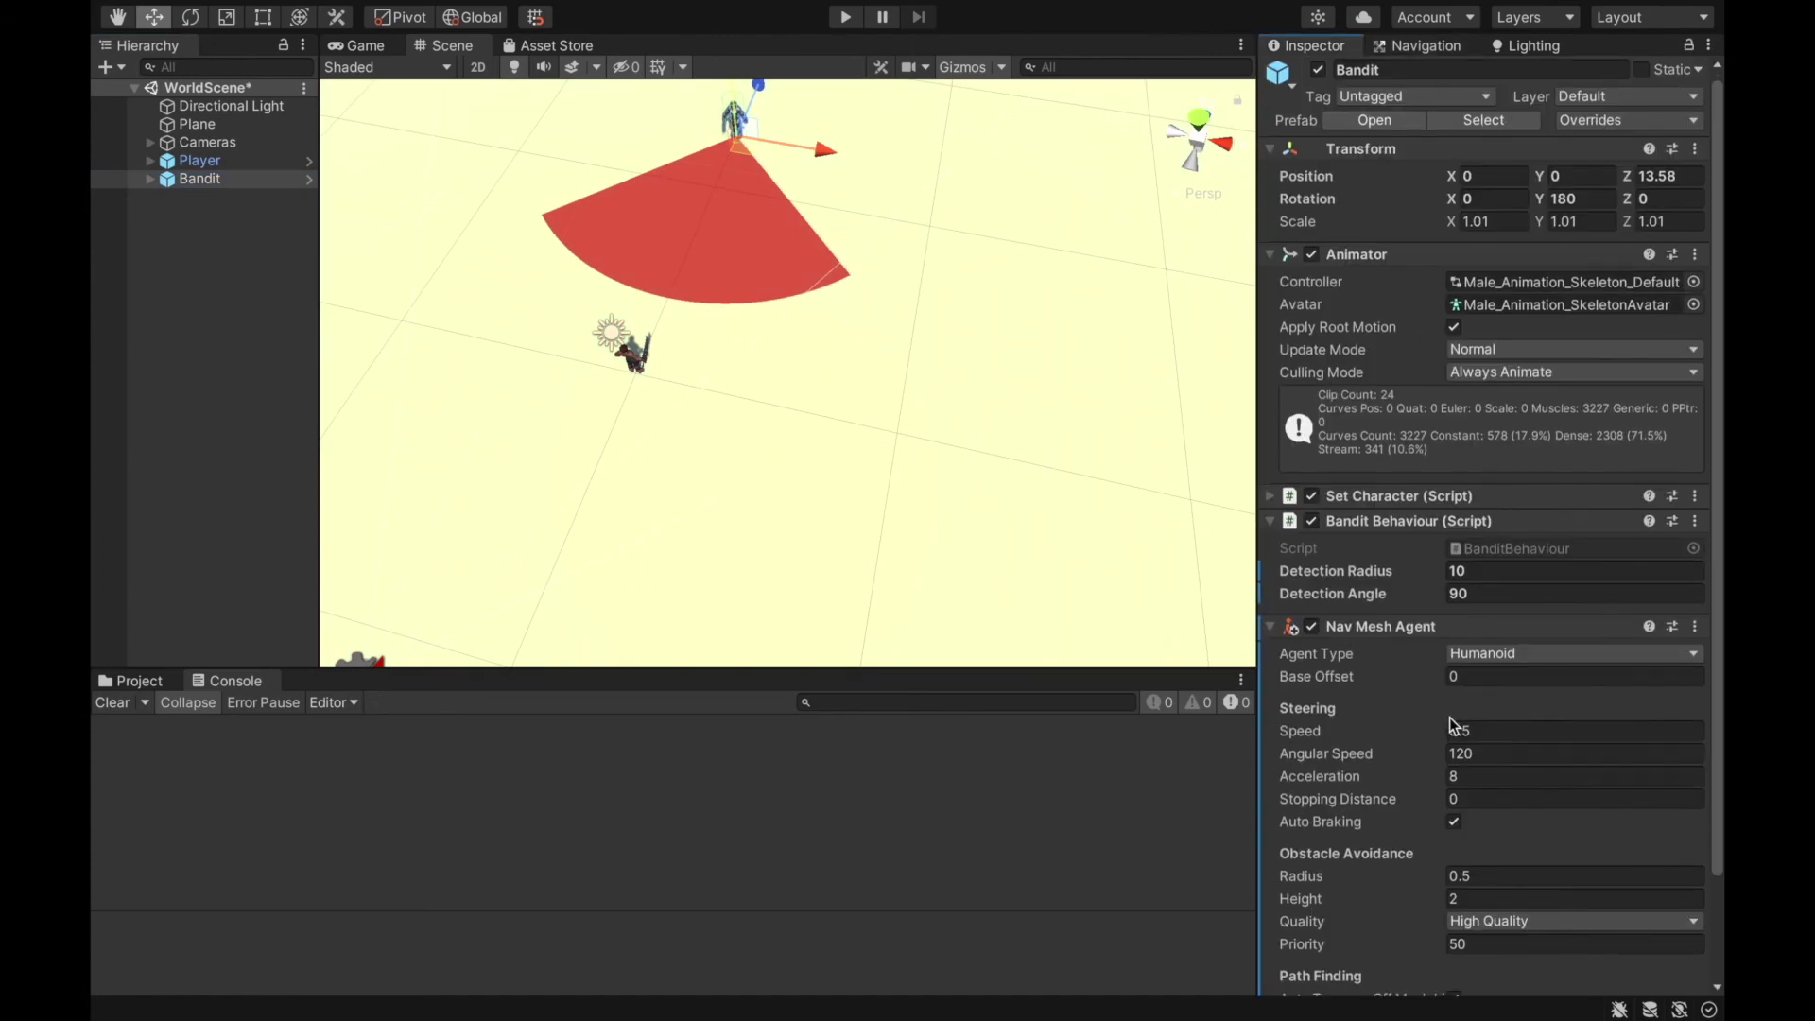
pyautogui.scroll(-3, 1295, 903)
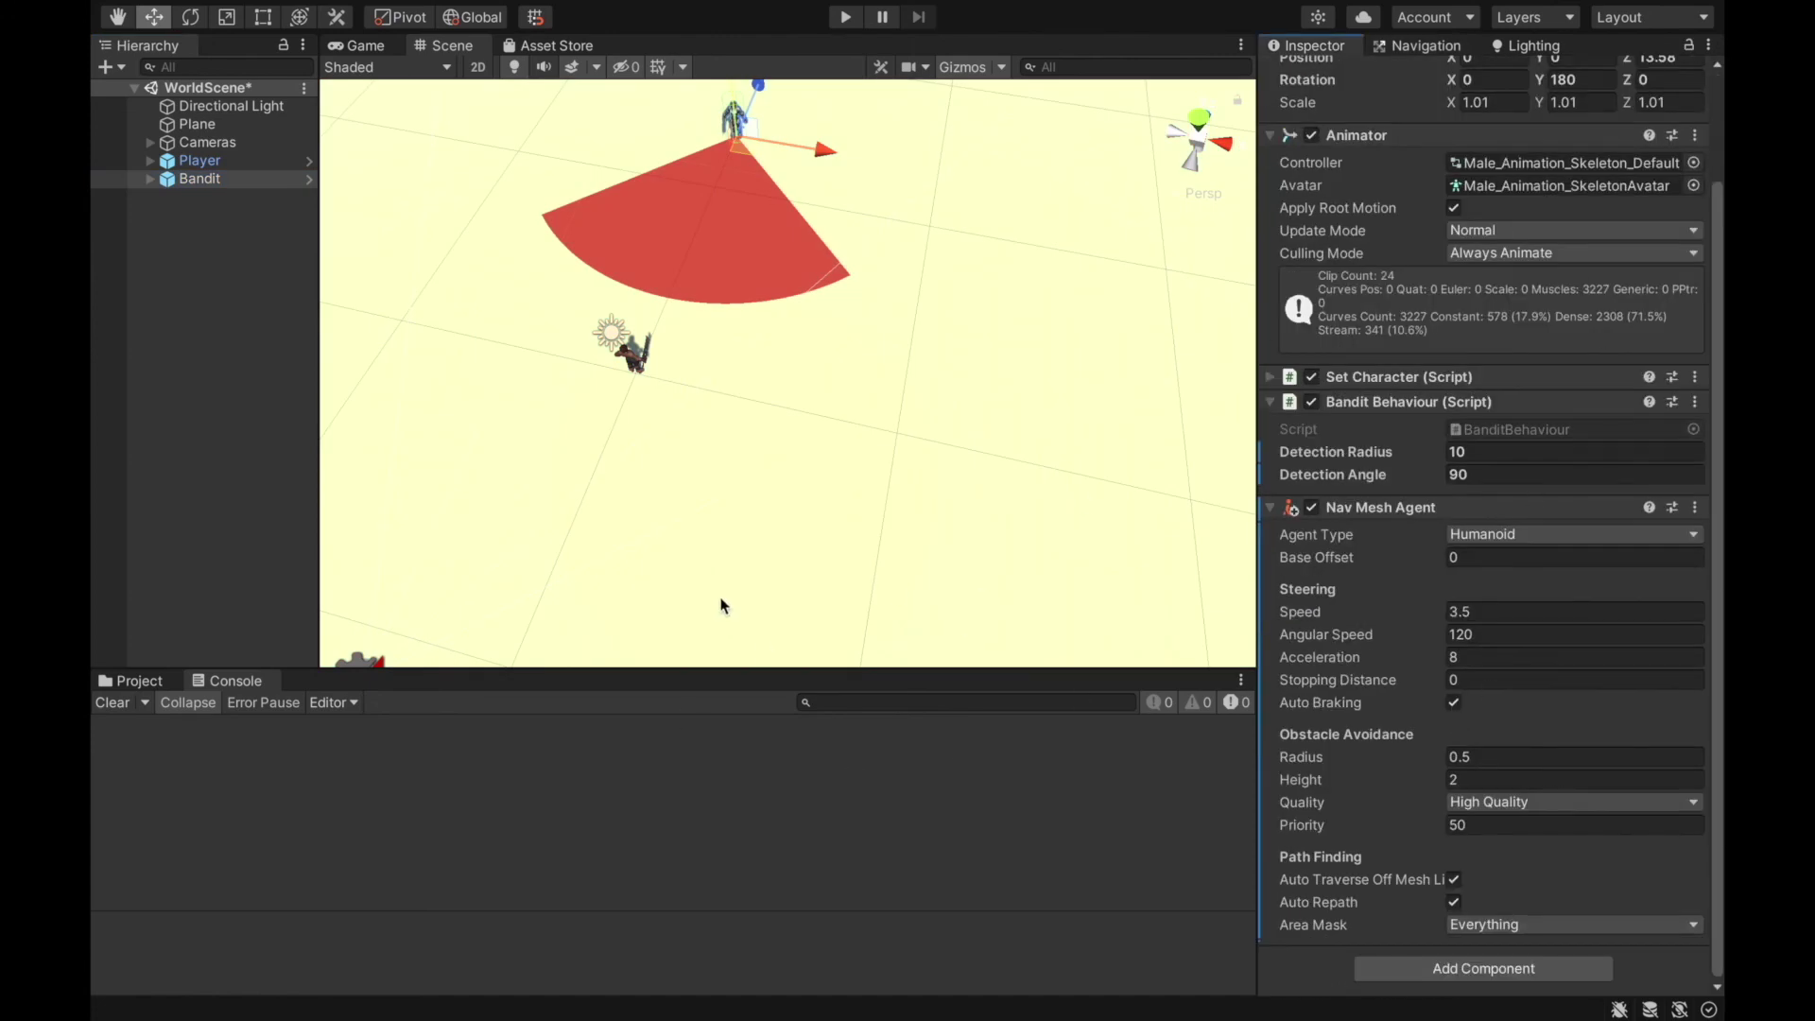